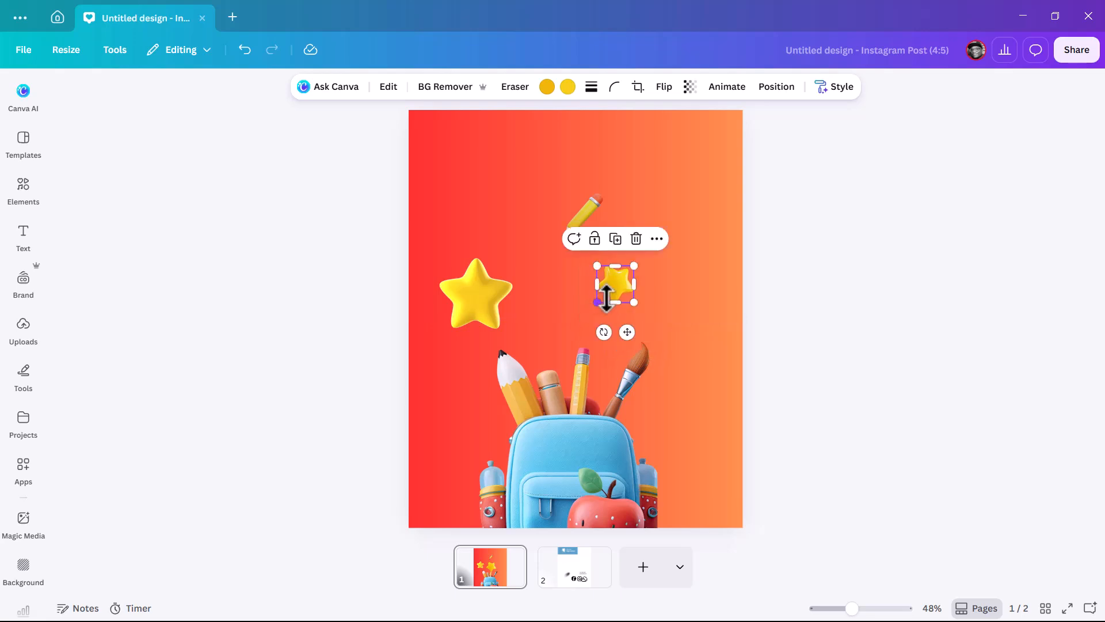
Step: Arrange the decorations around the backpack: a small star beside it, the pencil enlarged and running off the page's right edge, and the backpack centred
left_click(492, 280)
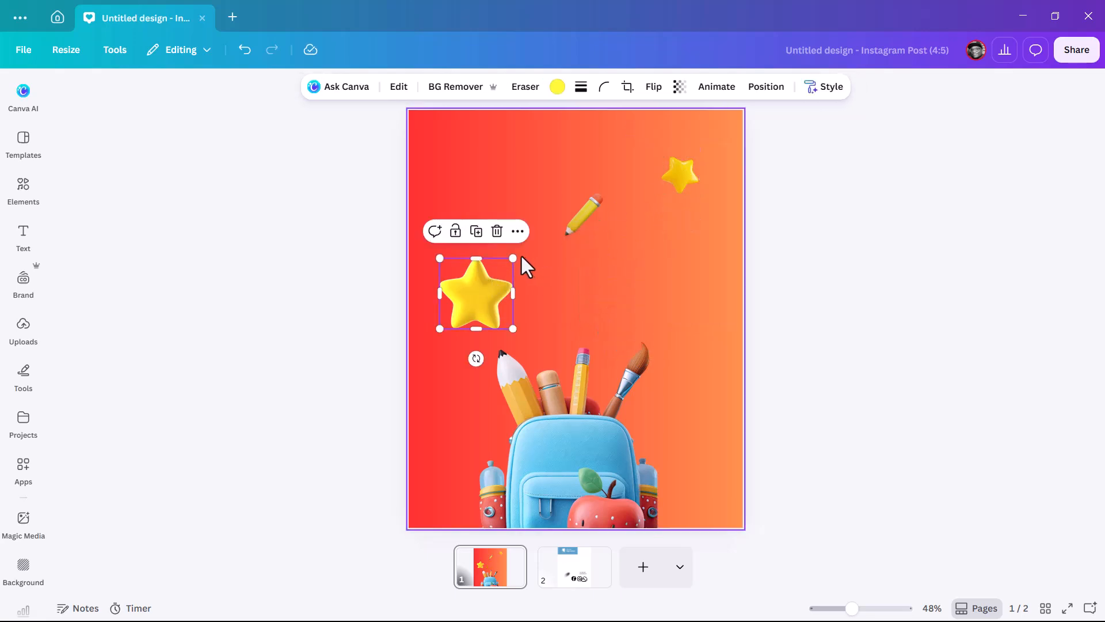
mouse_move(512, 258)
left_mouse_down()
mouse_move(450, 398)
mouse_move(449, 382)
left_mouse_up()
left_click(575, 223)
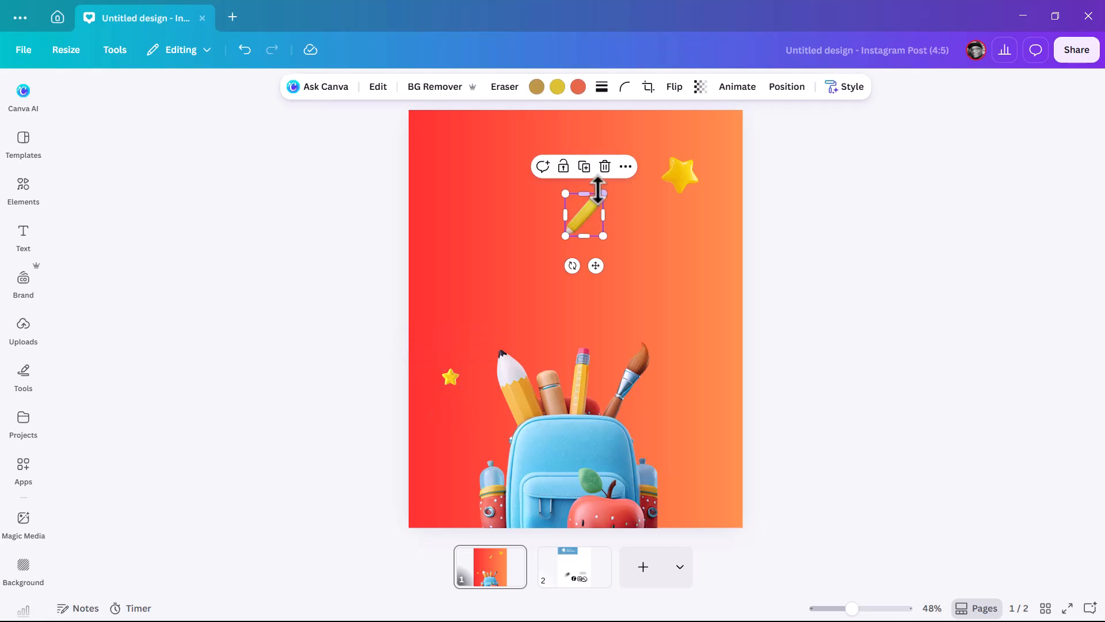
mouse_move(603, 192)
left_mouse_down()
mouse_move(642, 163)
mouse_move(632, 167)
mouse_move(745, 248)
left_mouse_up()
left_click_drag(583, 419, 590, 413)
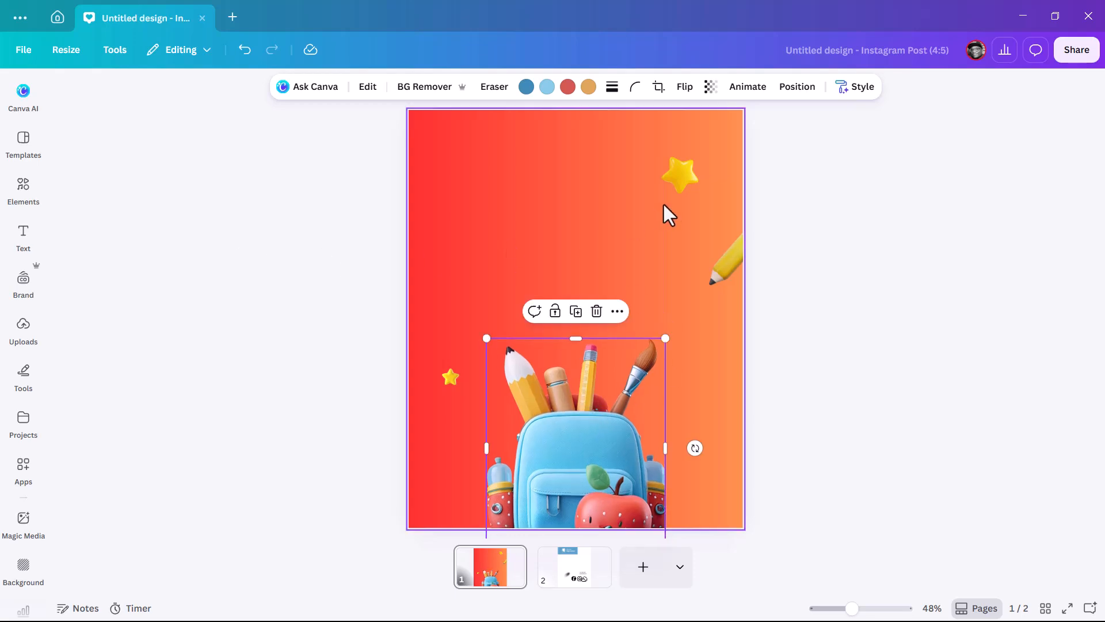
Step: Add a text box above the backpack and apply the 70s text effect to it
key("t")
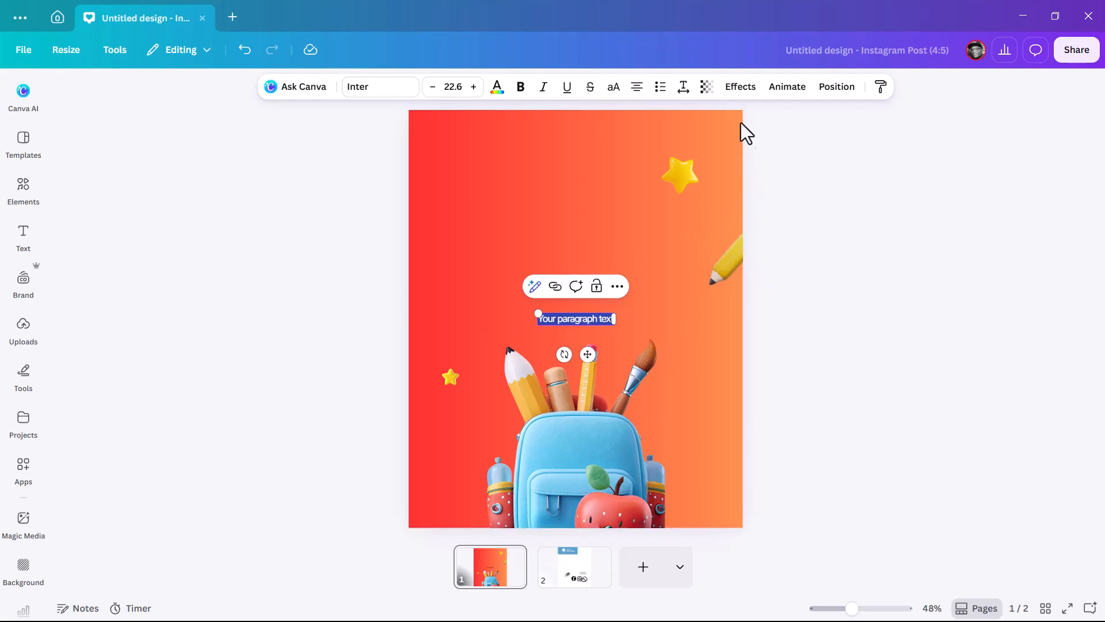
left_click(740, 87)
scroll(155, 374, "down", 8)
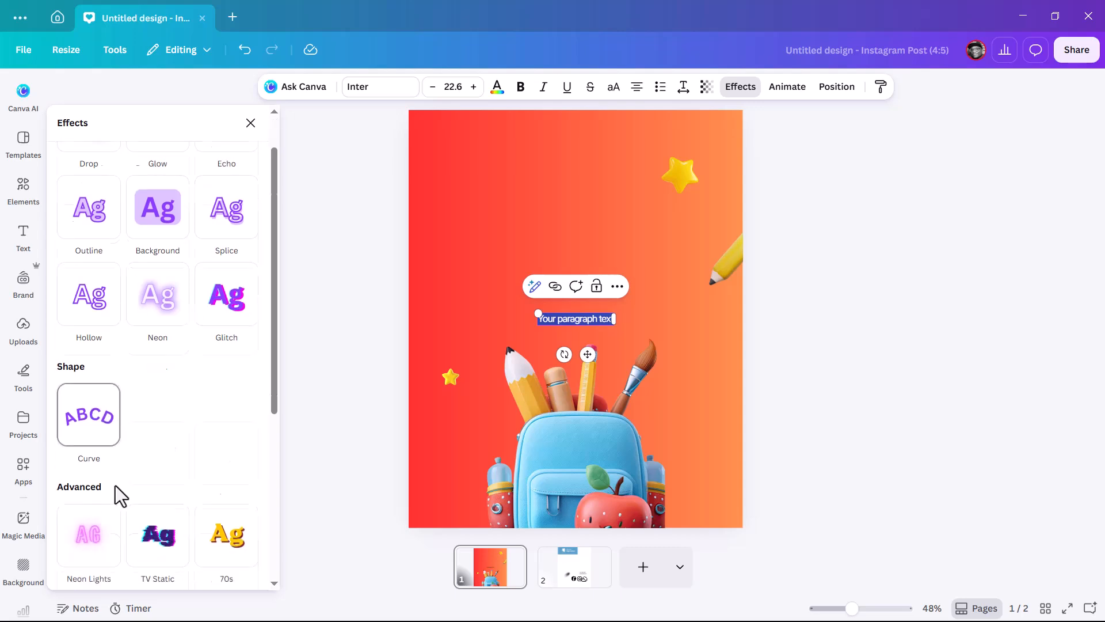
scroll(210, 263, "up", 5)
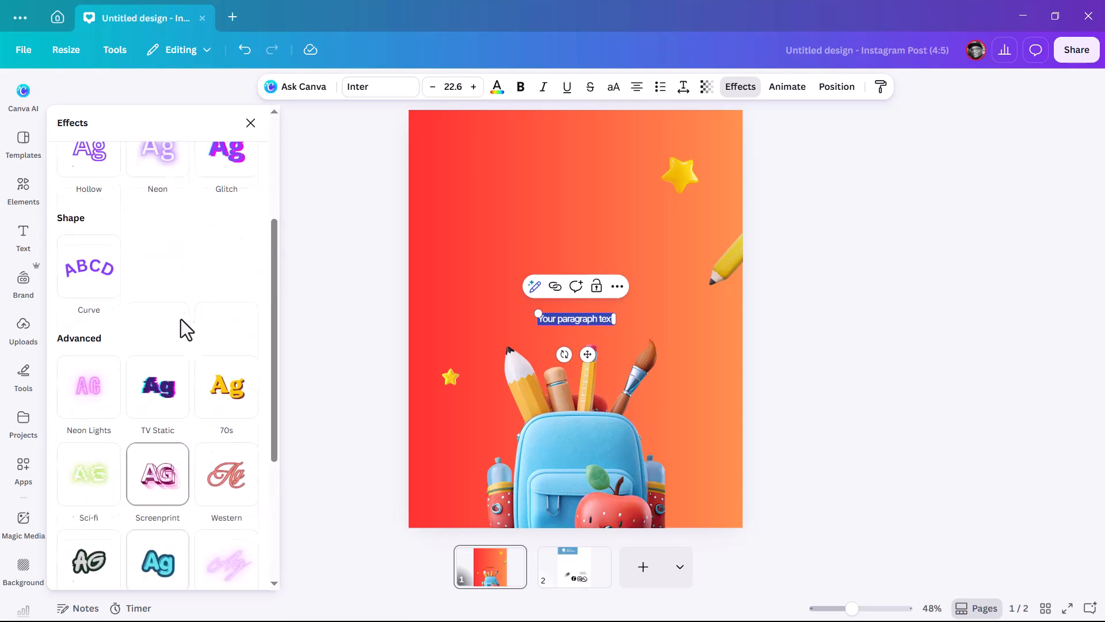
left_click(210, 418)
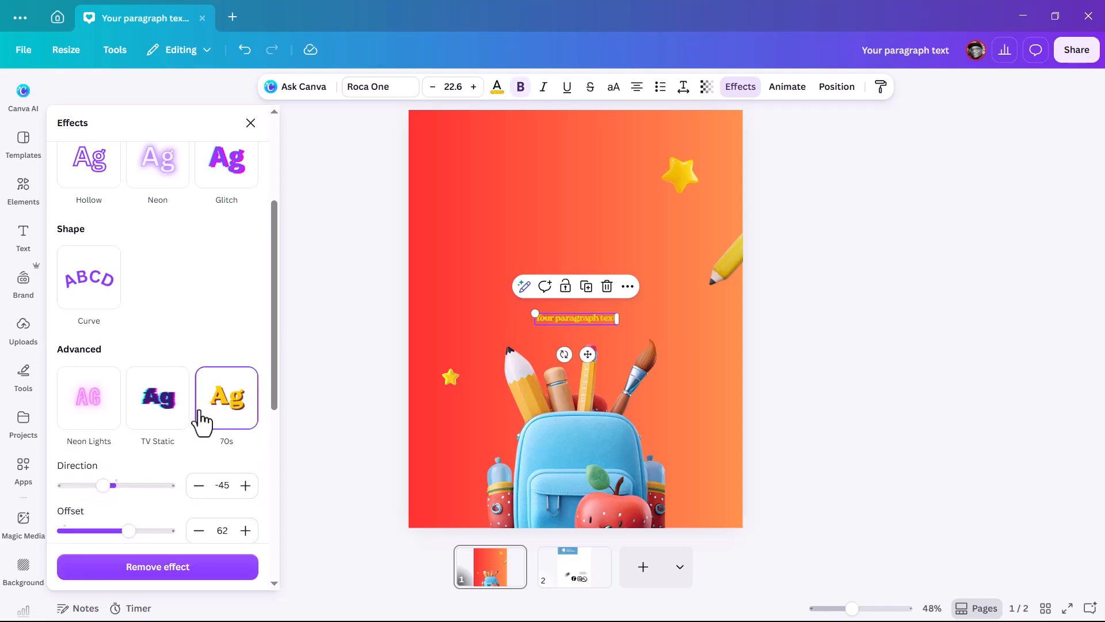
Step: Switch the paragraph text's effect to the Screenprint style
scroll(201, 415, "down", 6)
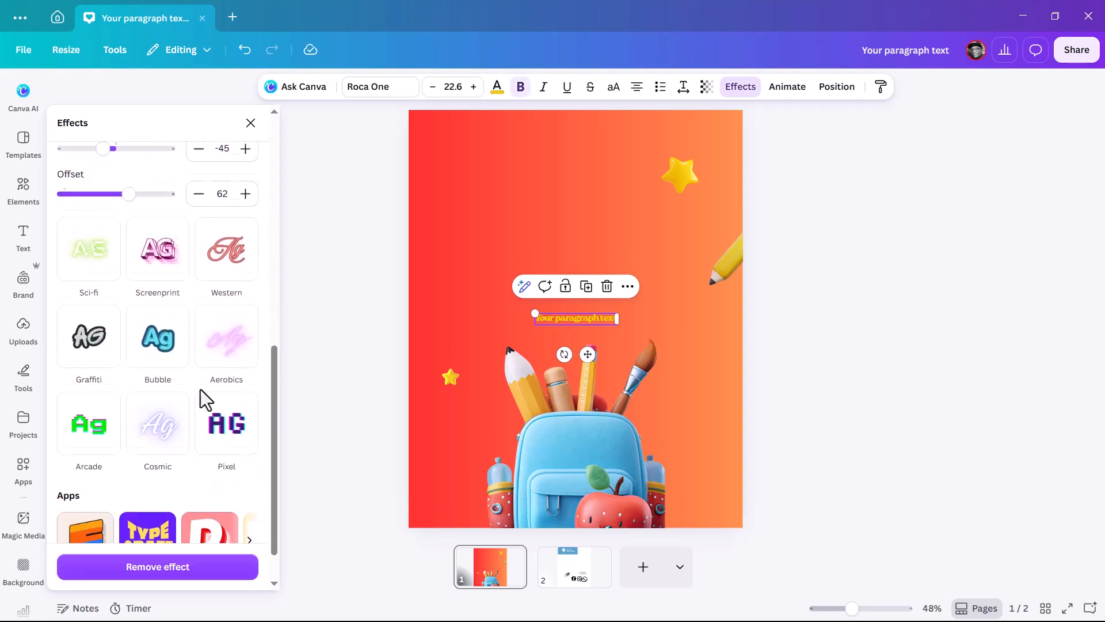
scroll(206, 400, "down", 1)
left_click(167, 213)
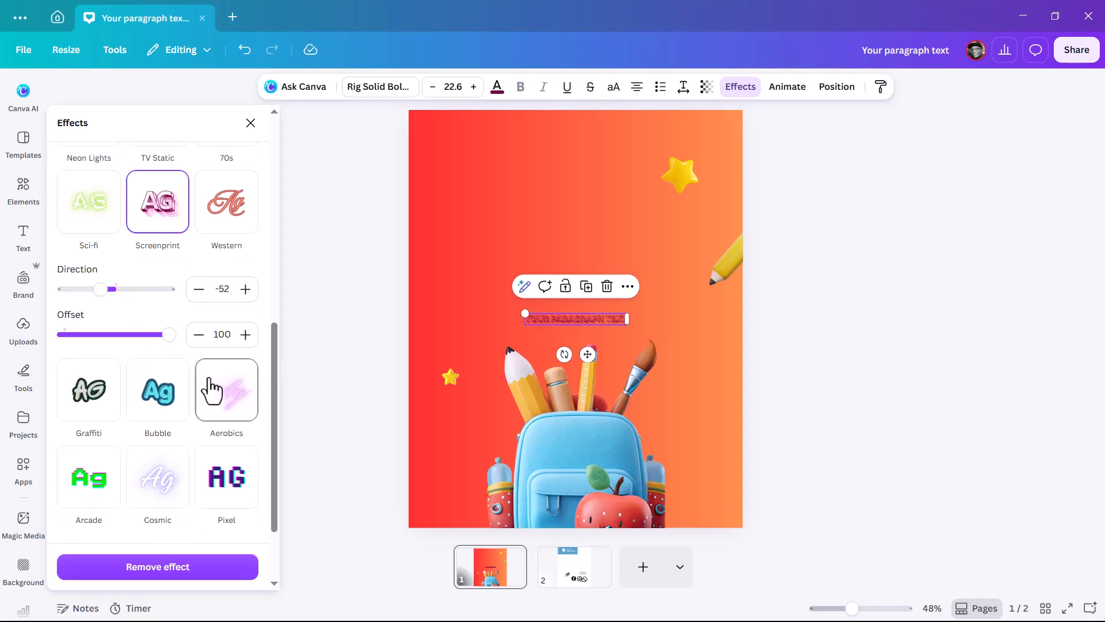
Step: Find the Text Studio Maker app among the text effect apps and open it
scroll(208, 391, "down", 2)
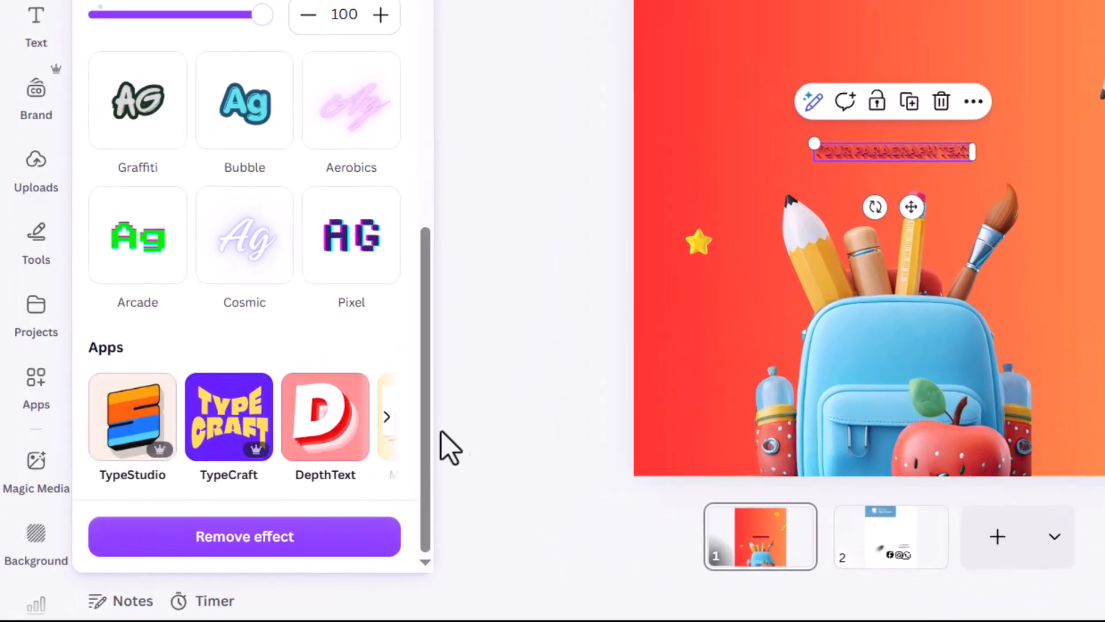
left_click(388, 417)
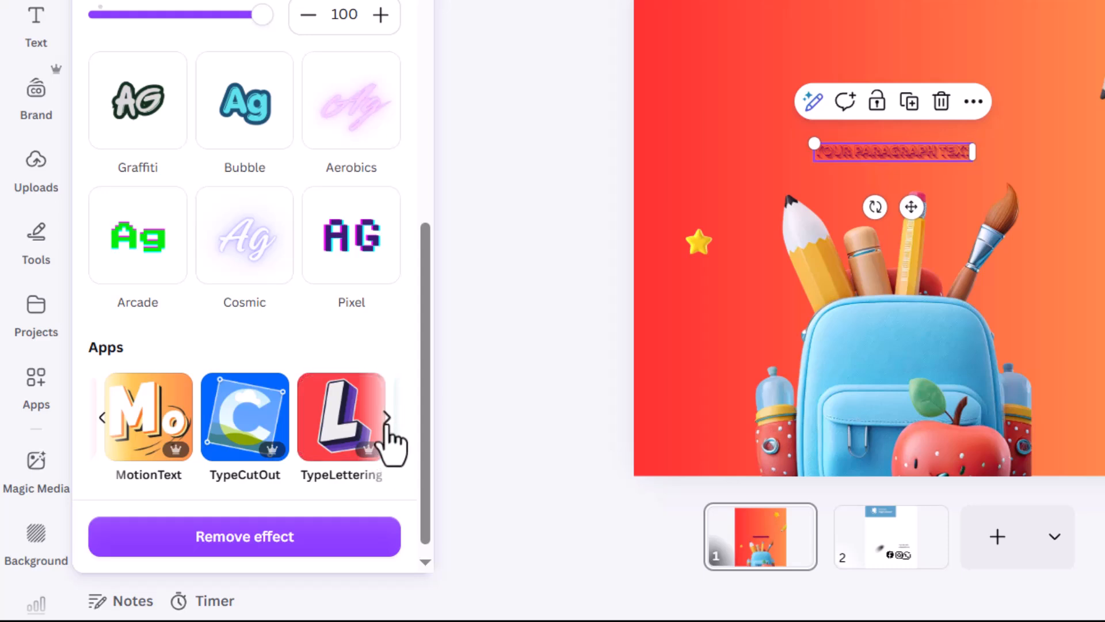
left_click(387, 419)
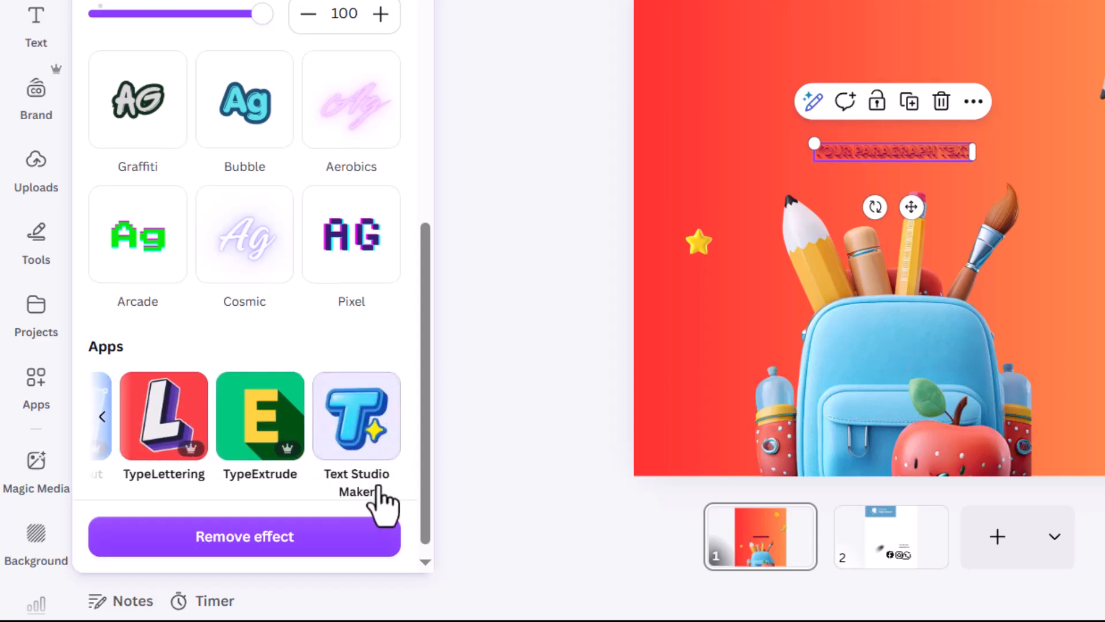
left_click(363, 443)
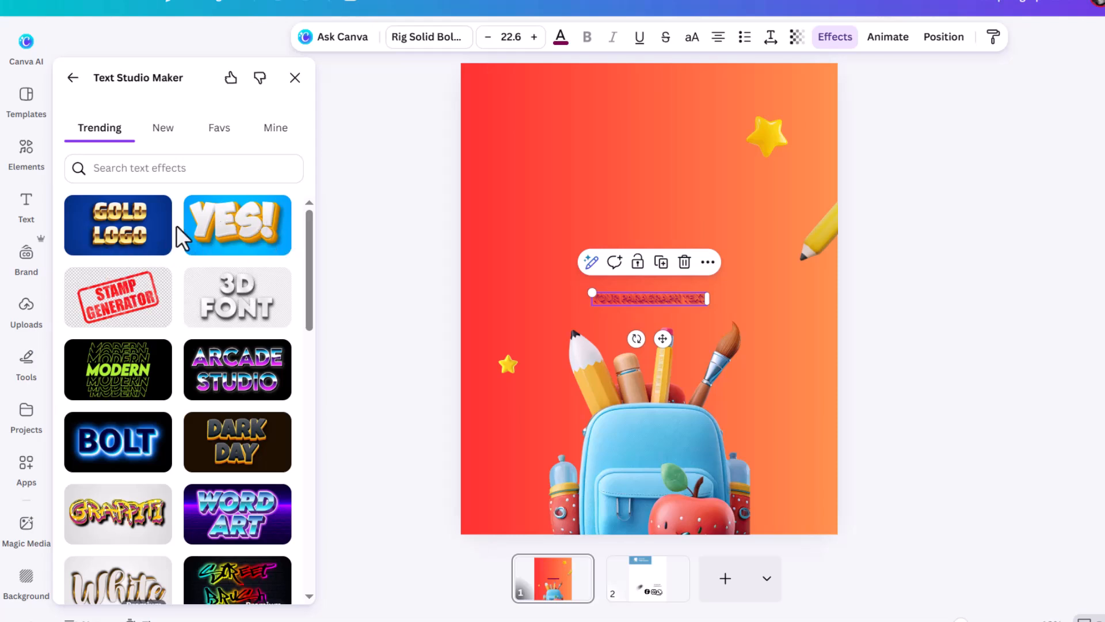
Step: Add the Yellow White 3D effect with the text "Yes!" to the design and place it near the top of the page
scroll(233, 281, "down", 4)
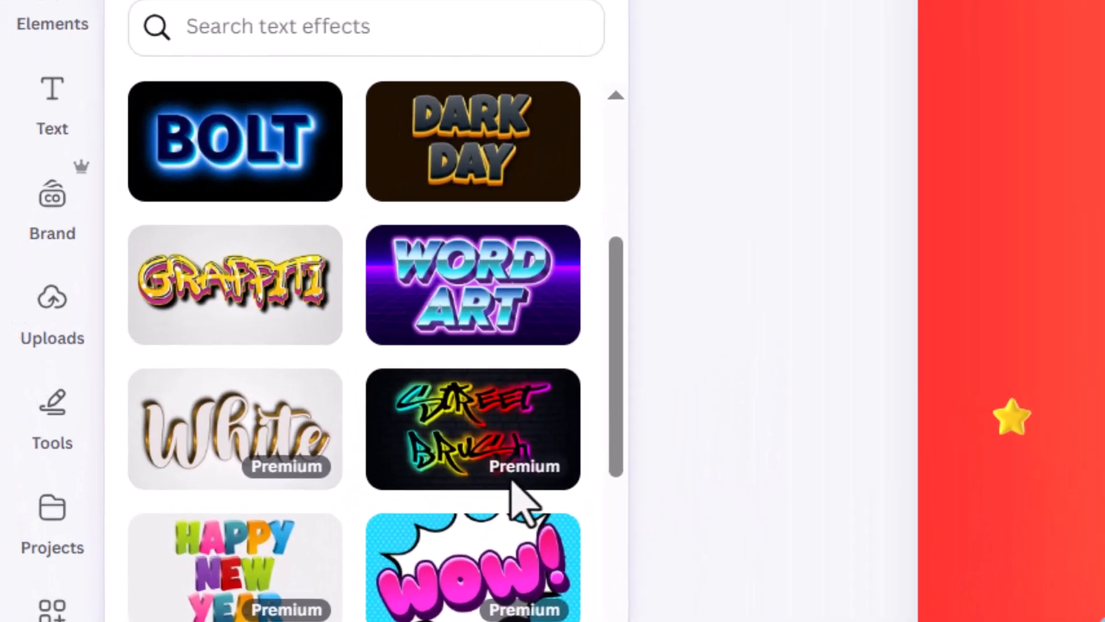
scroll(521, 503, "down", 6)
scroll(518, 495, "up", 13)
scroll(469, 439, "up", 1)
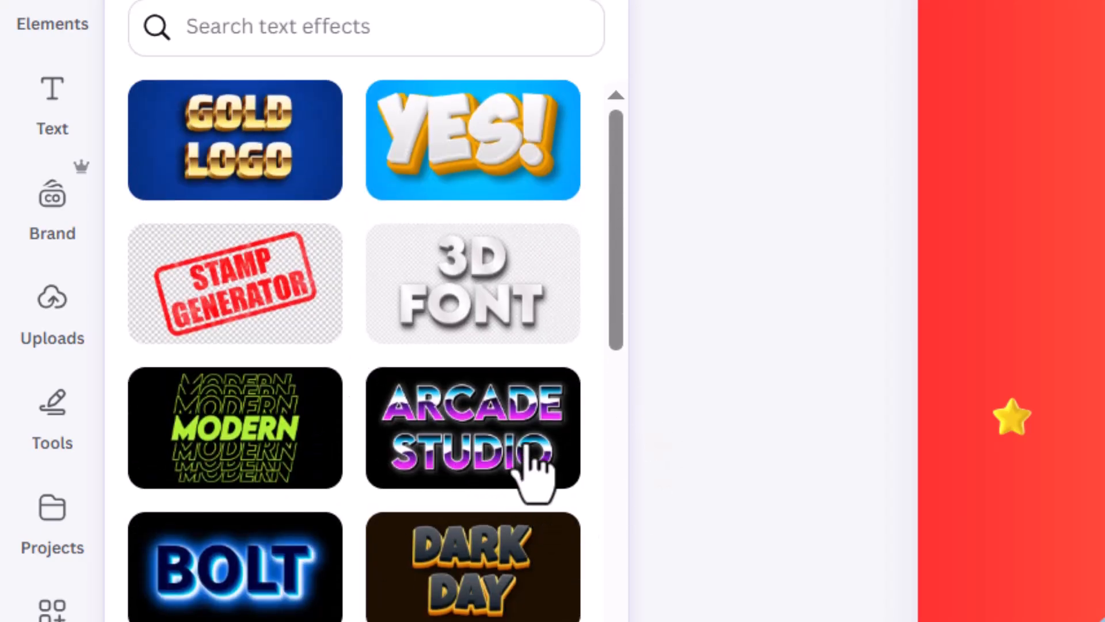
left_click(476, 185)
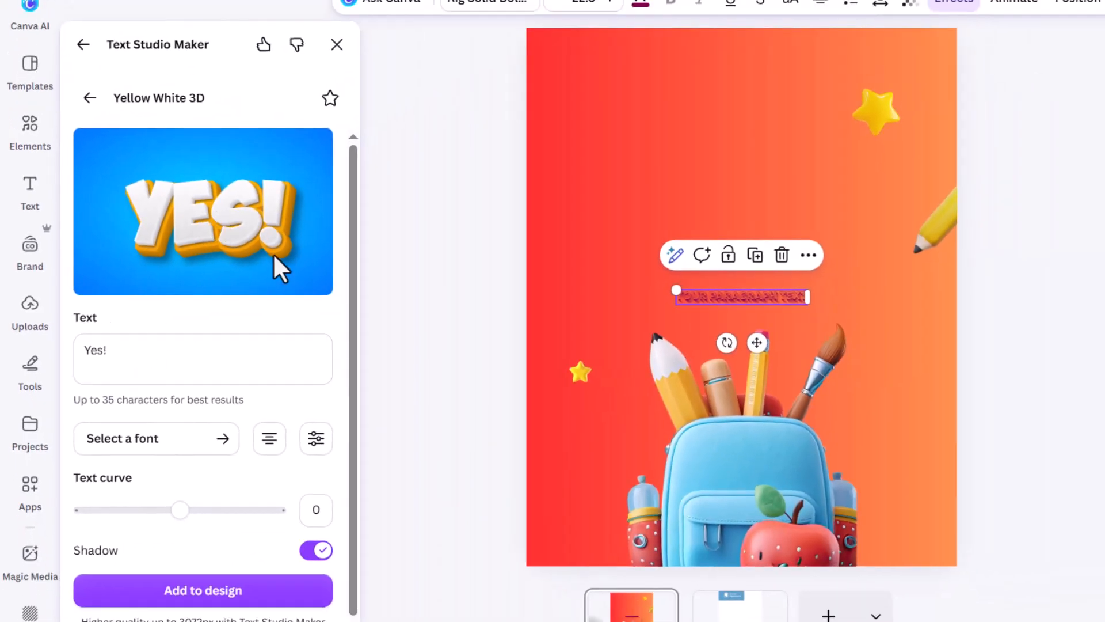
scroll(219, 489, "down", 1)
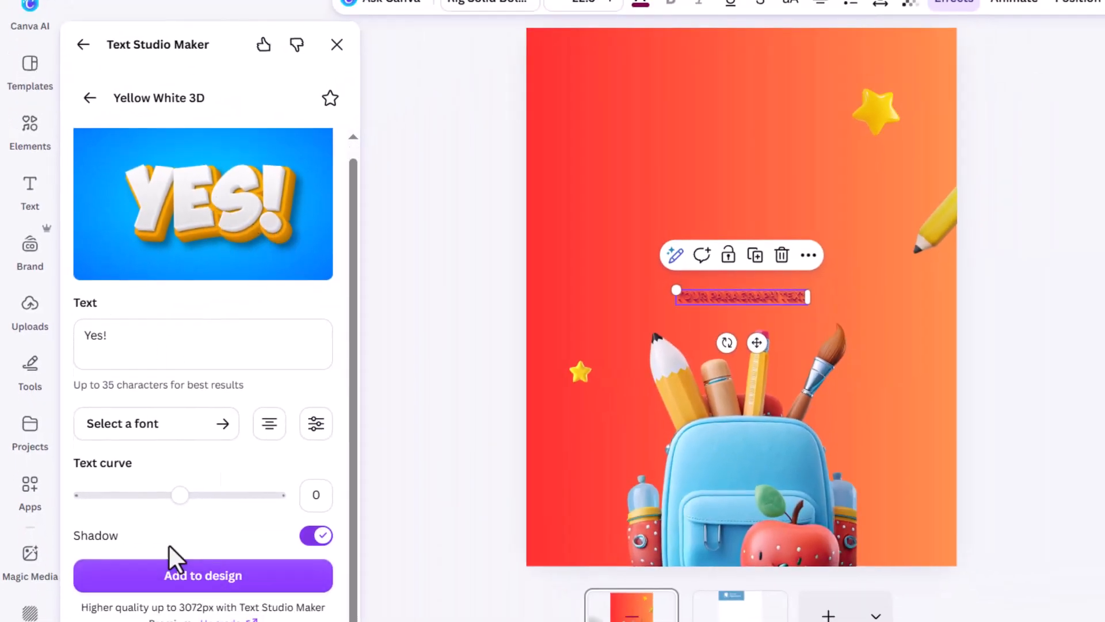
left_click(195, 576)
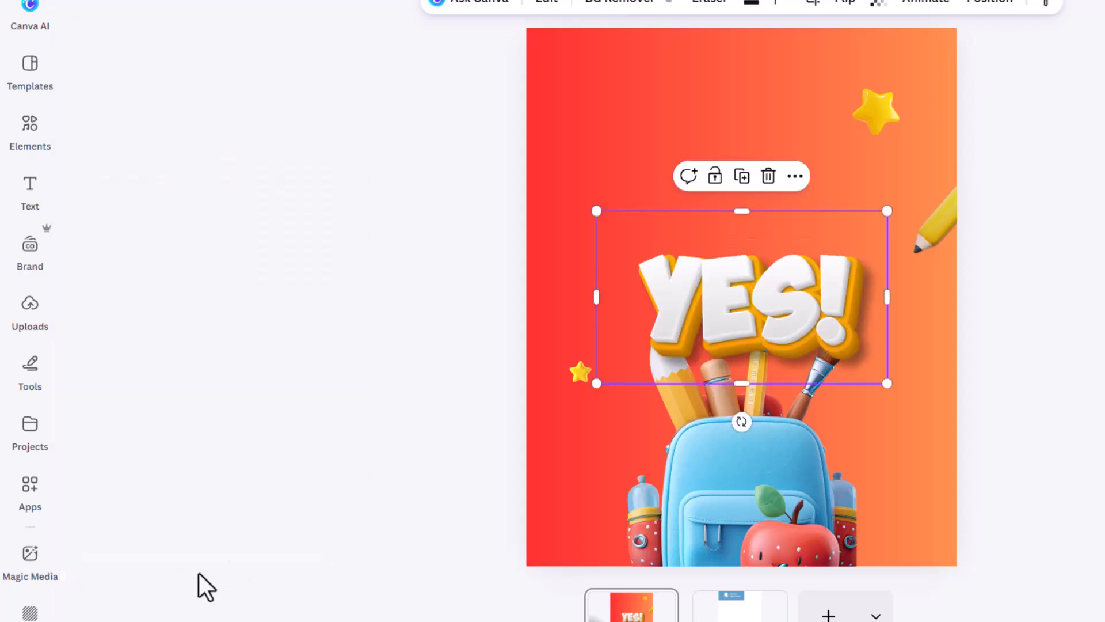
left_click_drag(786, 314, 784, 151)
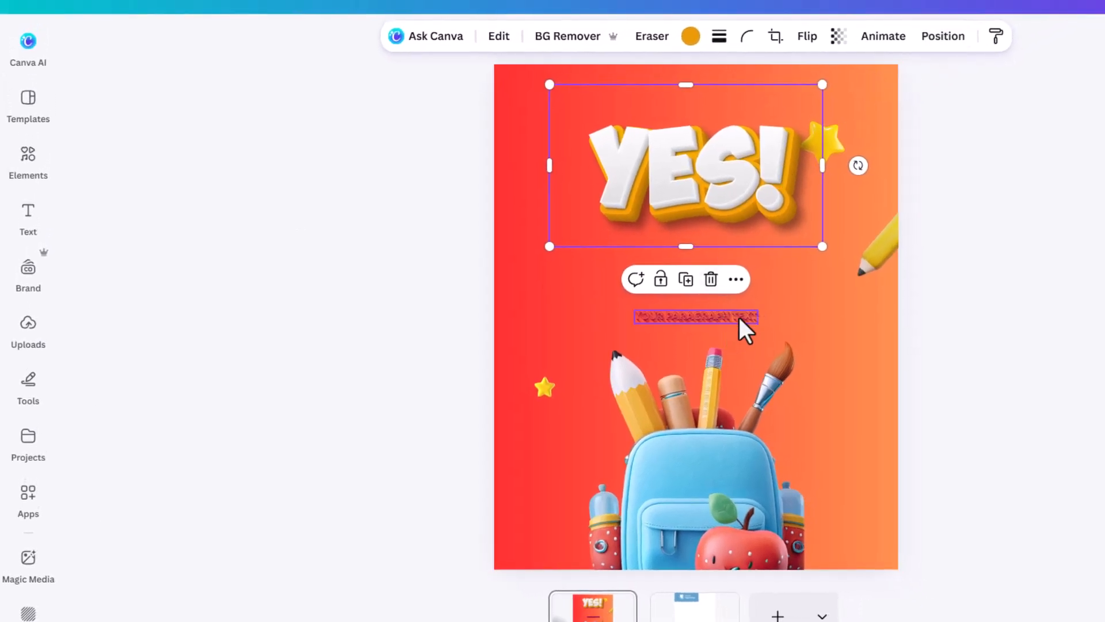
Step: Reopen Text Studio Maker from the paragraph text's effect options
left_click(739, 319)
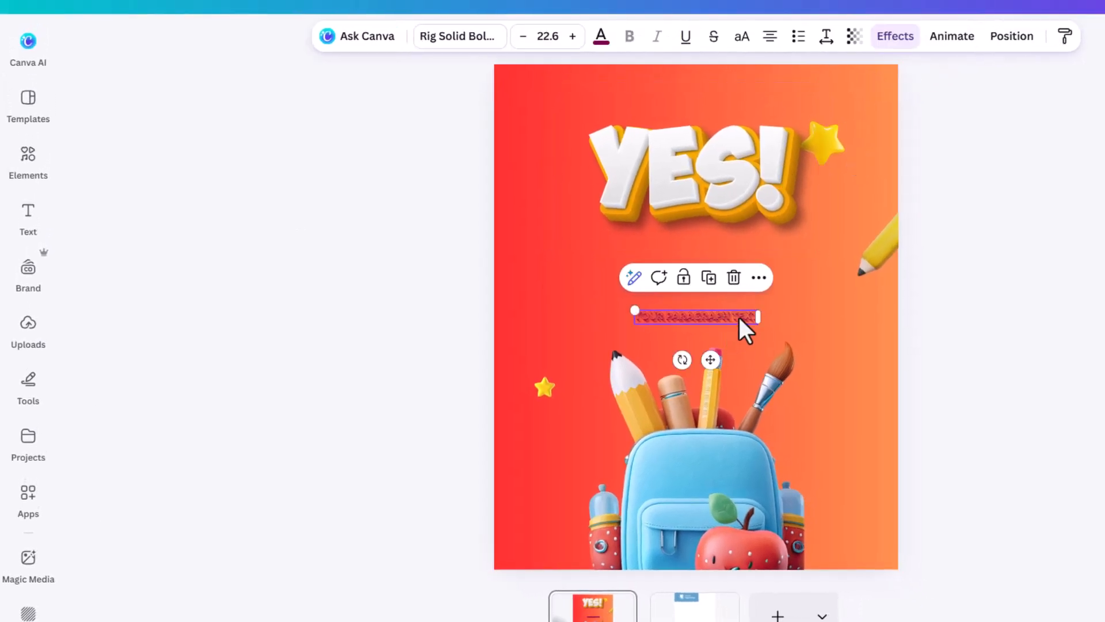
left_click(895, 35)
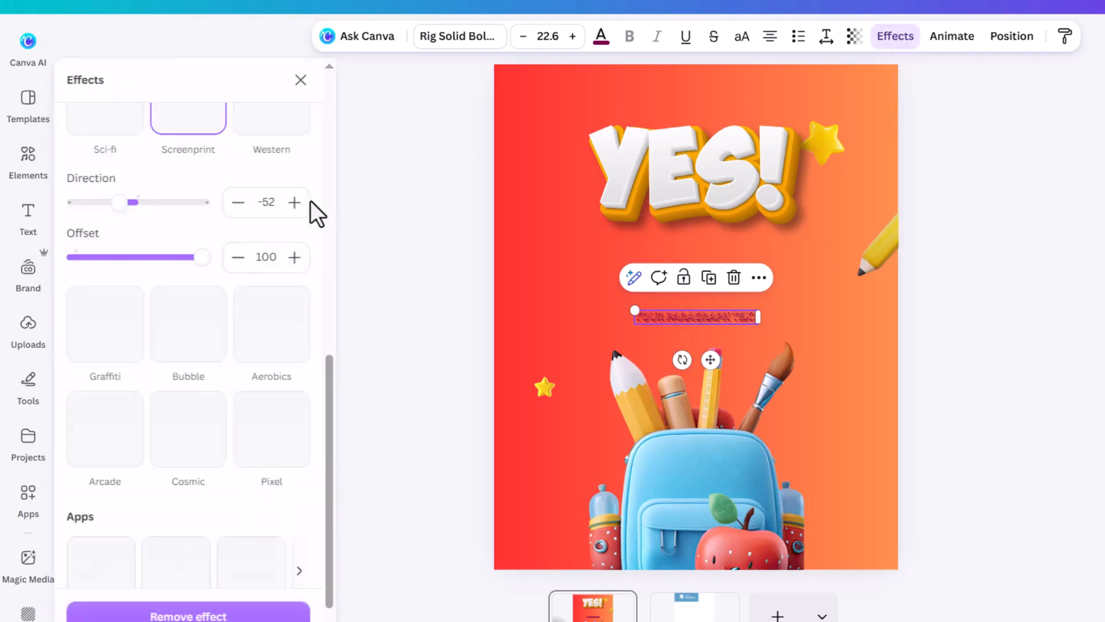
scroll(218, 518, "down", 1)
left_click(301, 525)
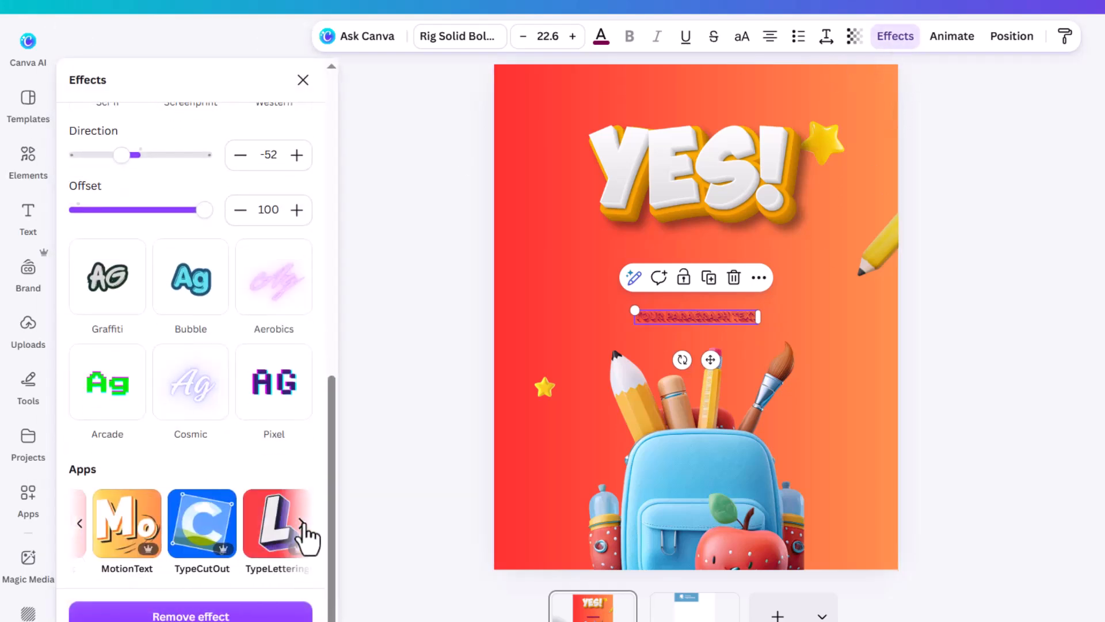
left_click(302, 527)
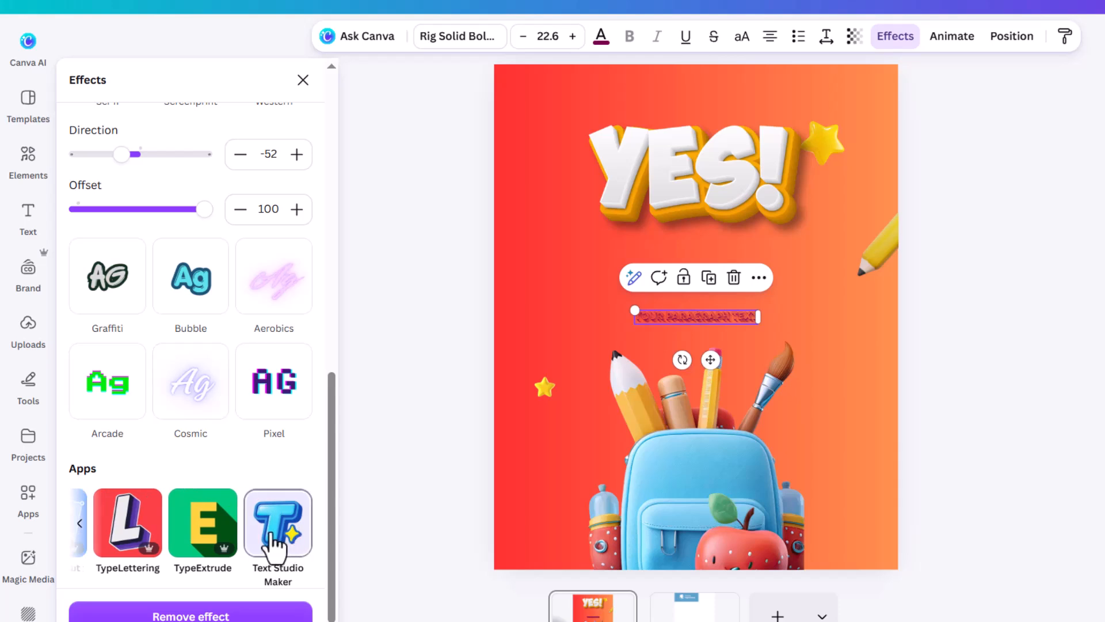
left_click(282, 541)
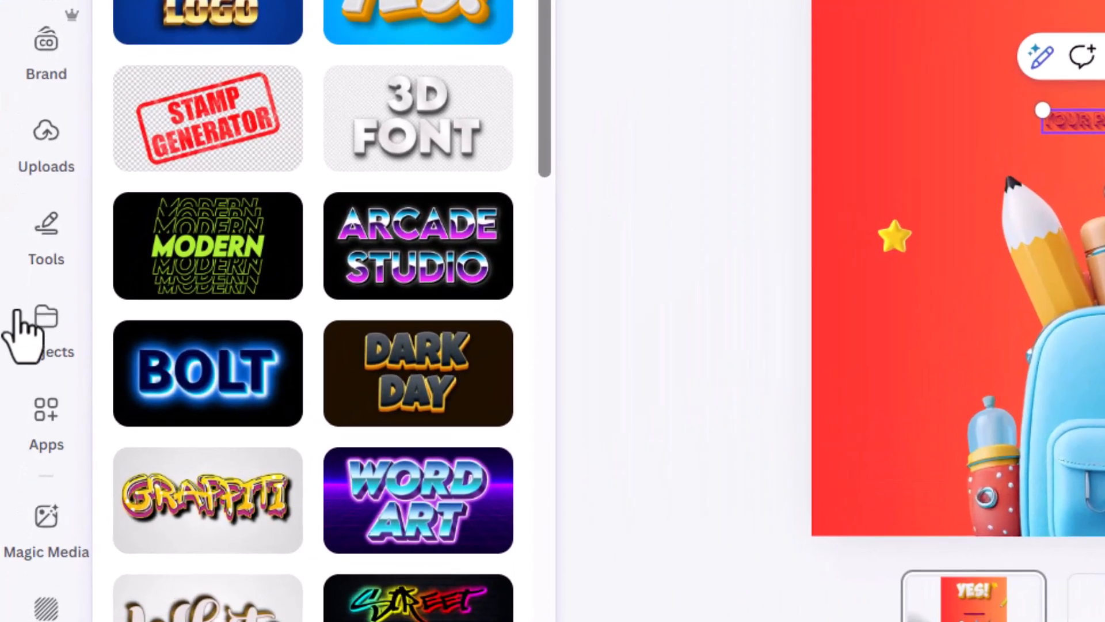
Step: Search the Canva apps for "3d text" and open Text Studio Maker from the results
left_click(44, 449)
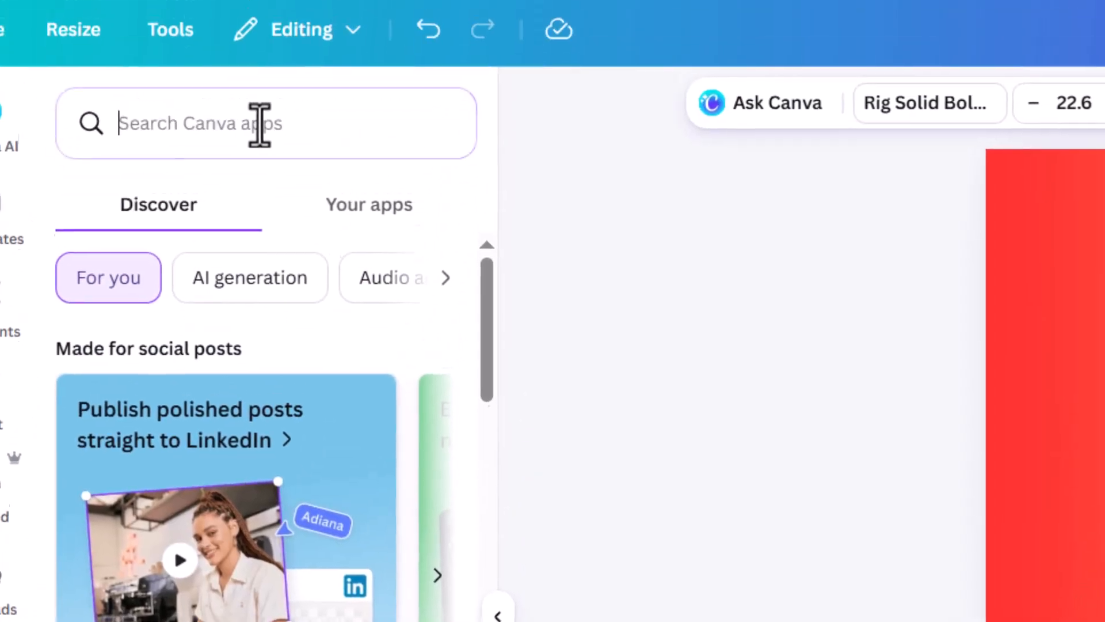
type("3d text")
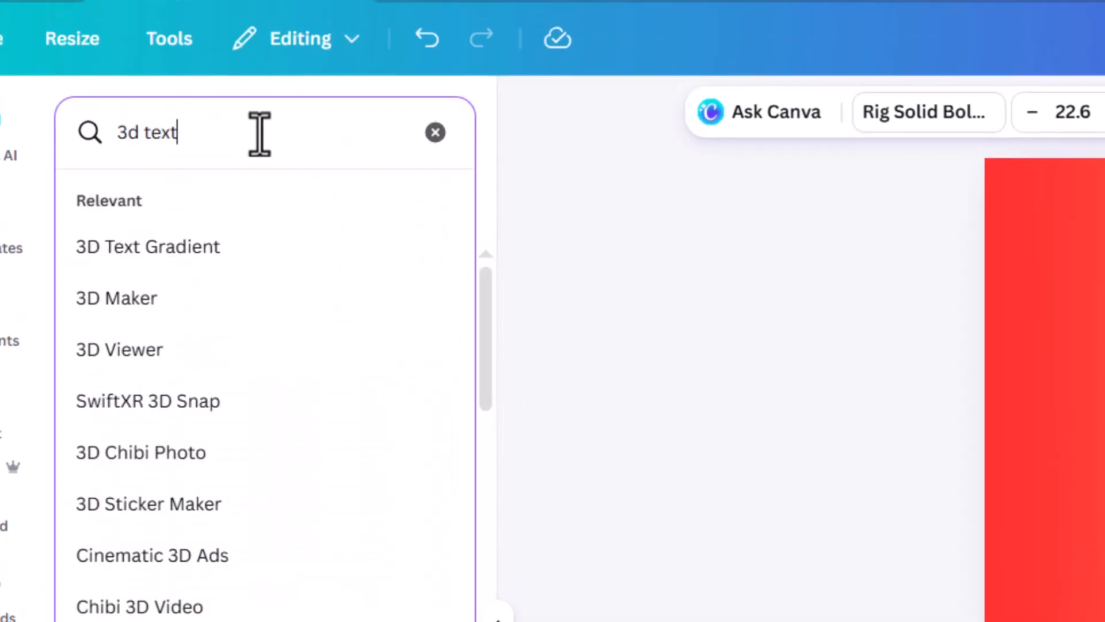
key("Return")
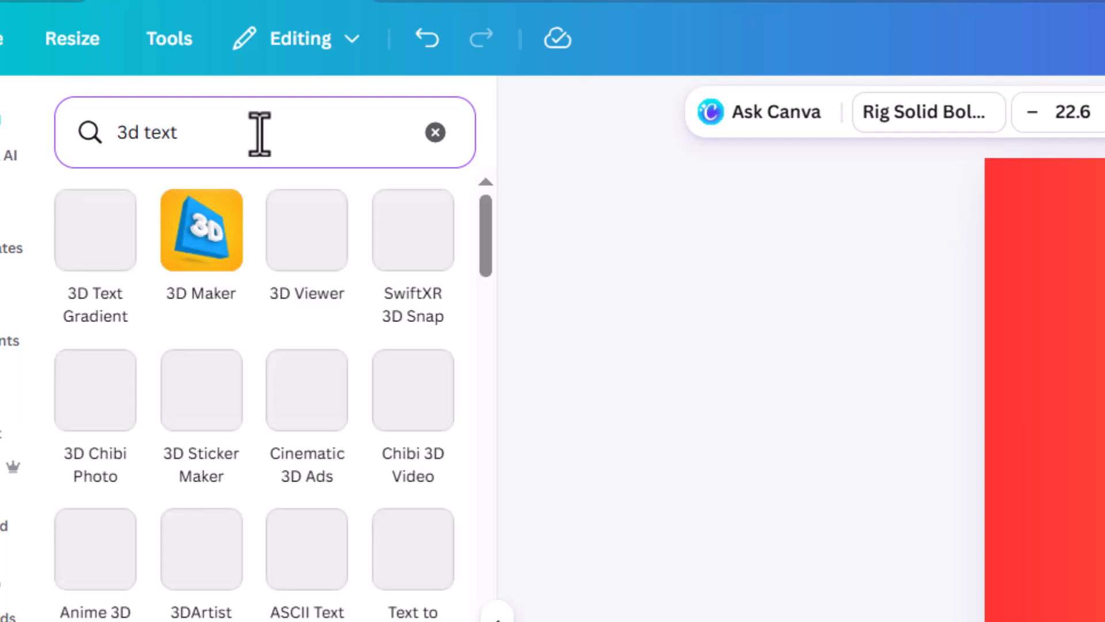
scroll(259, 483, "down", 10)
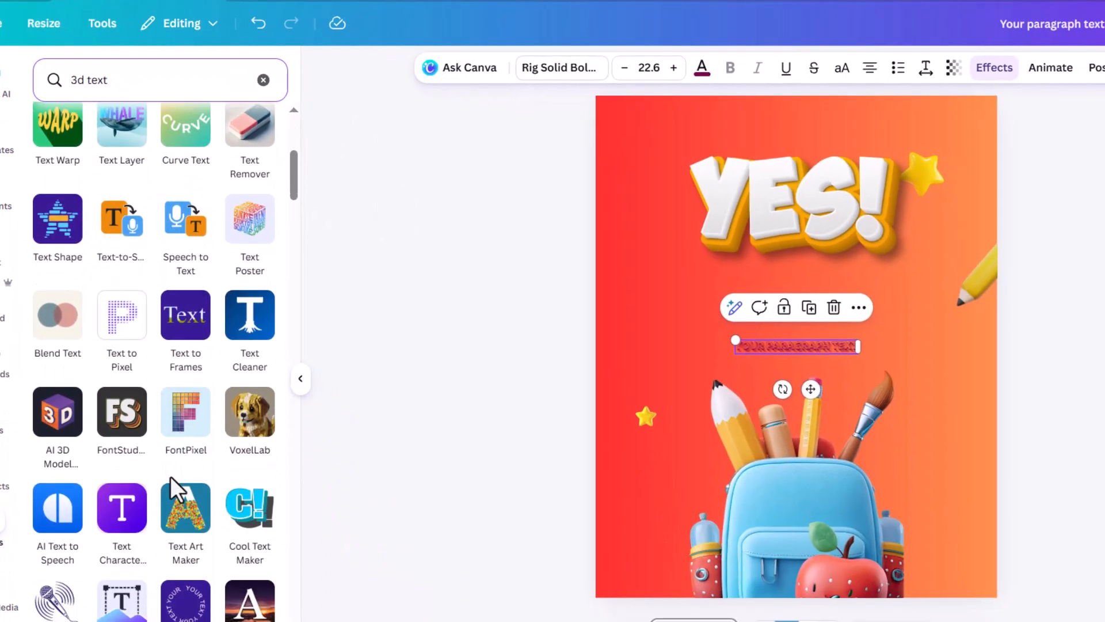
scroll(171, 484, "down", 5)
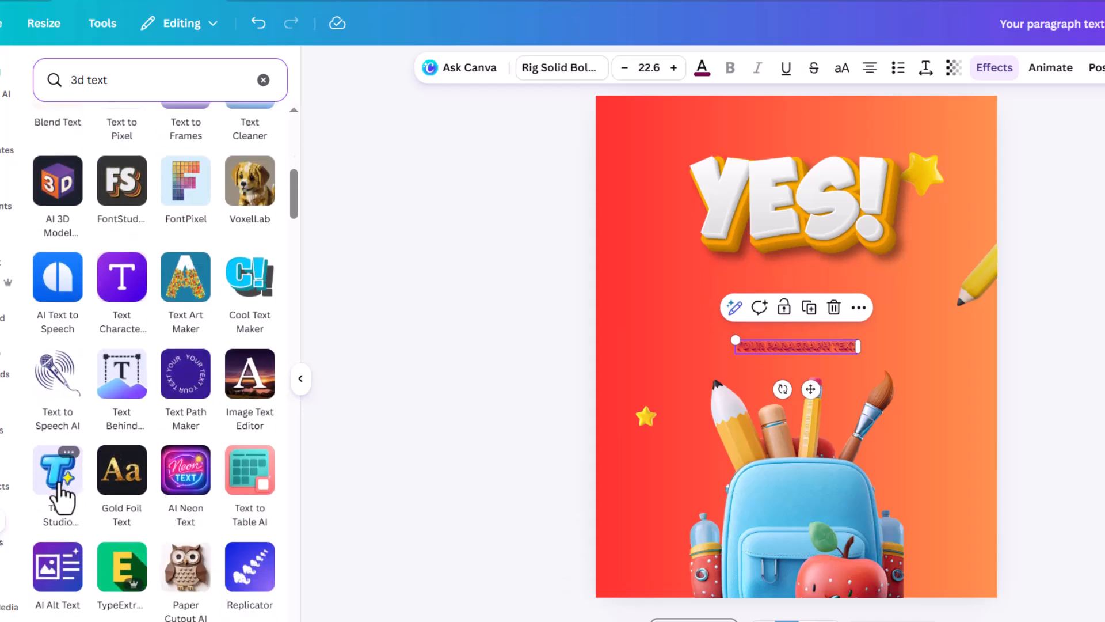
left_click(54, 480)
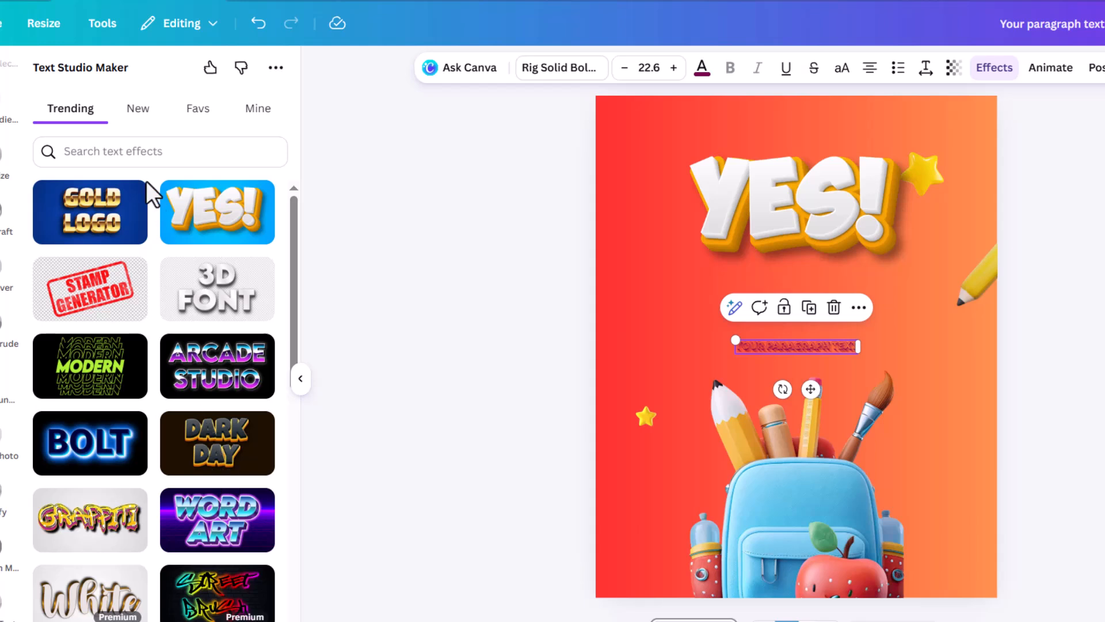
Step: Browse the new text effects in Text Studio Maker and open the Purple Lilac 3D Hello effect
left_click(137, 110)
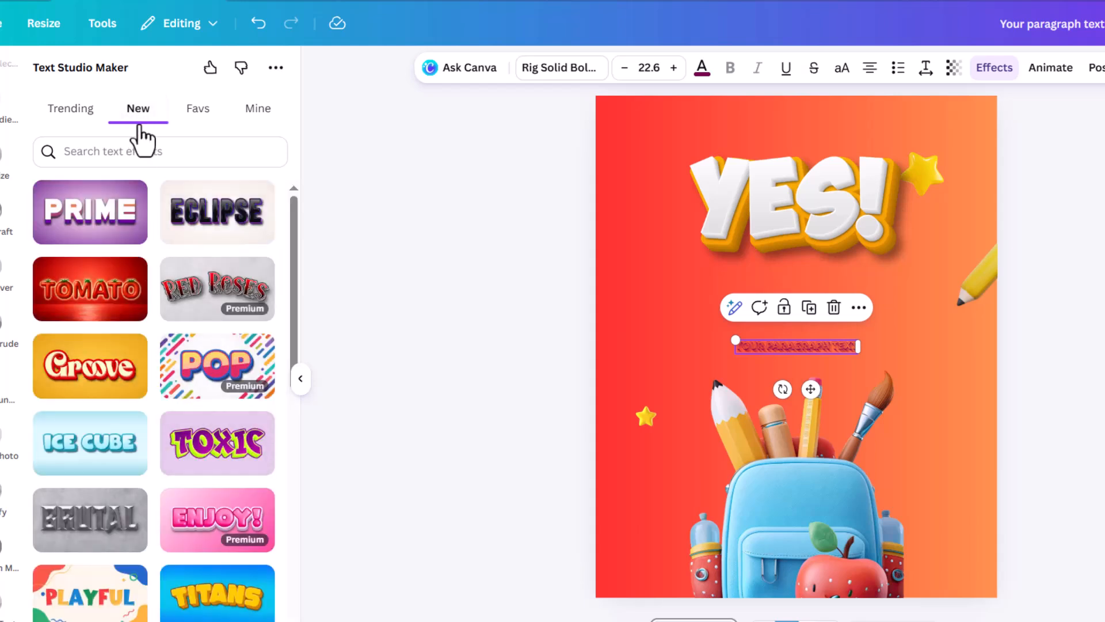
scroll(176, 446, "down", 8)
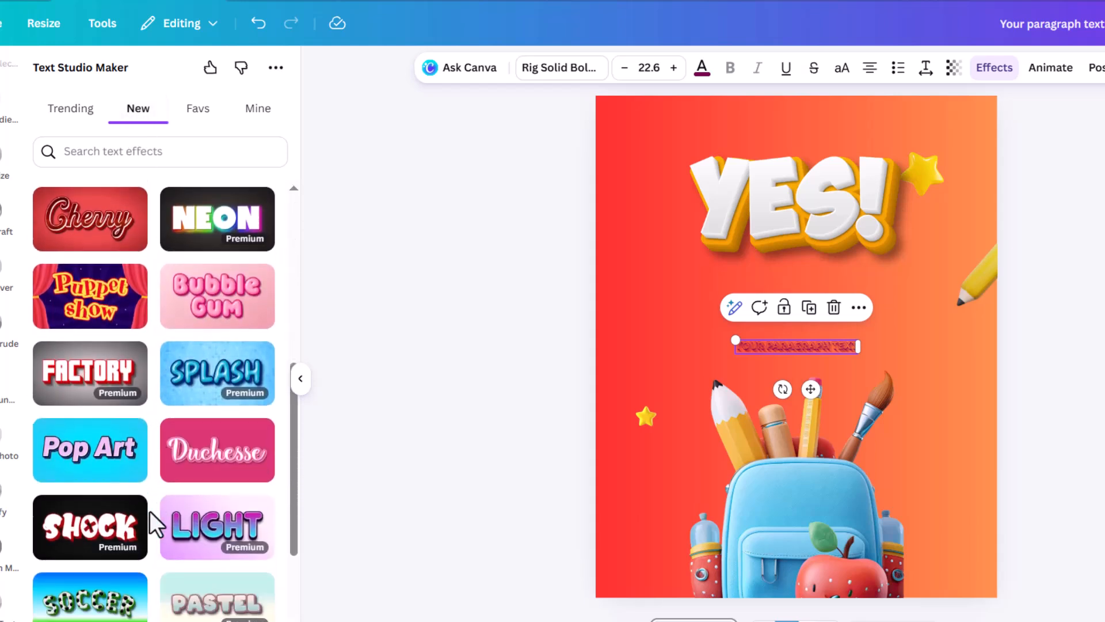
scroll(150, 512, "down", 6)
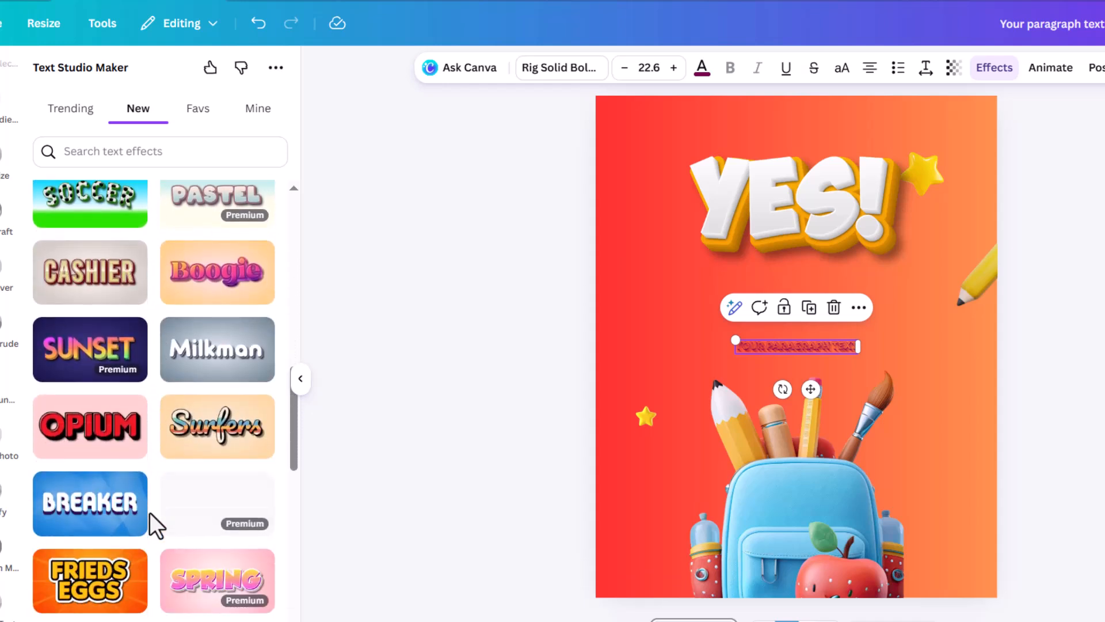
scroll(150, 512, "down", 4)
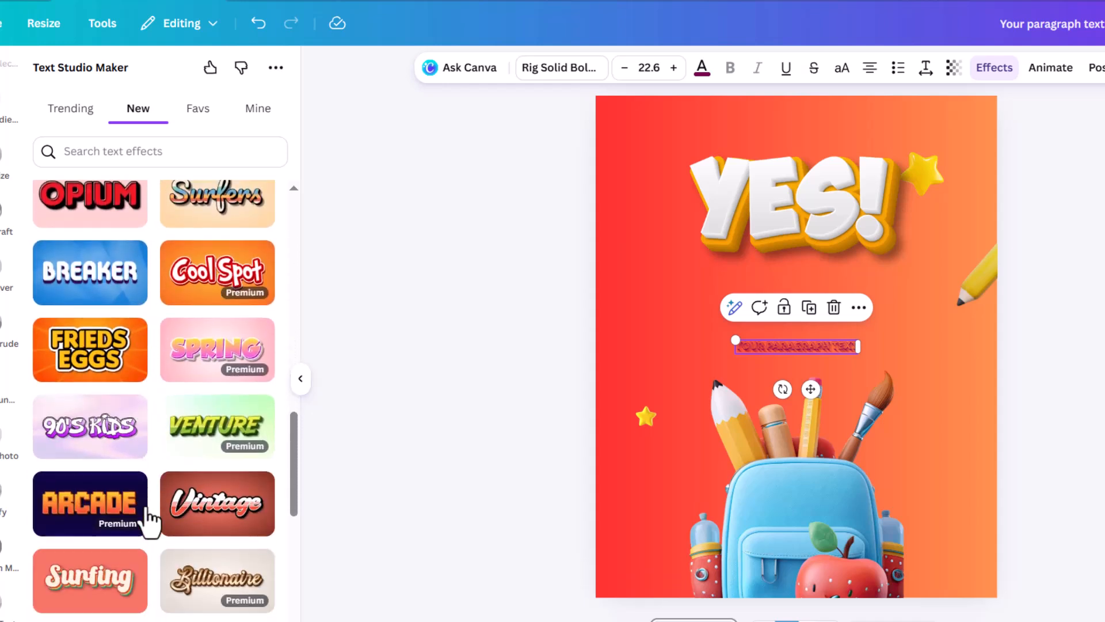
scroll(150, 518, "down", 4)
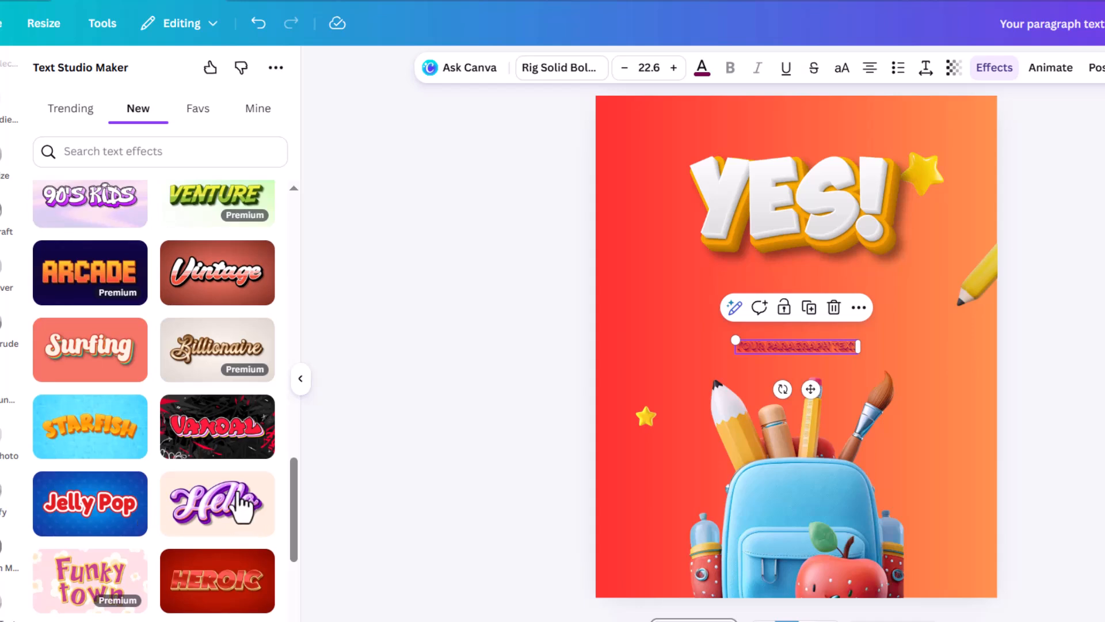
left_click(221, 511)
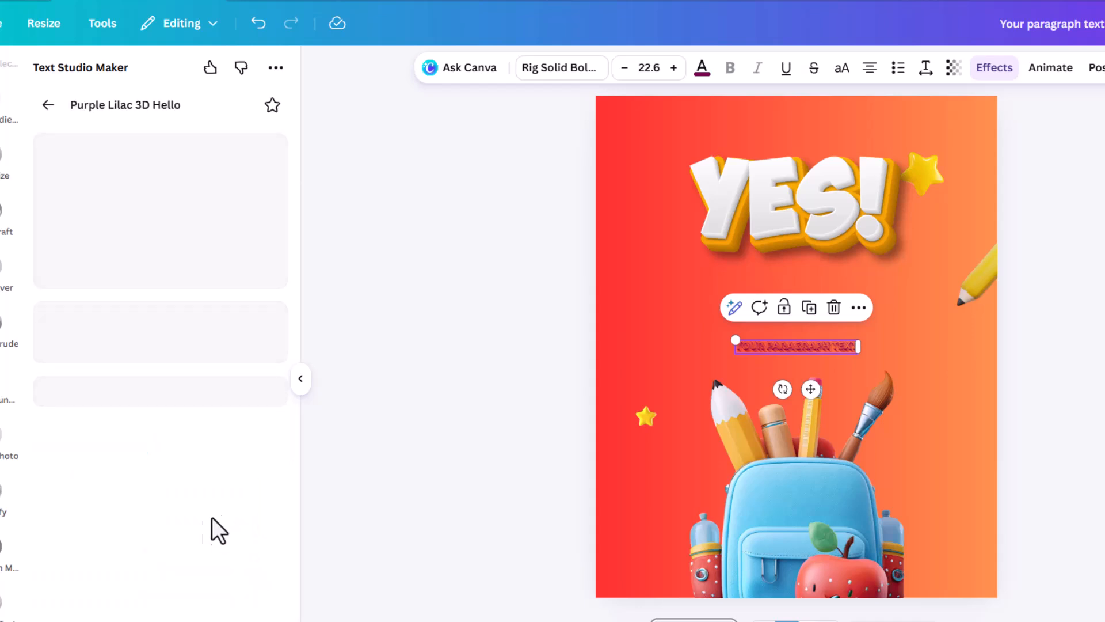
Step: Set the effect's text to "Back to", keep its shadow on, and add it to the design
left_click(94, 336)
key("ctrl+a")
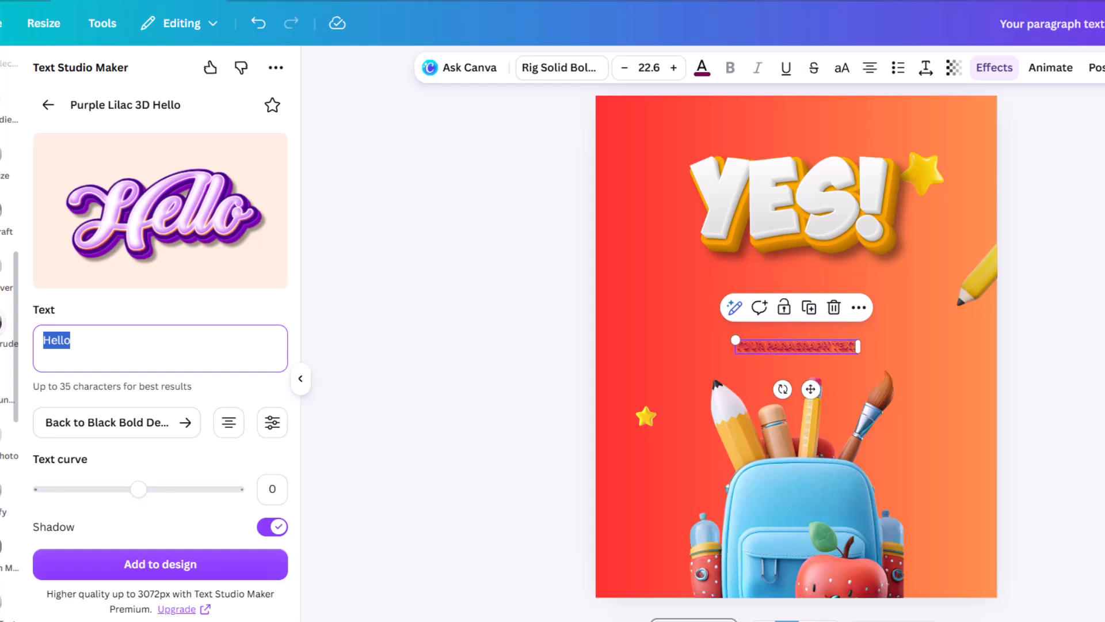
type("Back ")
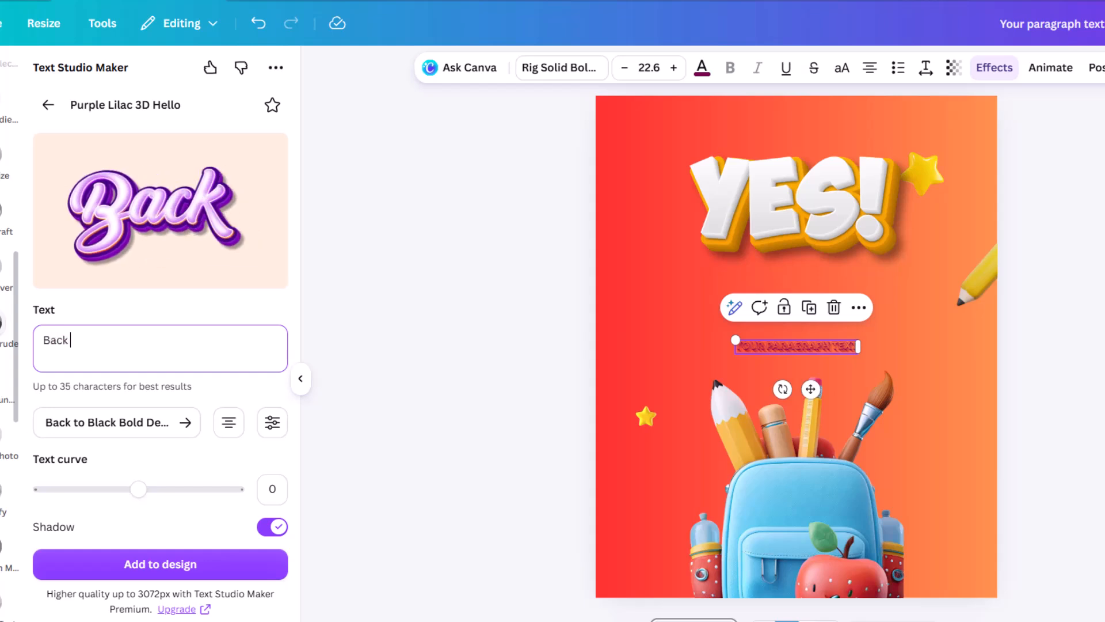
type("to S")
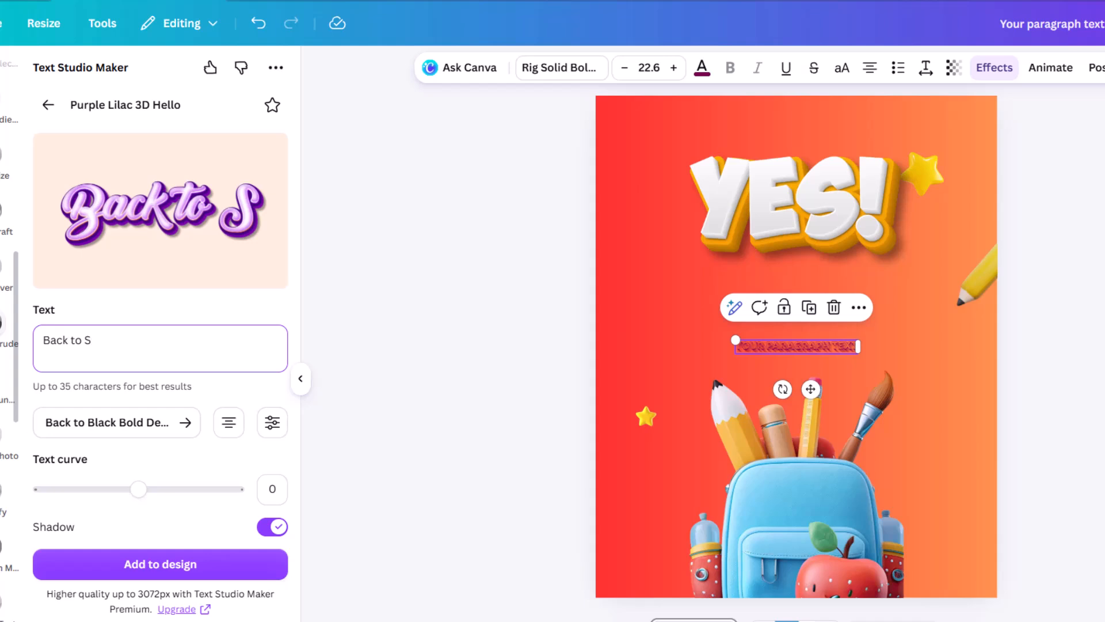
key("BackSpace")
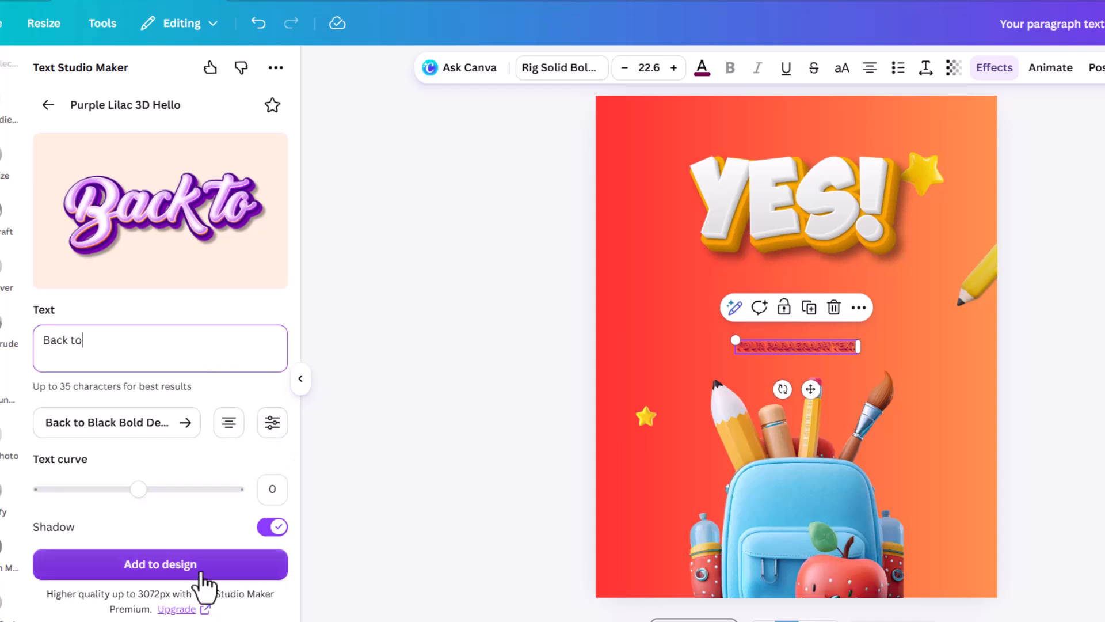
left_click(275, 529)
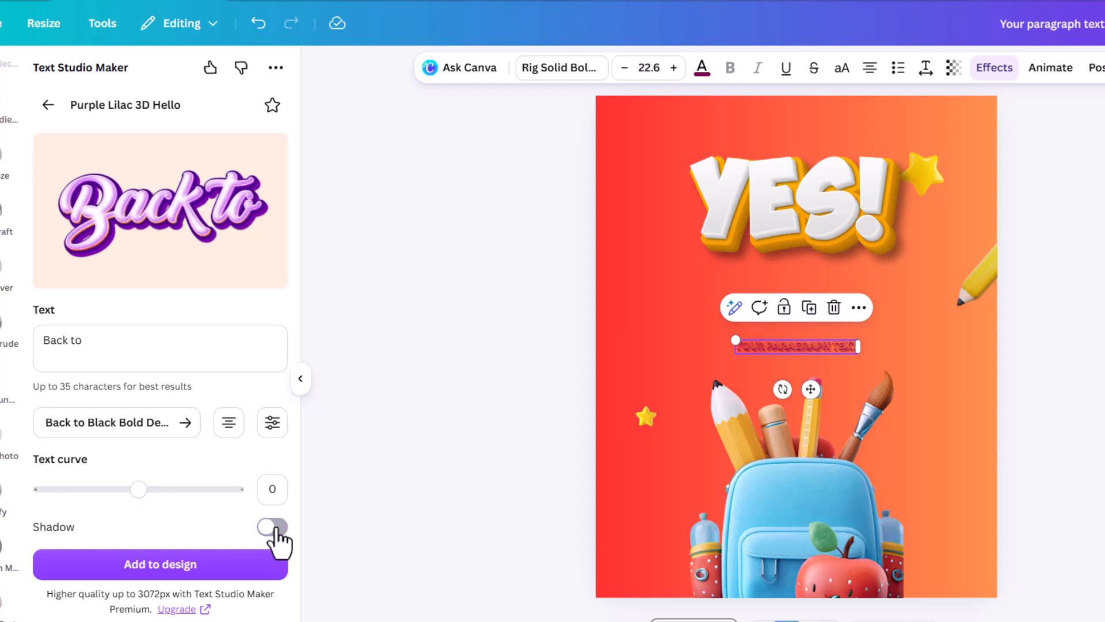
left_click(275, 528)
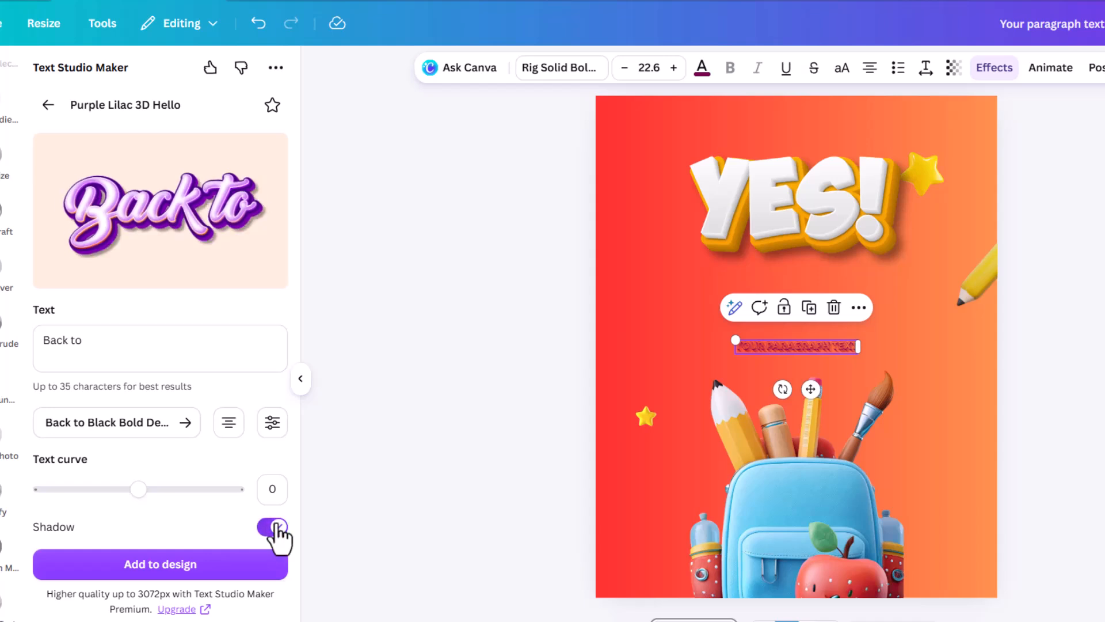
left_click(222, 573)
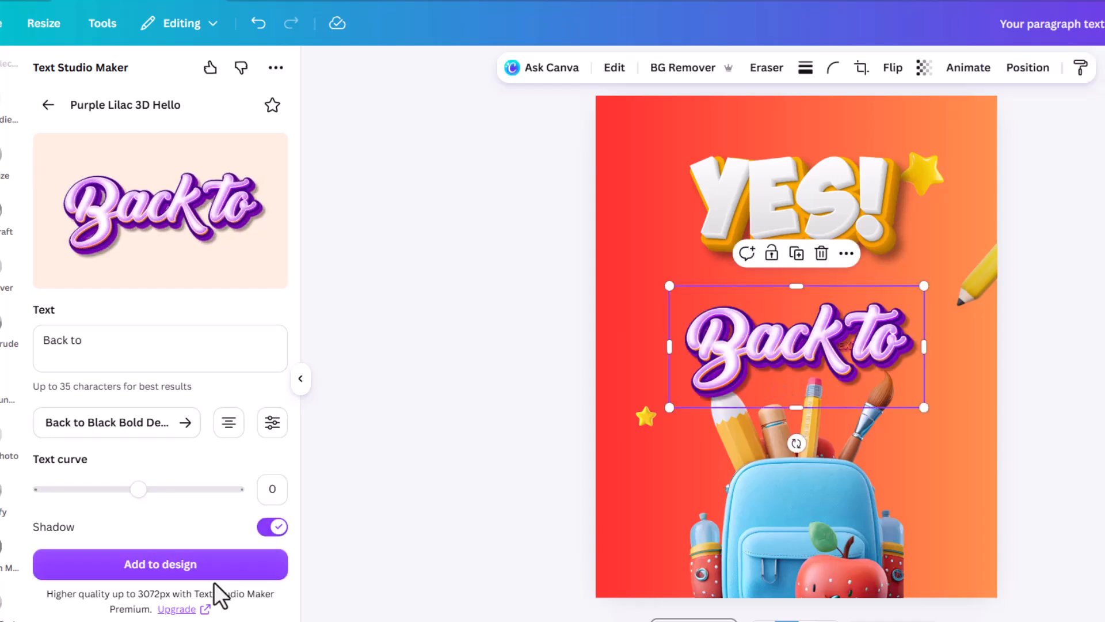
Step: Add the word "School" in the same effect to the design and place it below "Back to"
left_click_drag(97, 343, 6, 339)
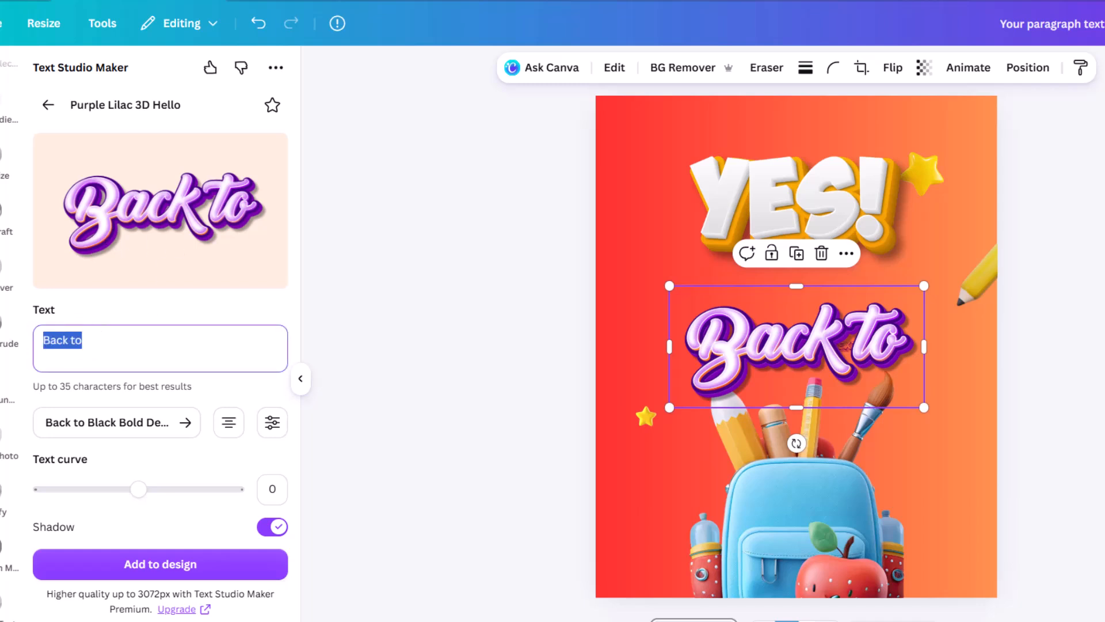
type("School")
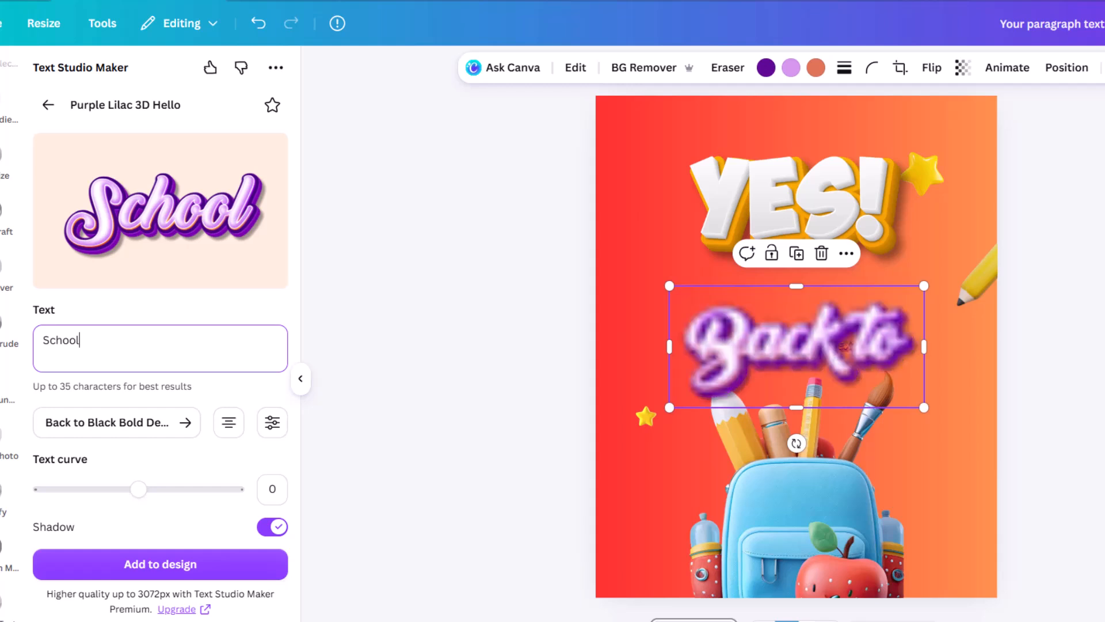
left_click(223, 576)
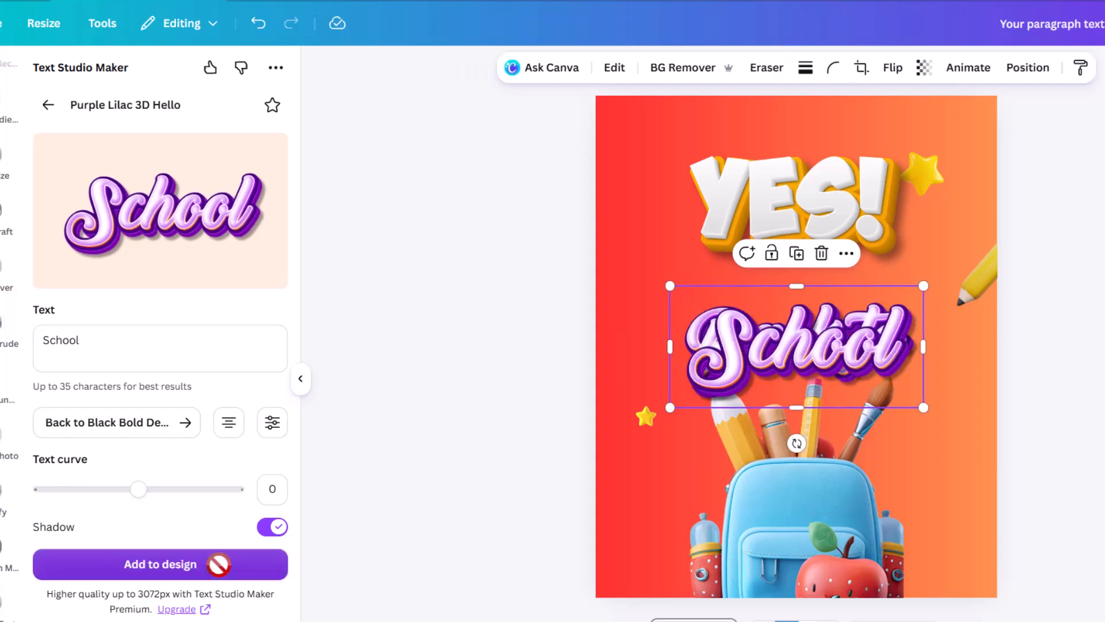
left_click_drag(840, 351, 832, 425)
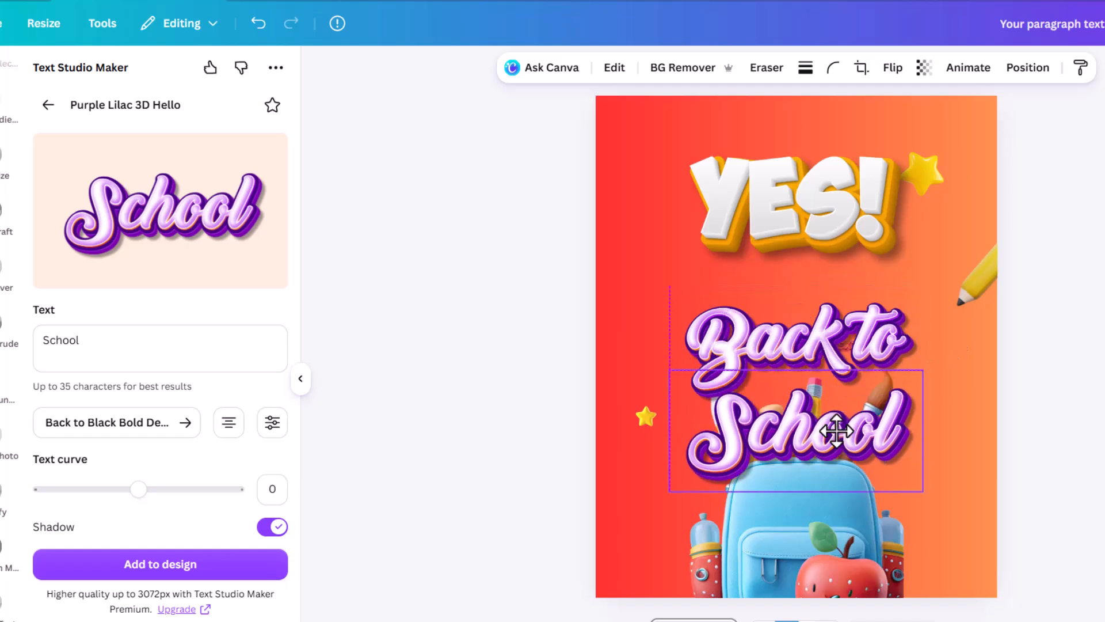
Step: Replace the dark purple in both the "School" and "Back to" graphics with red from the default solid colours
left_click(899, 339)
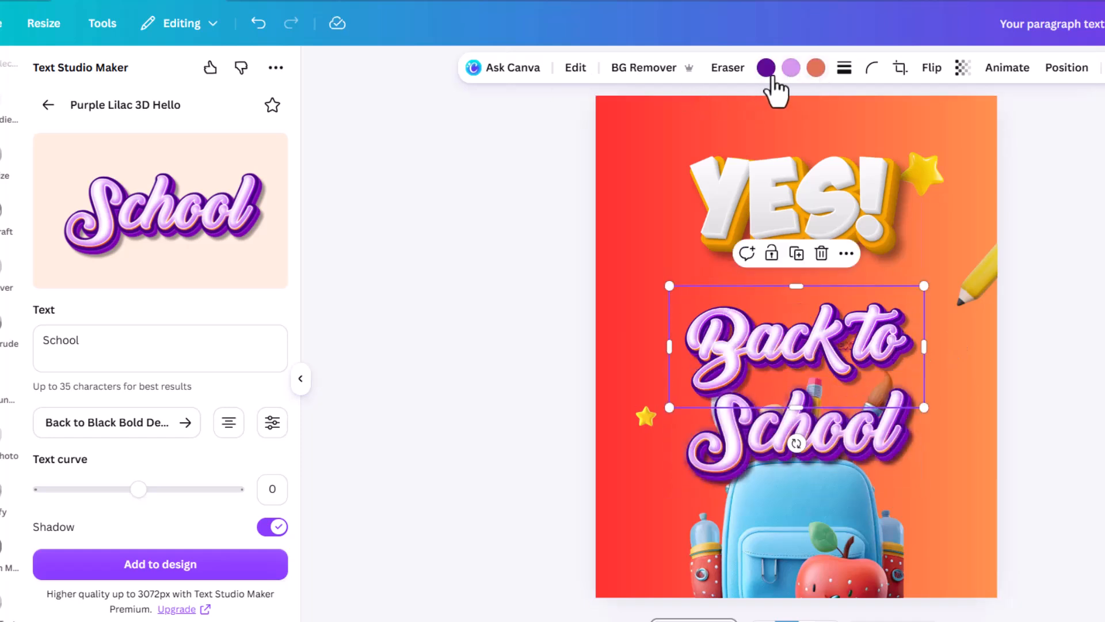
left_click(881, 422)
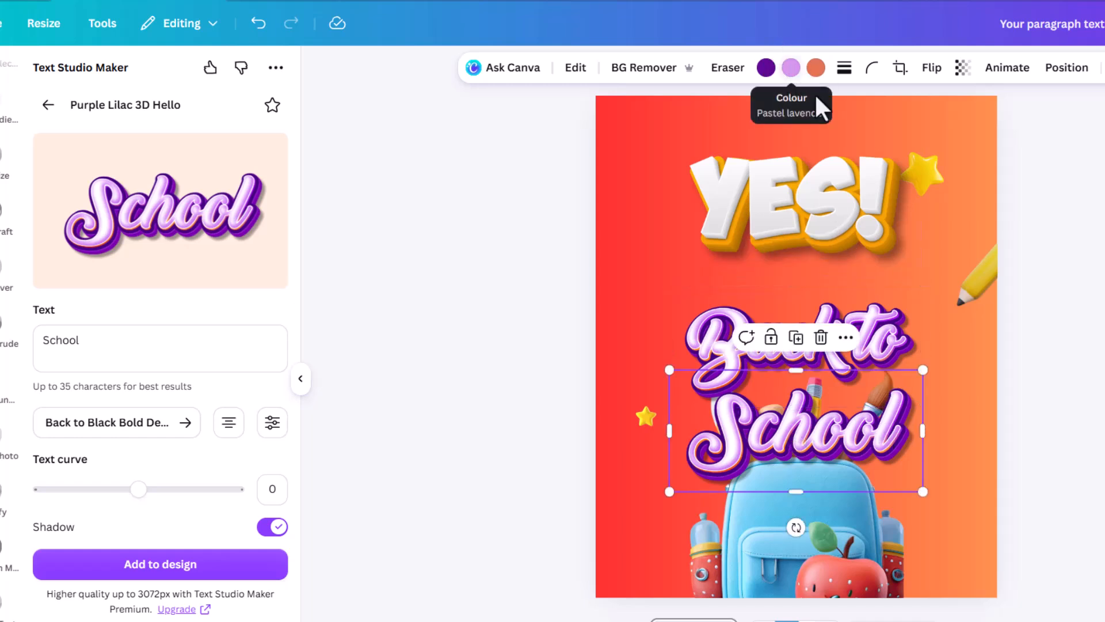
left_click(767, 68)
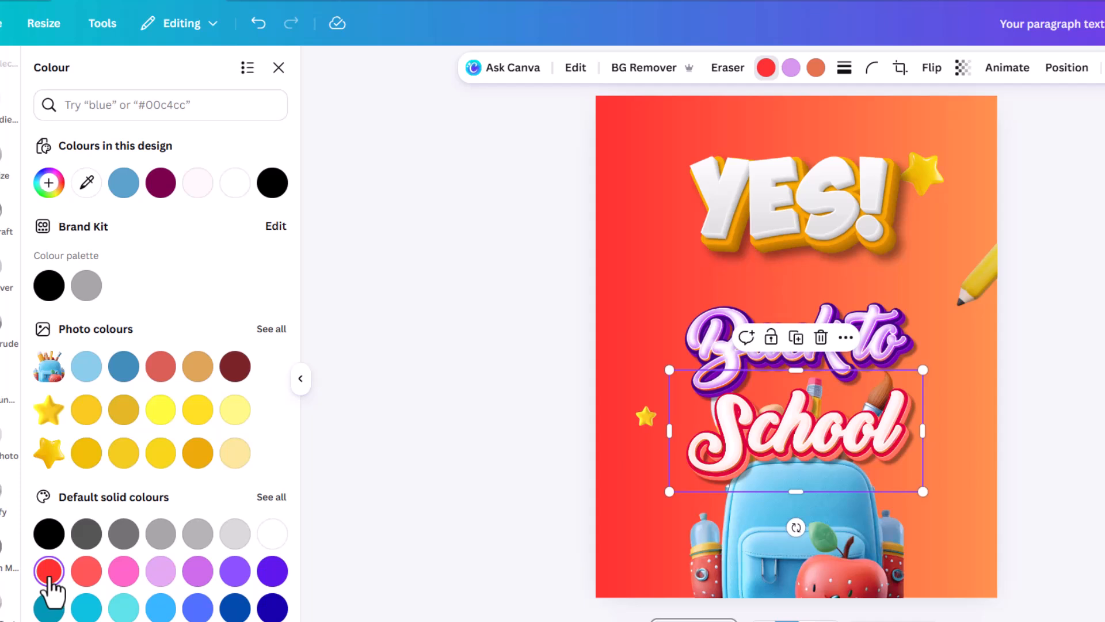
left_click(721, 305)
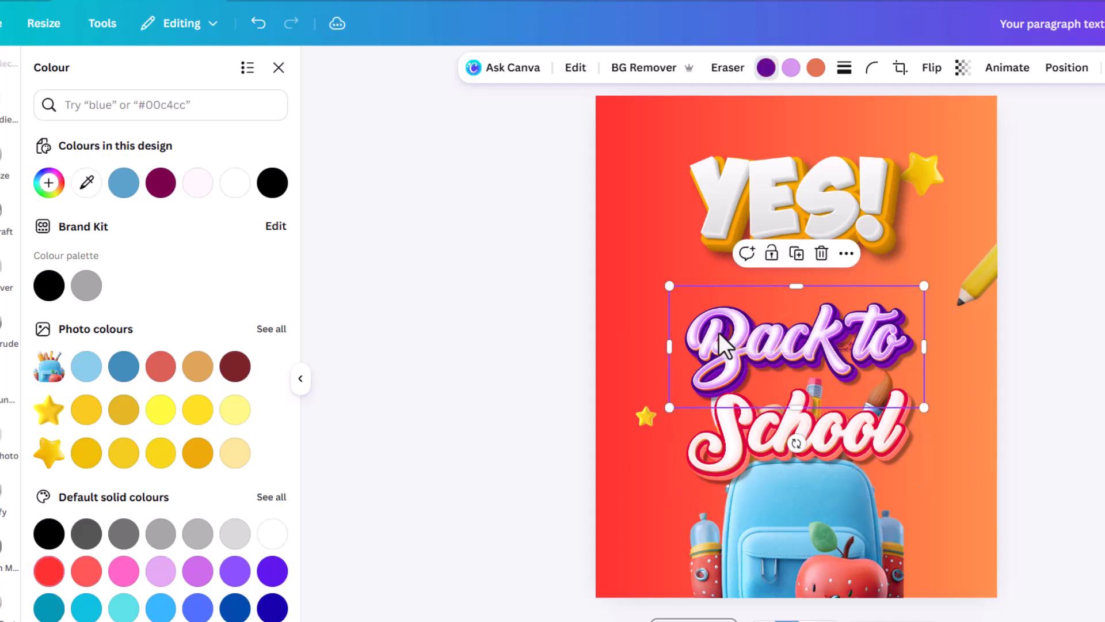
left_click(49, 571)
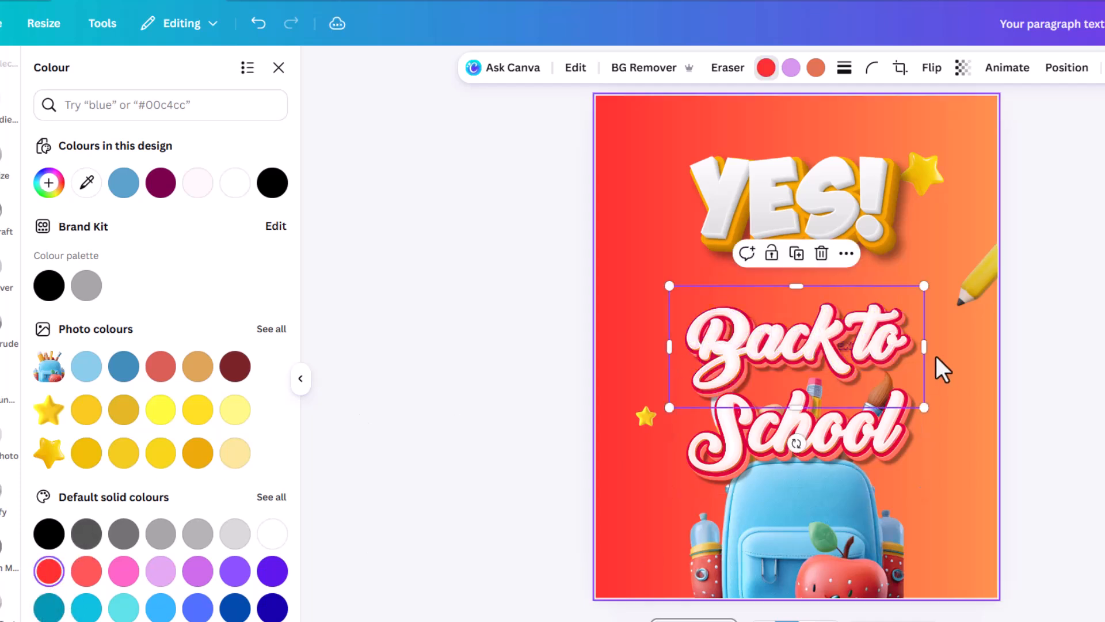
Step: Move the "Back to" graphic up out of the way and delete the placeholder paragraph text beneath it
left_click_drag(869, 360, 858, 242)
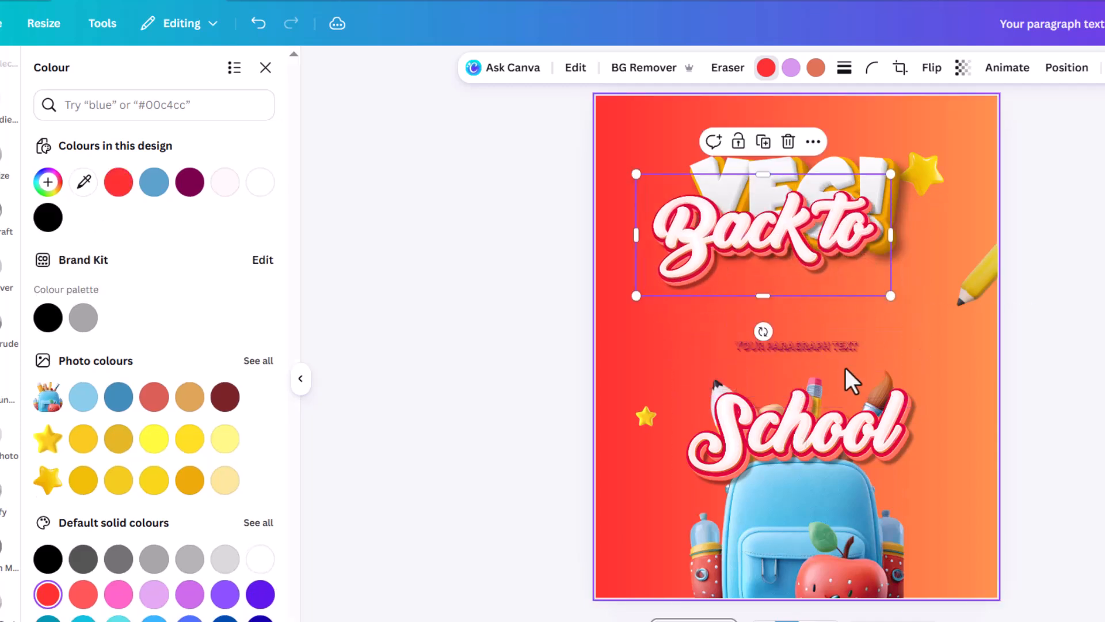
left_click(845, 348)
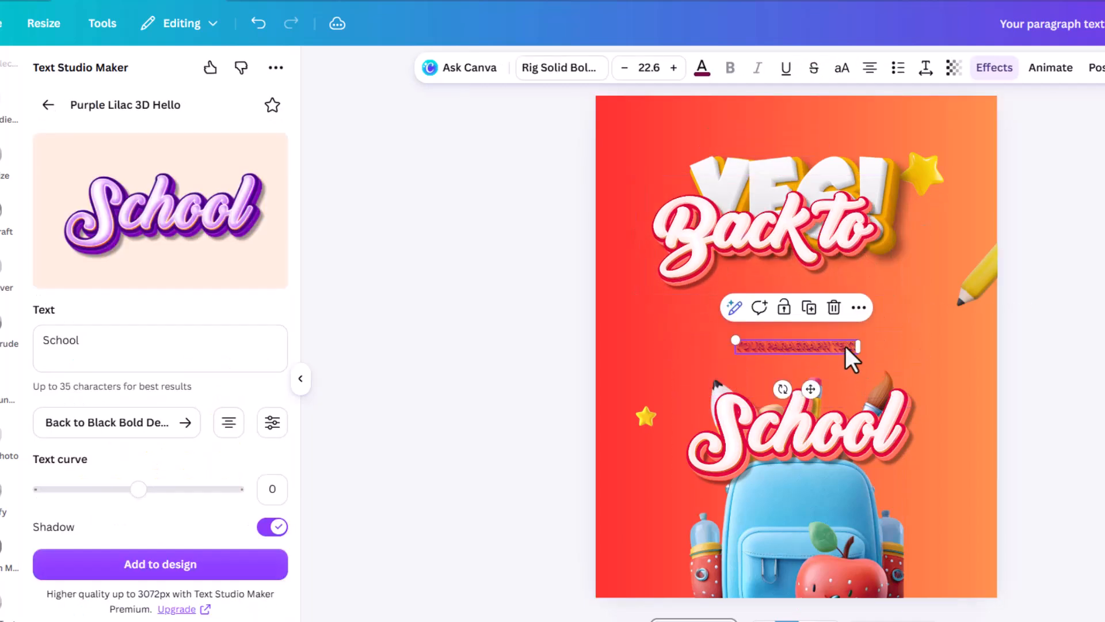
left_click(836, 314)
Step: Stack "Back to" closely above "School", shrink both together, and move them up toward the "YES!" text
left_click_drag(833, 252, 868, 316)
left_click_drag(872, 440, 872, 372)
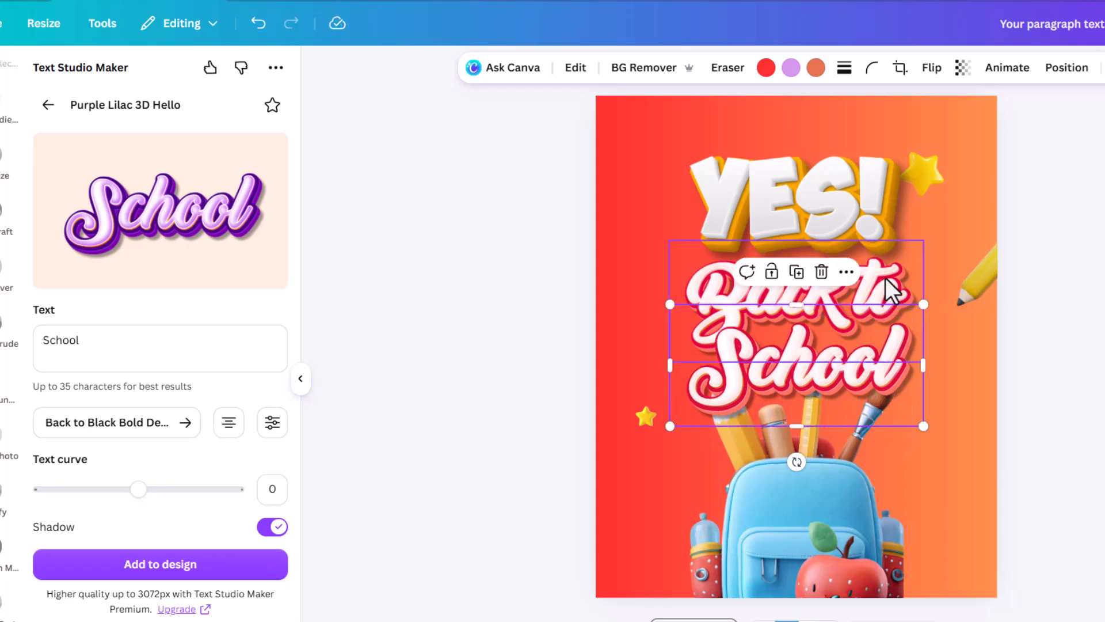
left_click(894, 292, "shift")
left_click_drag(924, 425, 903, 385)
left_click_drag(860, 338, 850, 288)
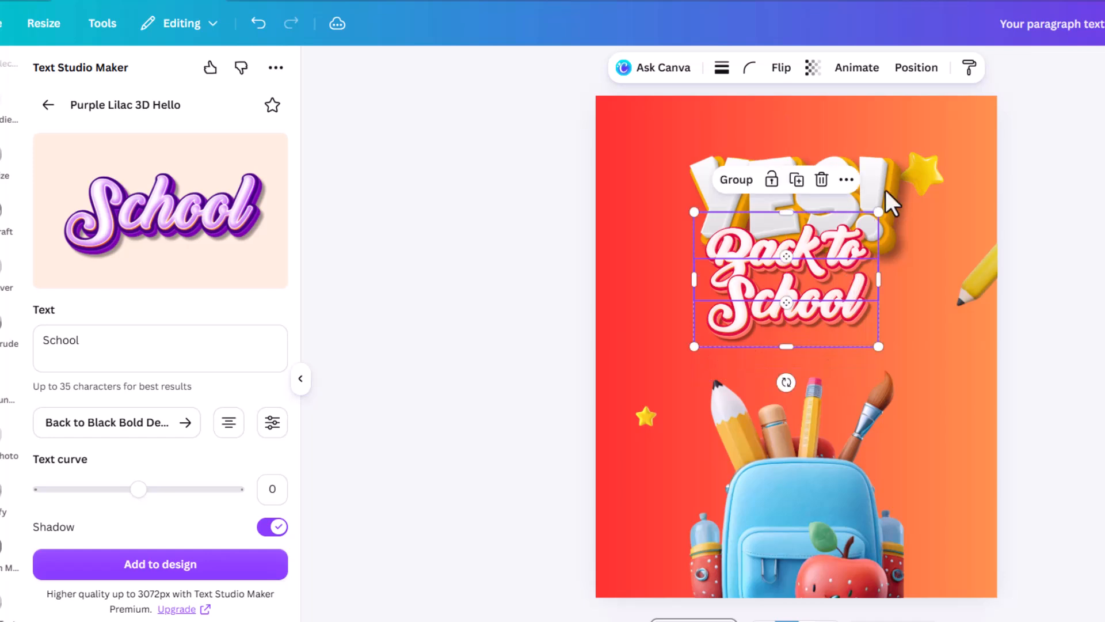
Step: Delete the "YES!" text and slightly enlarge the "Back to School" pair, centring it above the backpack
left_click(886, 191)
key("Delete")
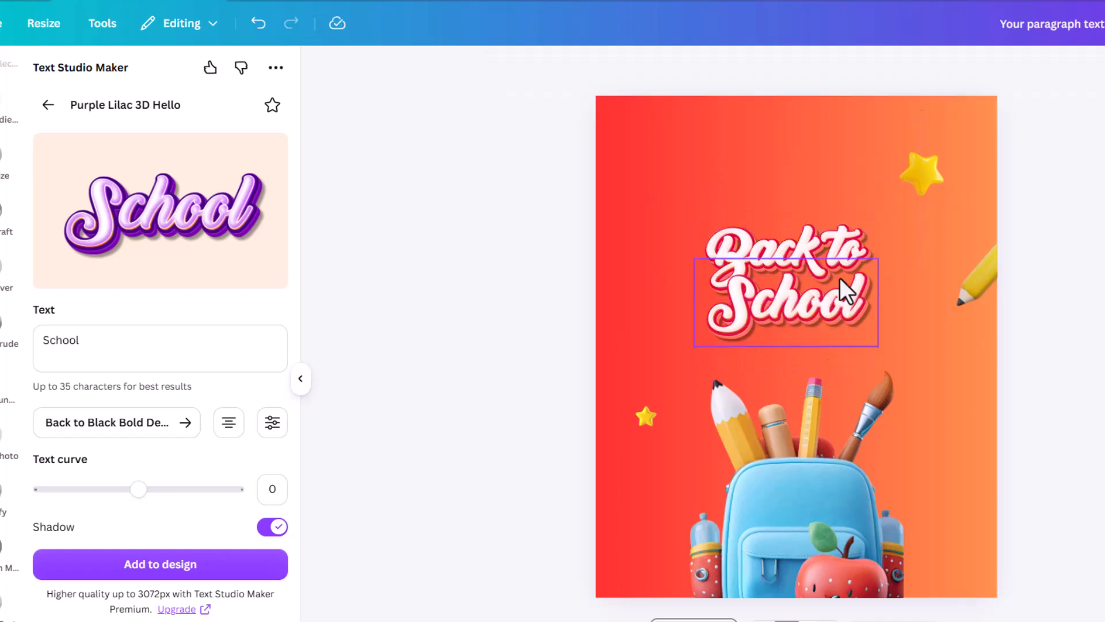
left_click(840, 248)
left_click(856, 325, "shift")
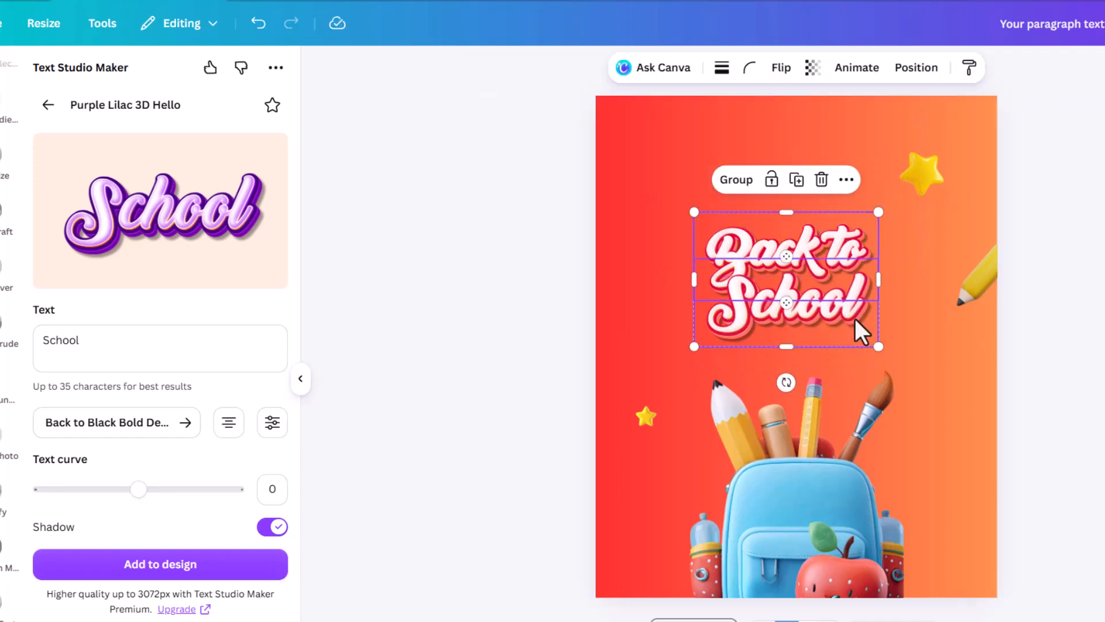
left_click_drag(877, 349, 892, 356)
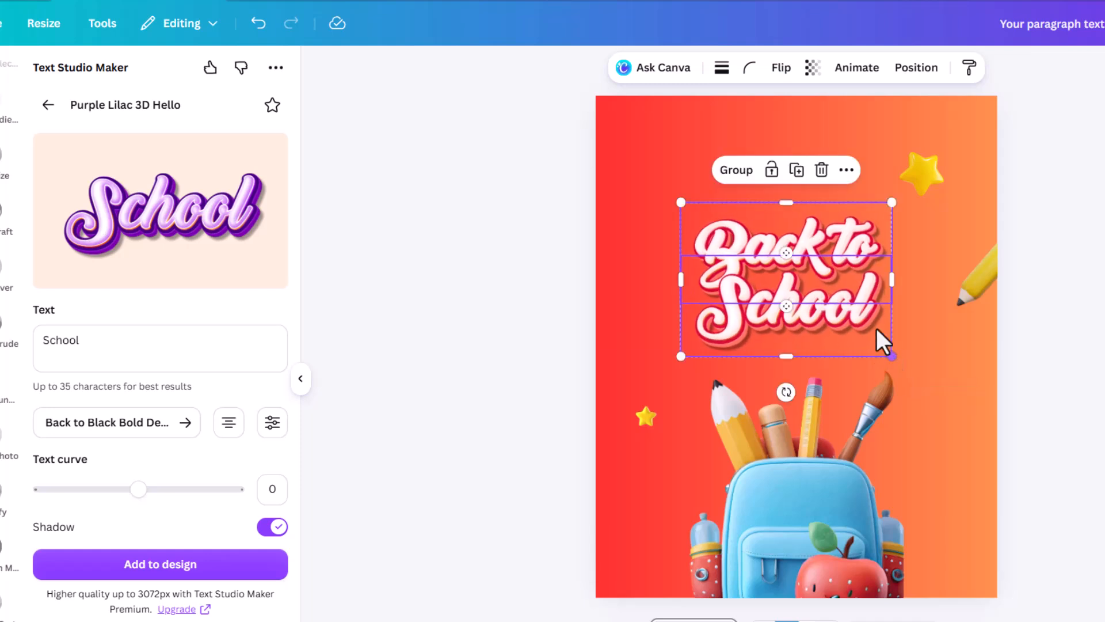
left_click_drag(872, 236, 881, 237)
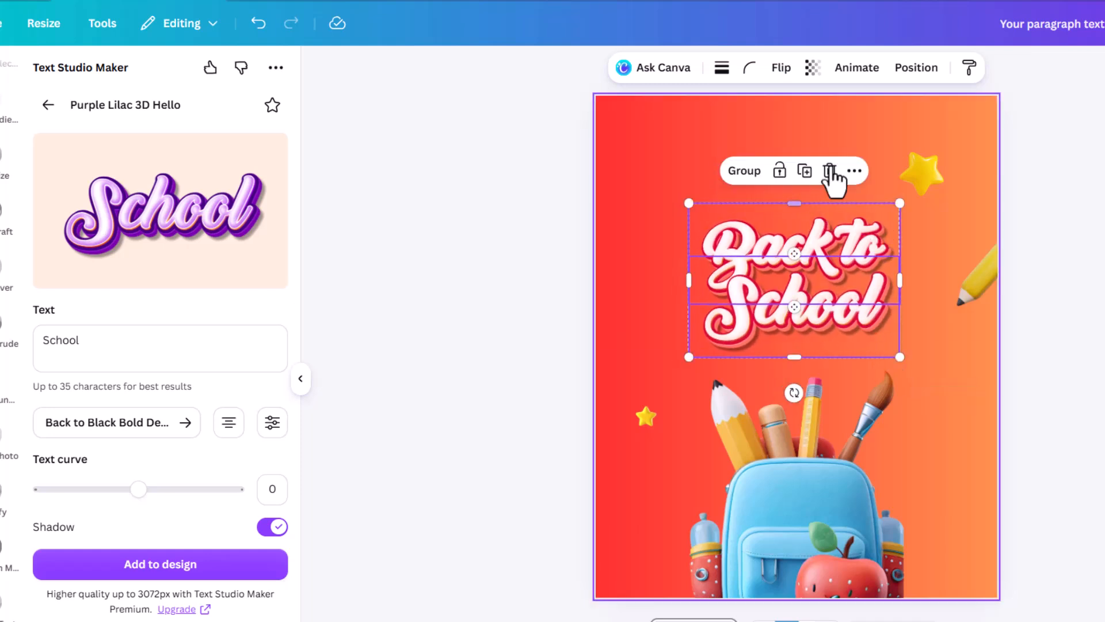
left_click(856, 147)
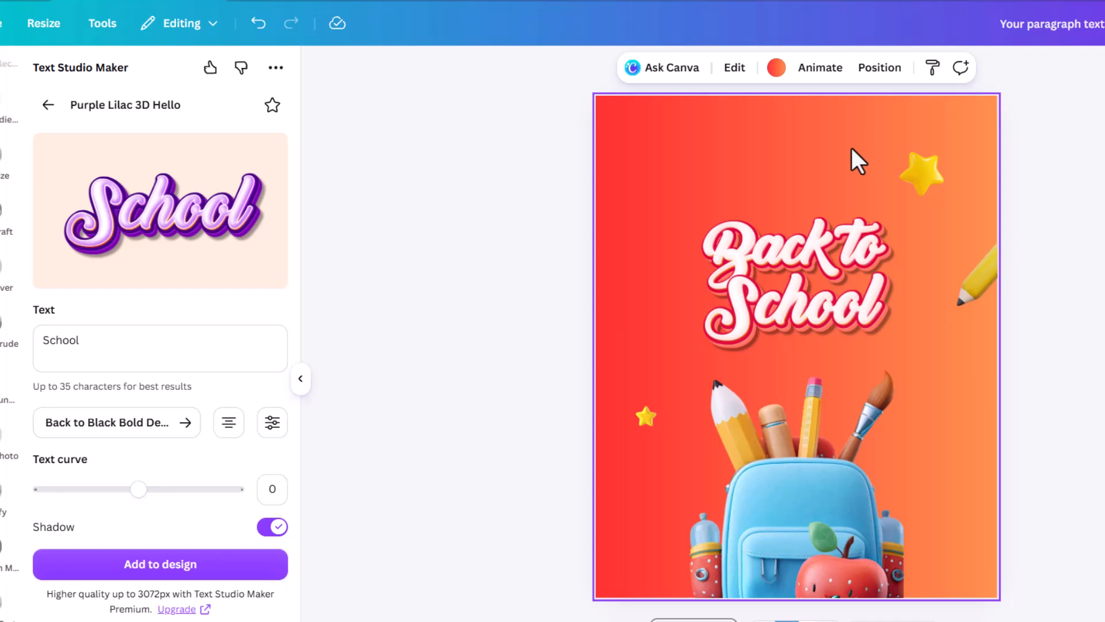
Step: Add a new text box reading "Welcome" to the page
key("t")
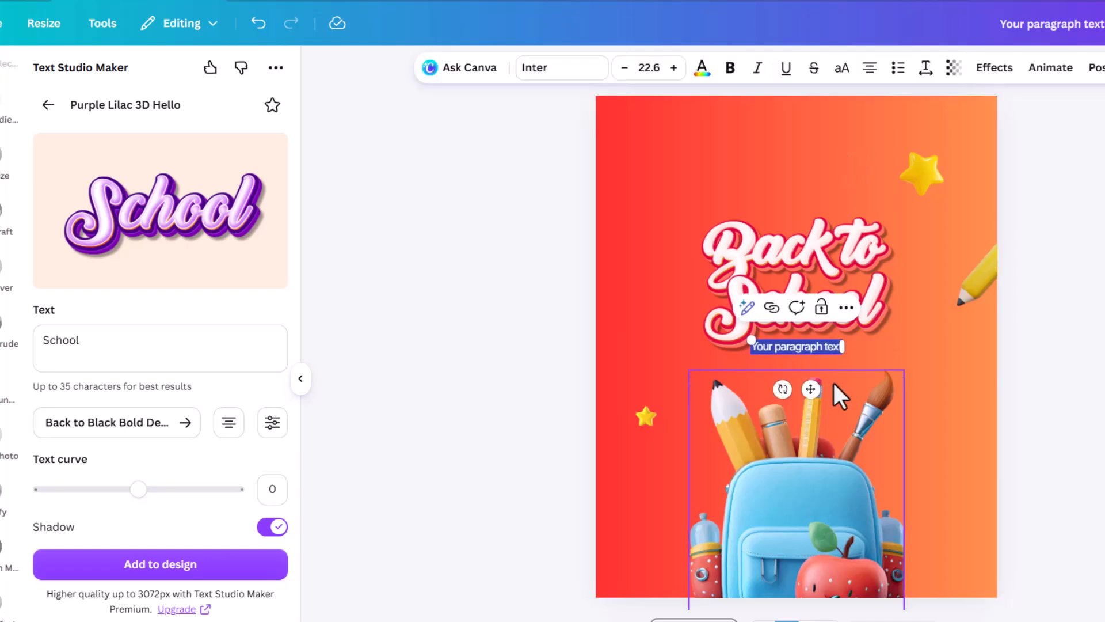
type("Welcome")
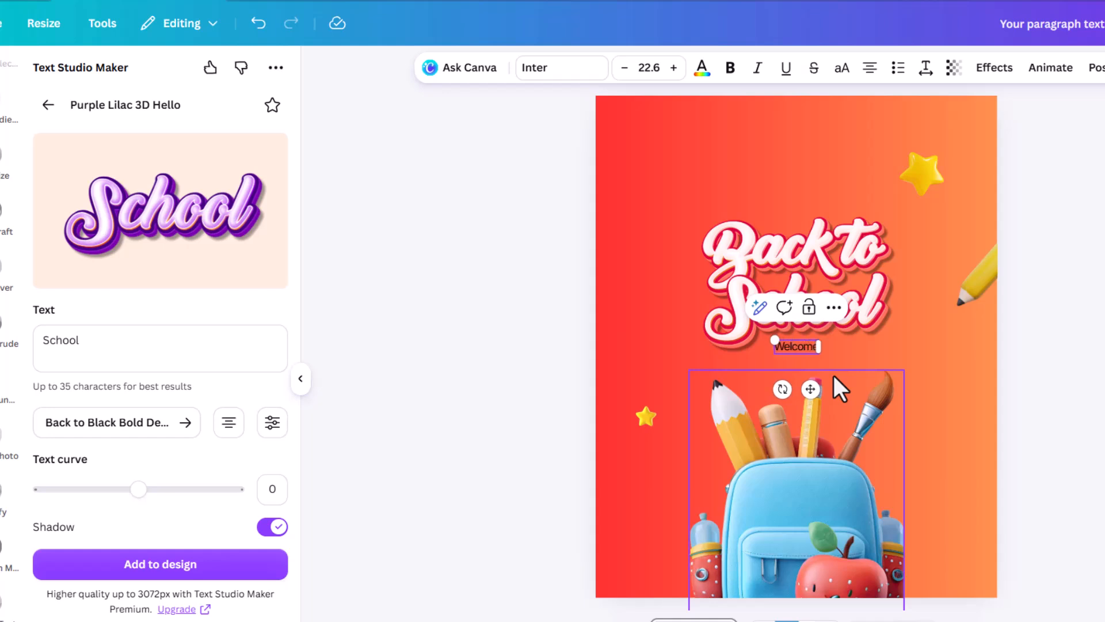
left_click(1054, 351)
Step: Set the "Welcome" text in the Blank Script Regular font and enlarge it to about size 98.6
left_click(796, 348)
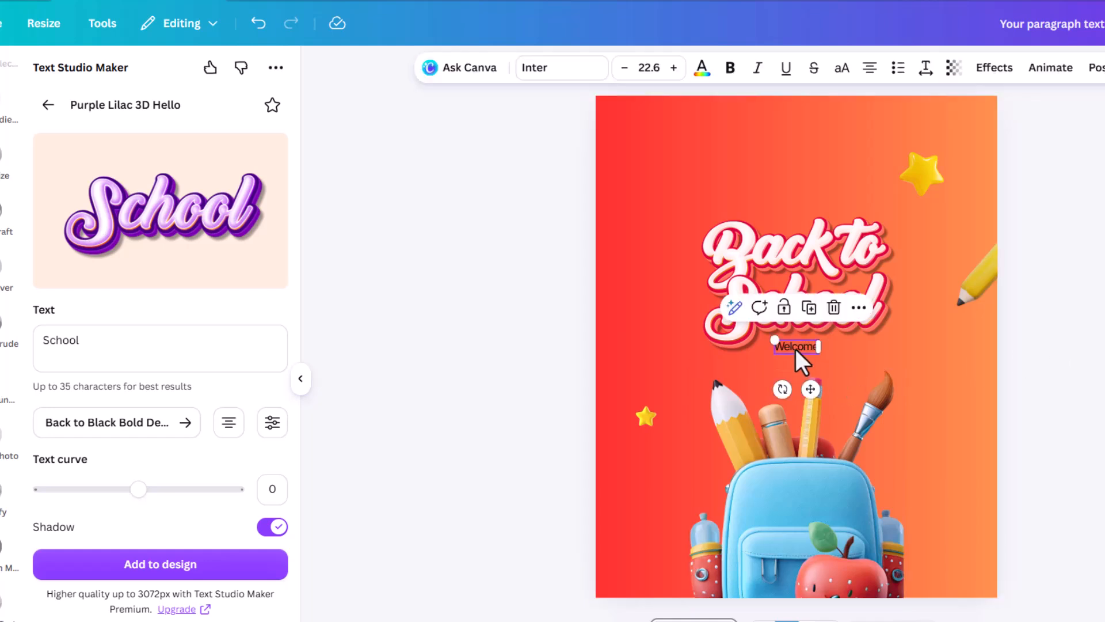
left_click(539, 78)
scroll(115, 438, "down", 5)
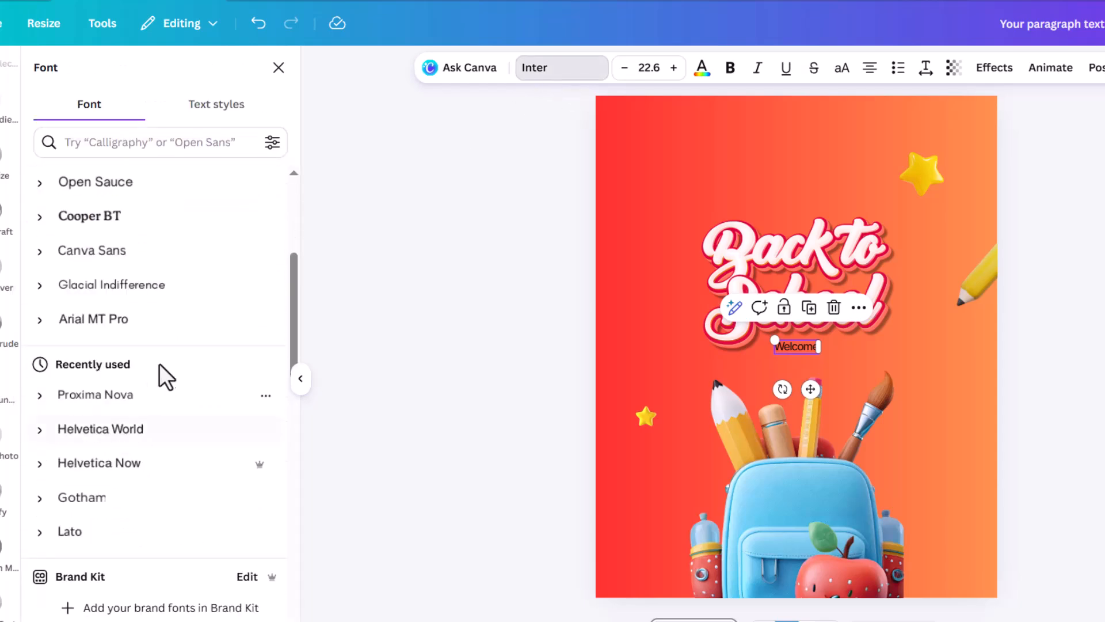
scroll(164, 363, "up", 6)
scroll(165, 352, "down", 8)
scroll(184, 496, "down", 4)
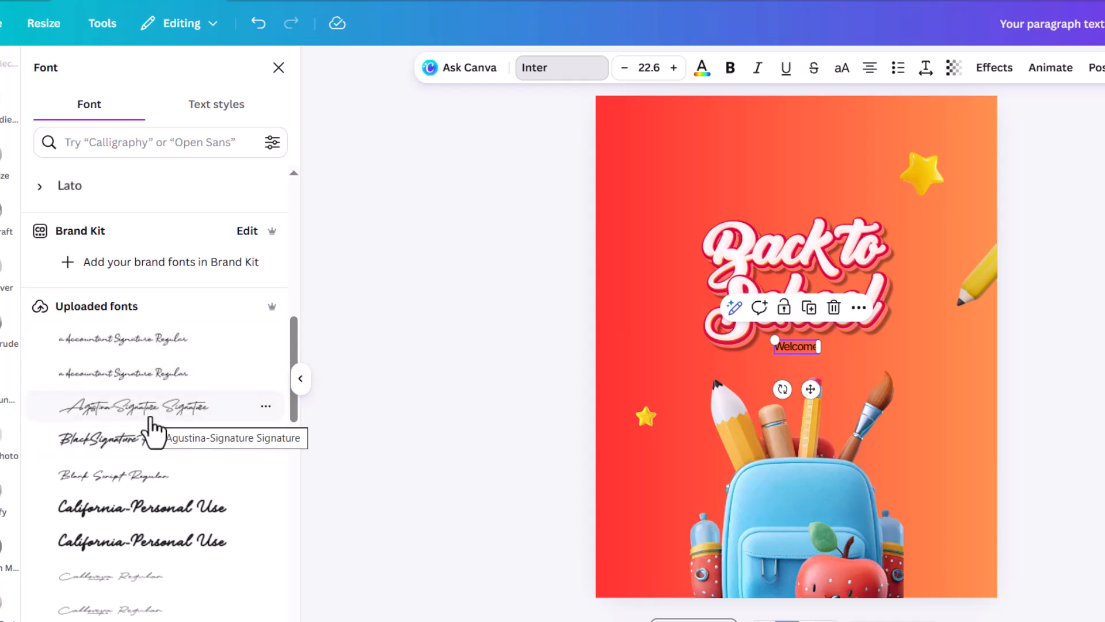
scroll(153, 439, "down", 1)
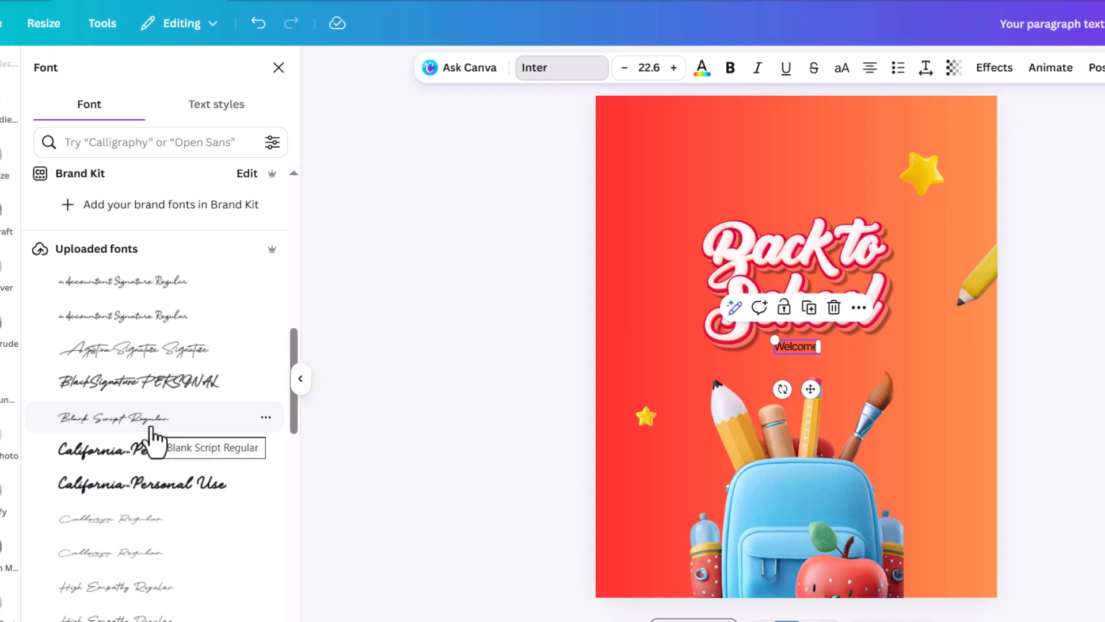
left_click(173, 428)
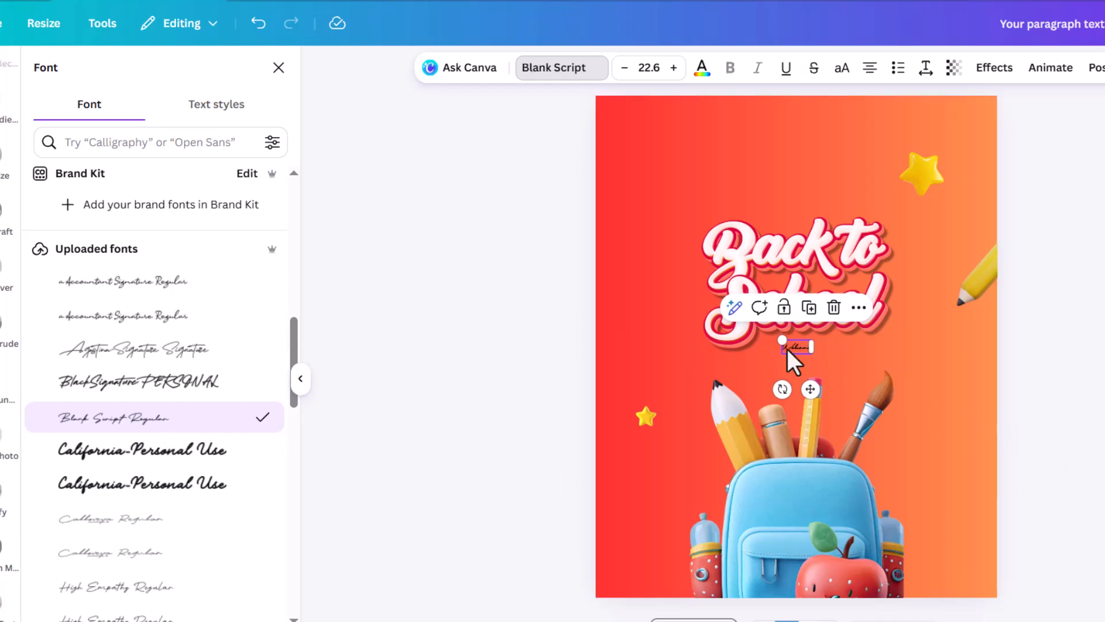
left_click_drag(782, 342, 723, 321)
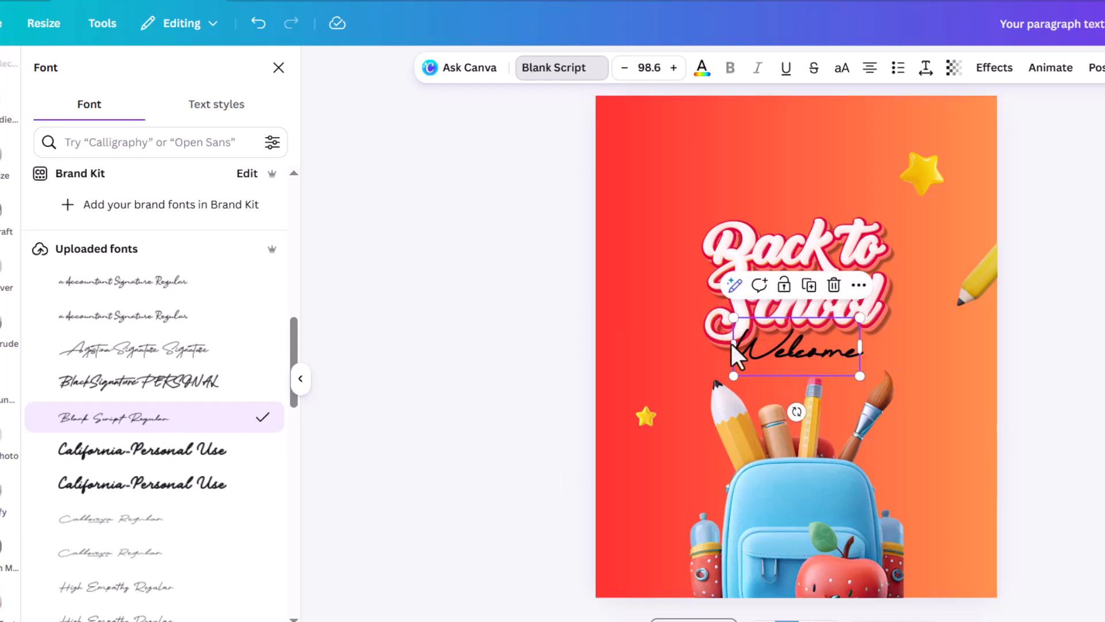
Step: Change the "Welcome" font to Yustine Signature Regular and move the text above "Back to"
scroll(66, 538, "down", 8)
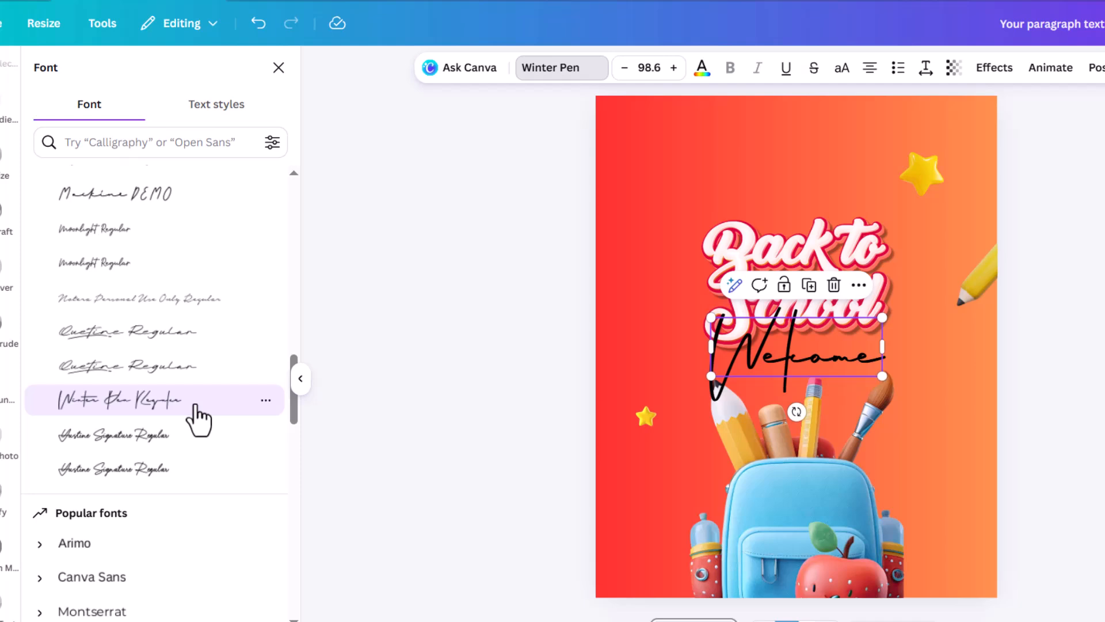
left_click(167, 439)
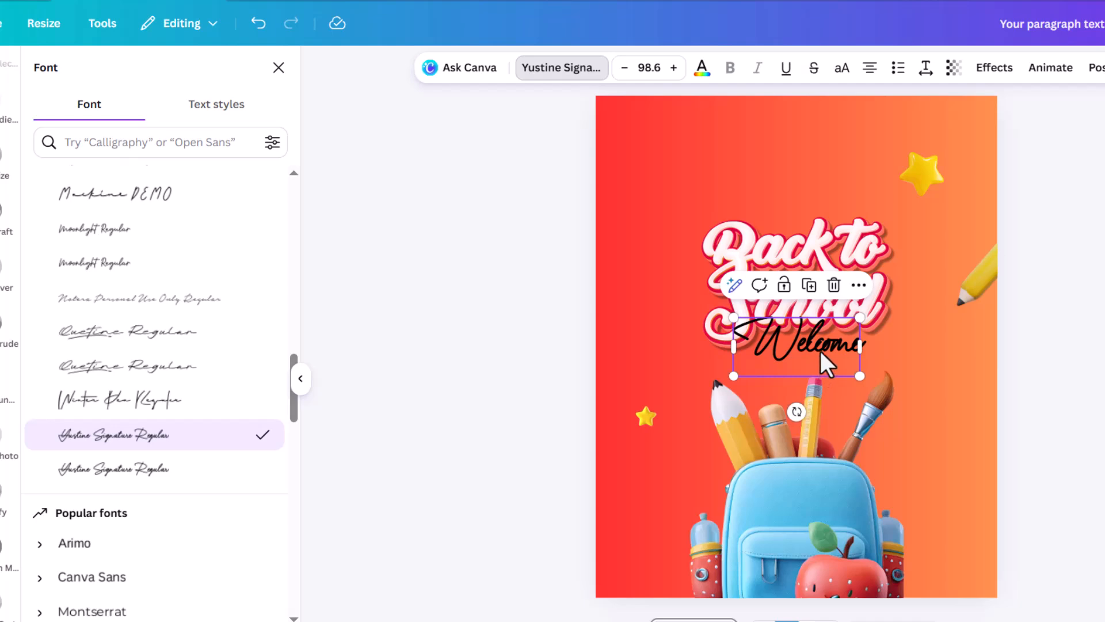
left_click_drag(820, 353, 776, 220)
Step: Set the "Welcome" letter spacing to 0, shrink the text to about size 61.2, and place it just above "Back to"
left_click(923, 70)
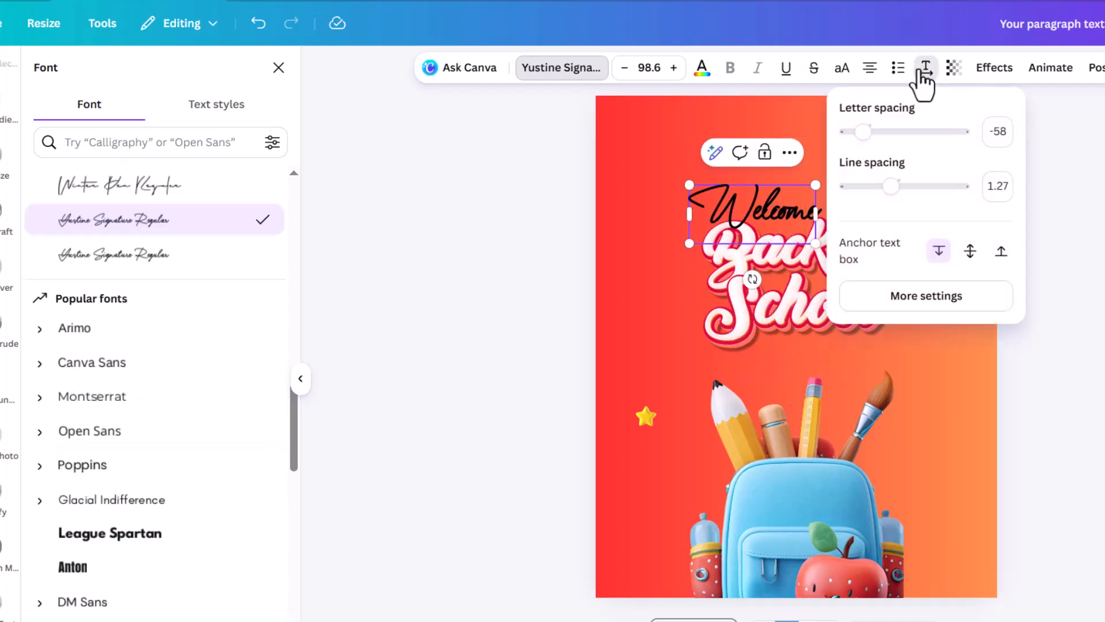
left_click_drag(865, 137, 872, 136)
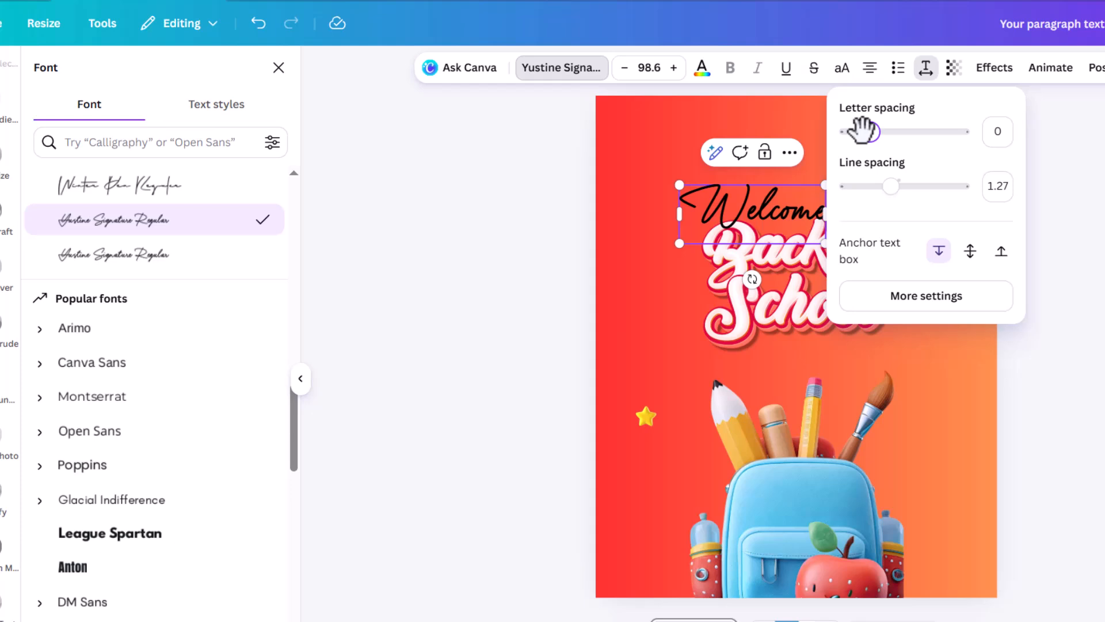
left_click(1087, 154)
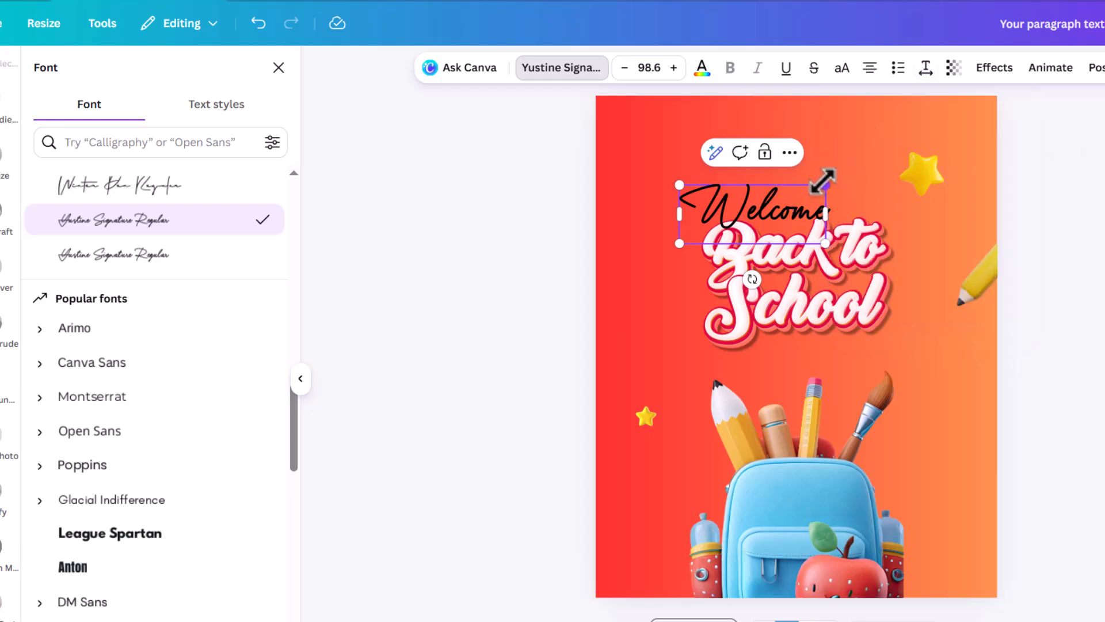
left_click_drag(821, 182, 808, 216)
left_click(921, 204)
left_click(769, 214)
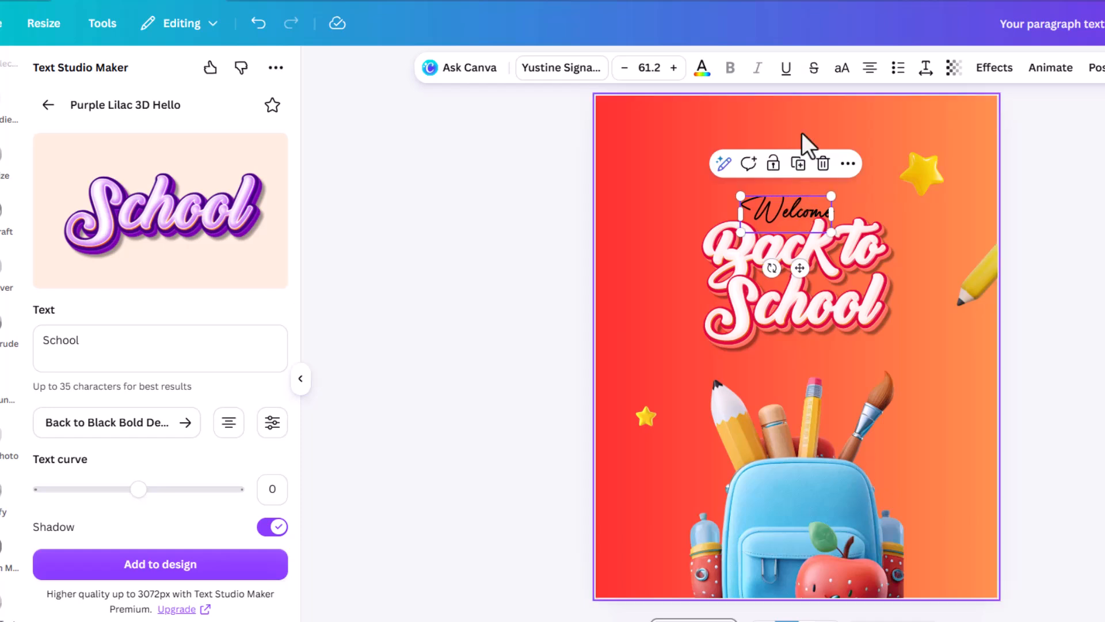
Step: Colour the "Welcome" text white and nudge it slightly upward above "Back to"
left_click(702, 68)
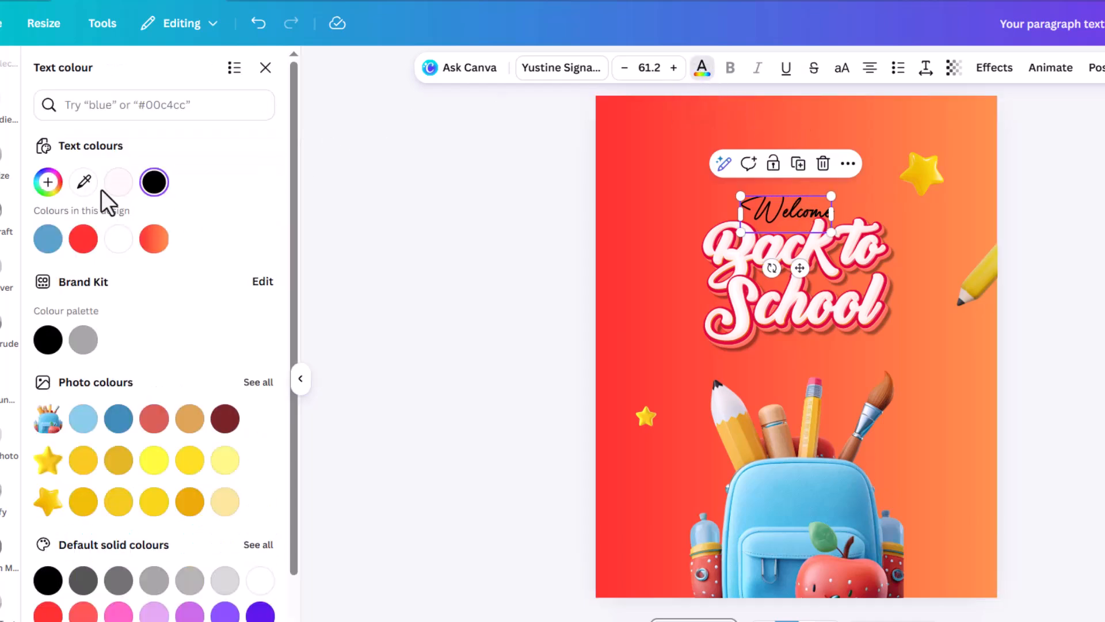
left_click(119, 238)
key("Escape")
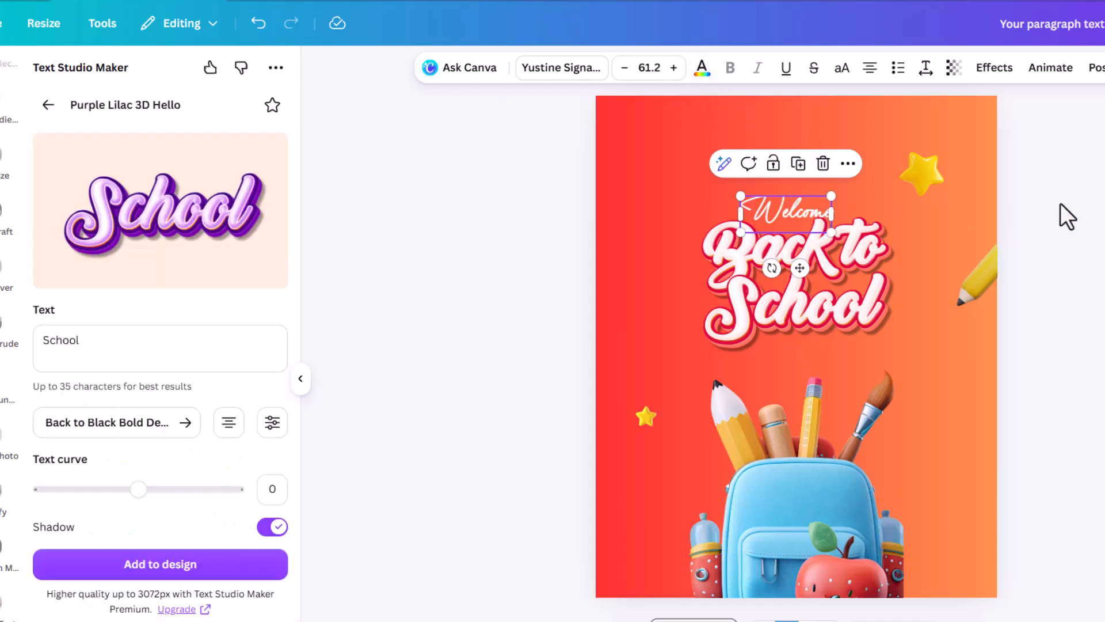
left_click_drag(815, 210, 815, 205)
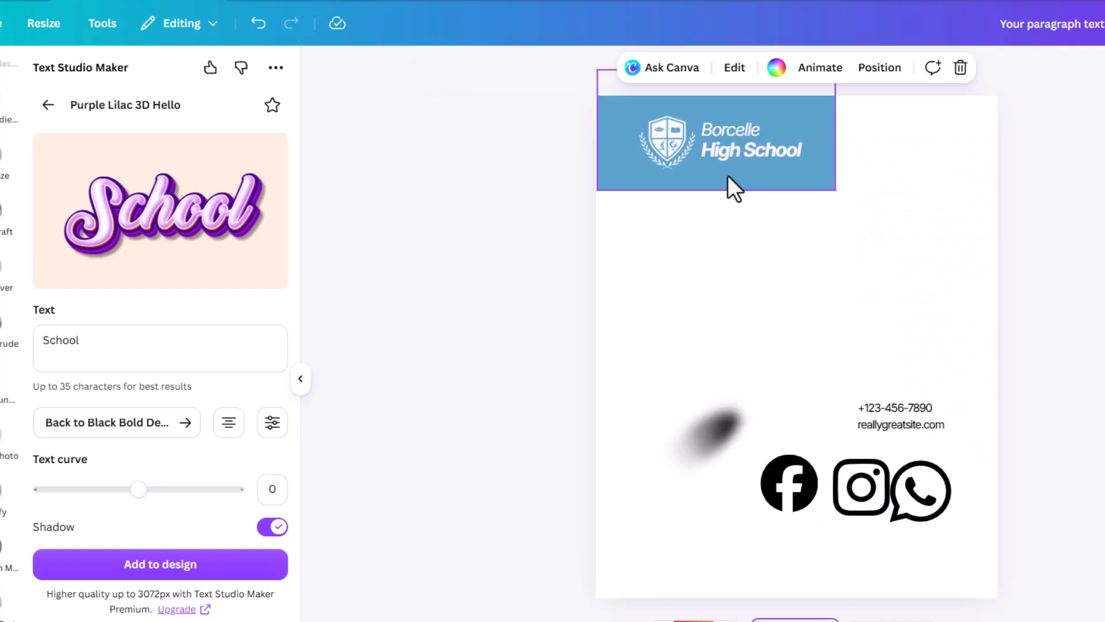
Step: Copy the Borcelle High School logo from the assets page to the poster and shrink it in the upper-left area
left_click(672, 144)
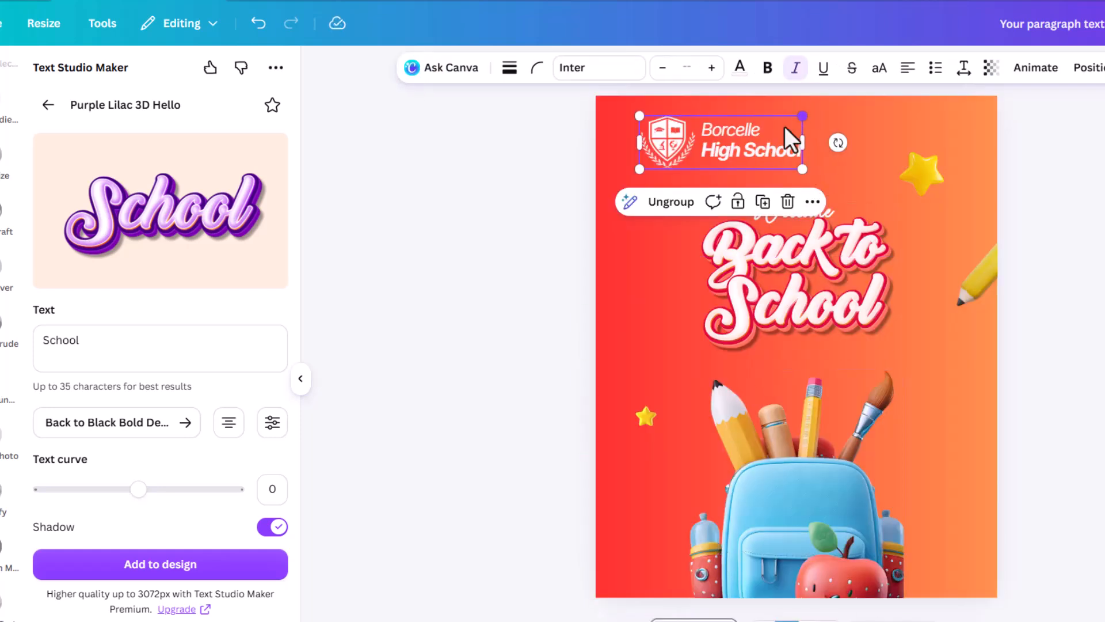
left_click_drag(803, 116, 748, 142)
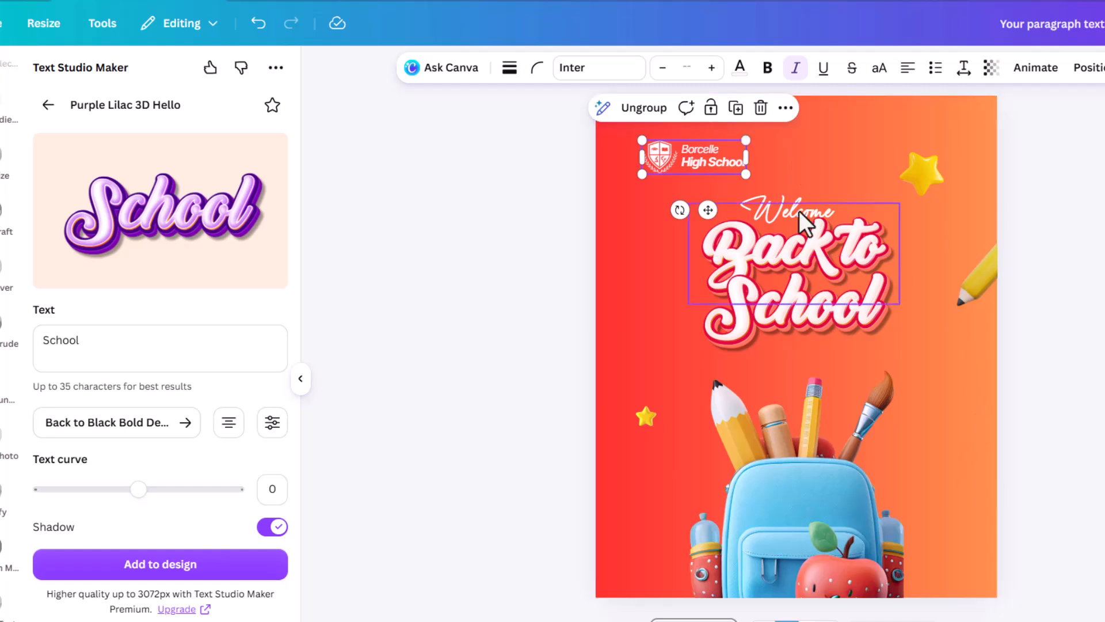
left_click(1027, 154)
Step: Add a rectangle and reshape it into a wide, thin bar centred across the lower part of the backpack
key("r")
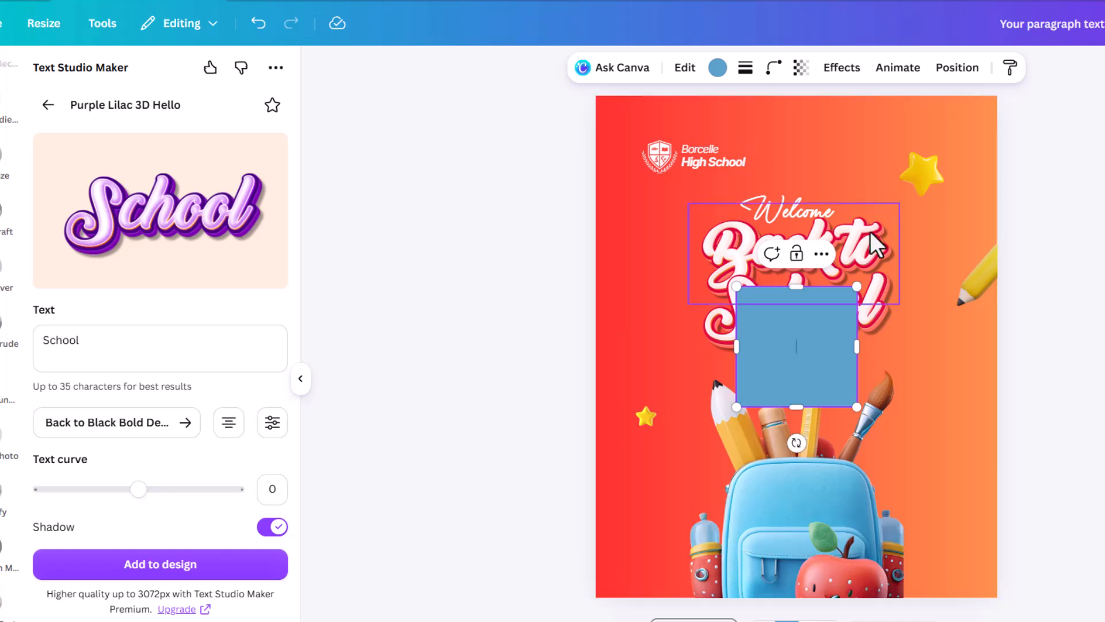
left_click_drag(796, 286, 796, 377)
left_click_drag(861, 390, 895, 544)
left_click_drag(799, 522, 809, 517)
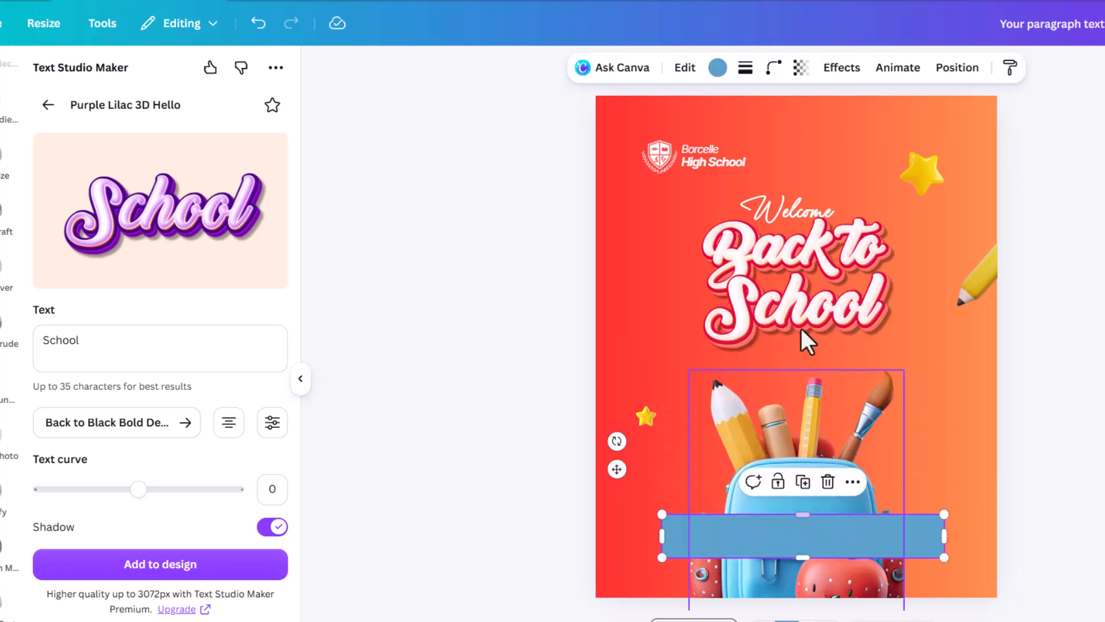
Step: Round the bar's corners to 22 and fill it with the black-to-grey default gradient
left_click(774, 68)
left_click_drag(699, 131, 709, 134)
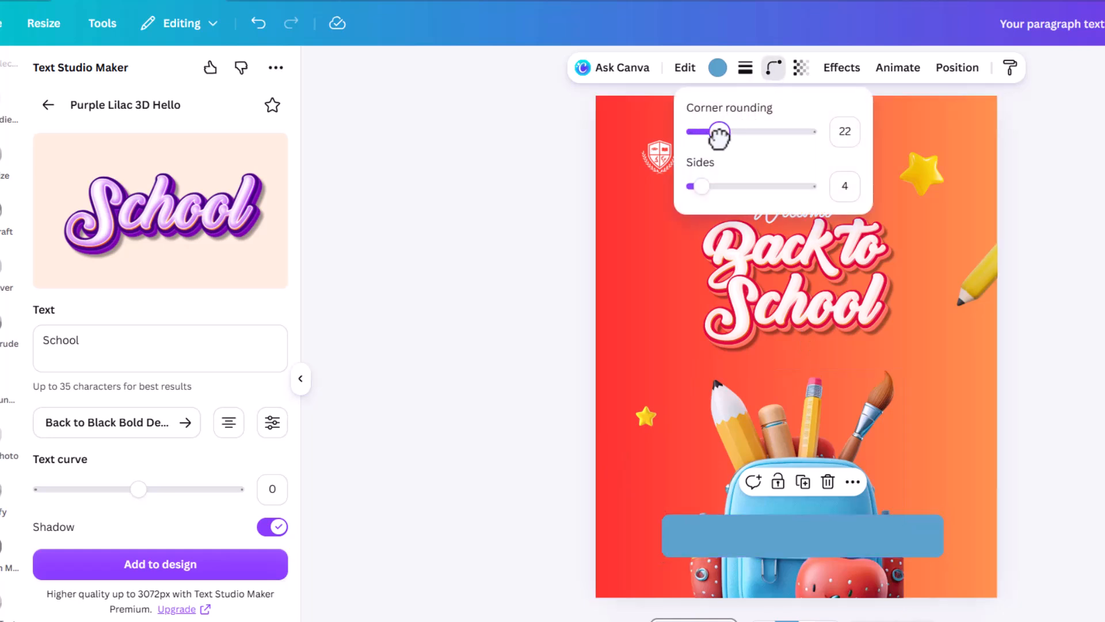
left_click_drag(719, 134, 719, 132)
left_click(717, 67)
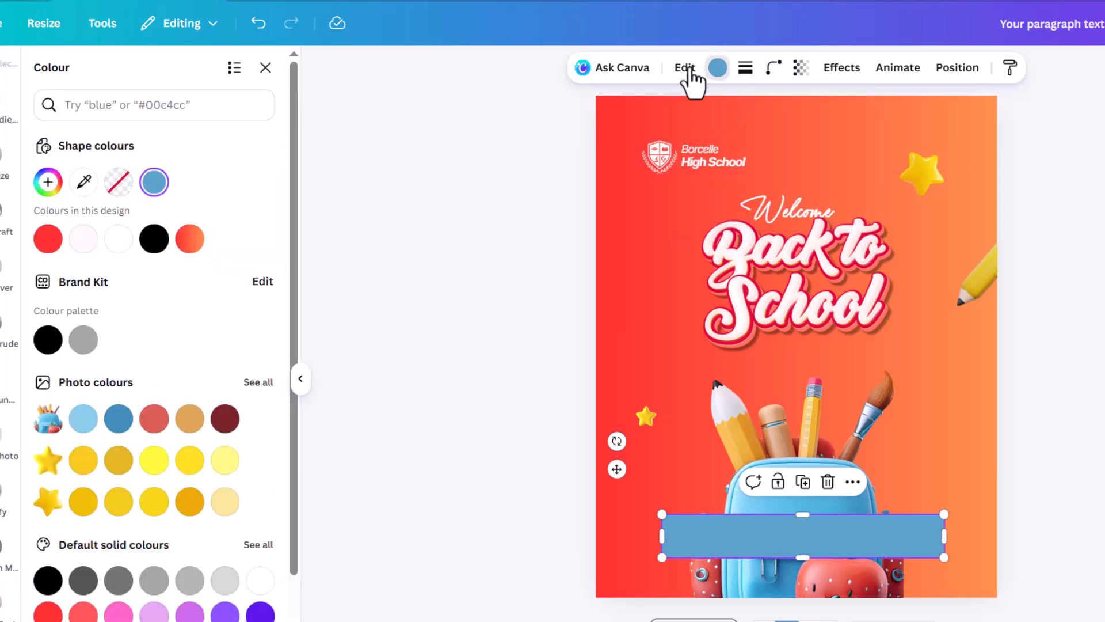
scroll(199, 340, "down", 3)
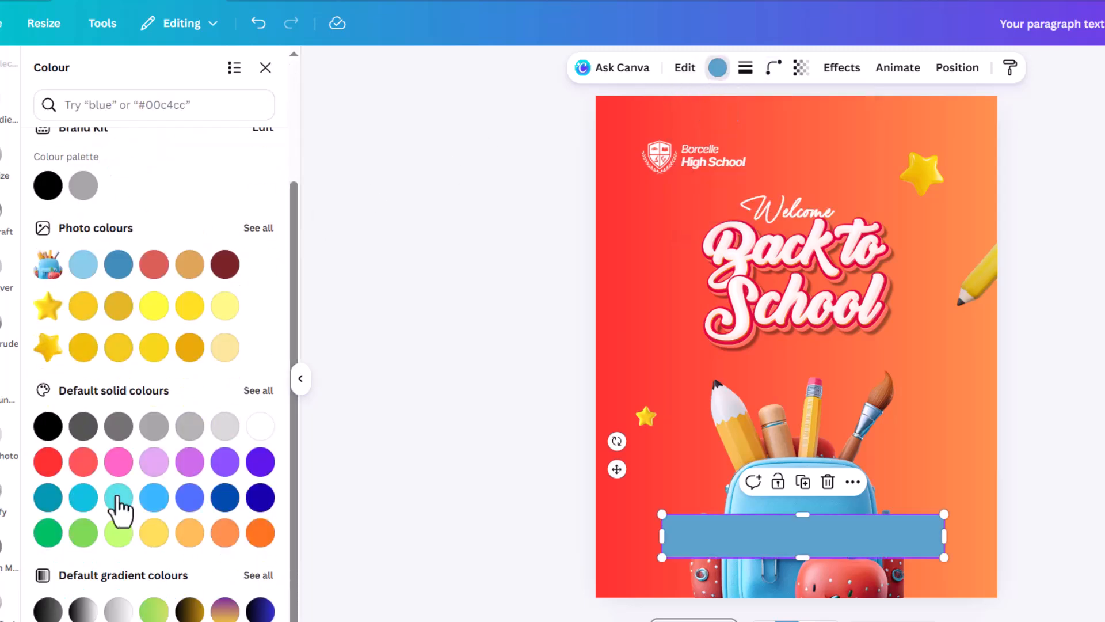
left_click(48, 611)
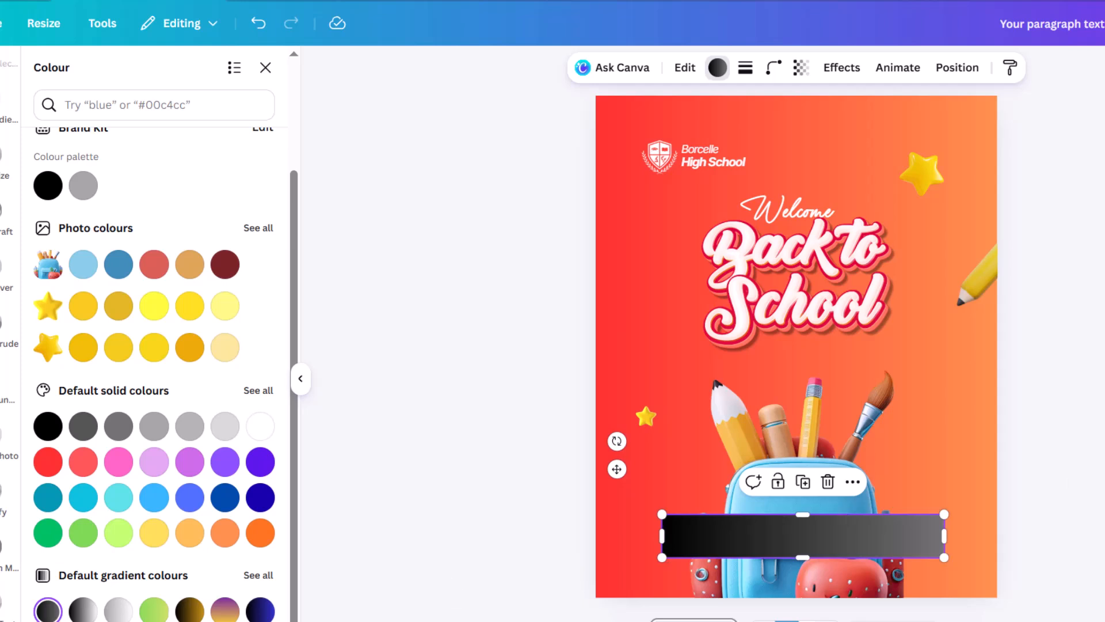
Step: Copy the Facebook, Instagram and WhatsApp icons from the assets page onto the poster page
left_click(794, 620)
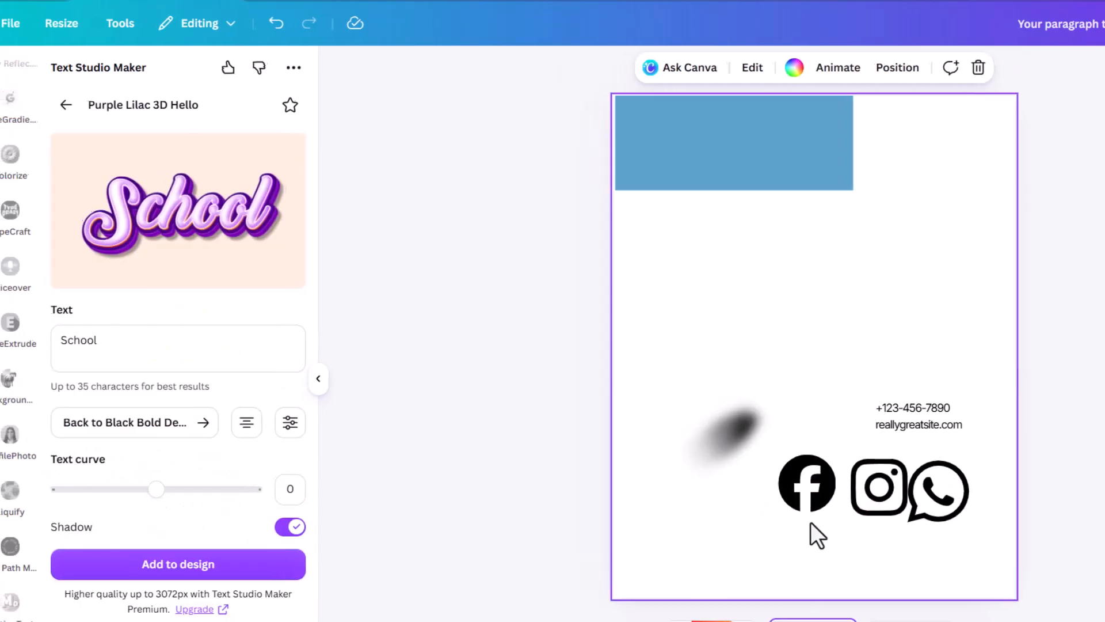
scroll(11, 141, "up", 5)
scroll(32, 138, "up", 6)
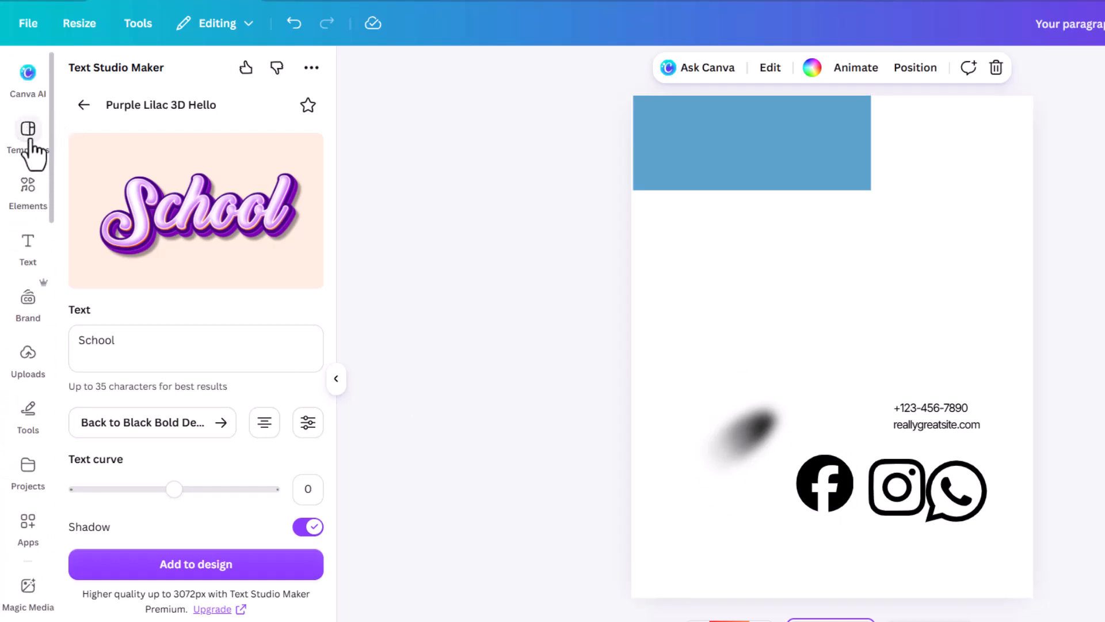
left_click(826, 510)
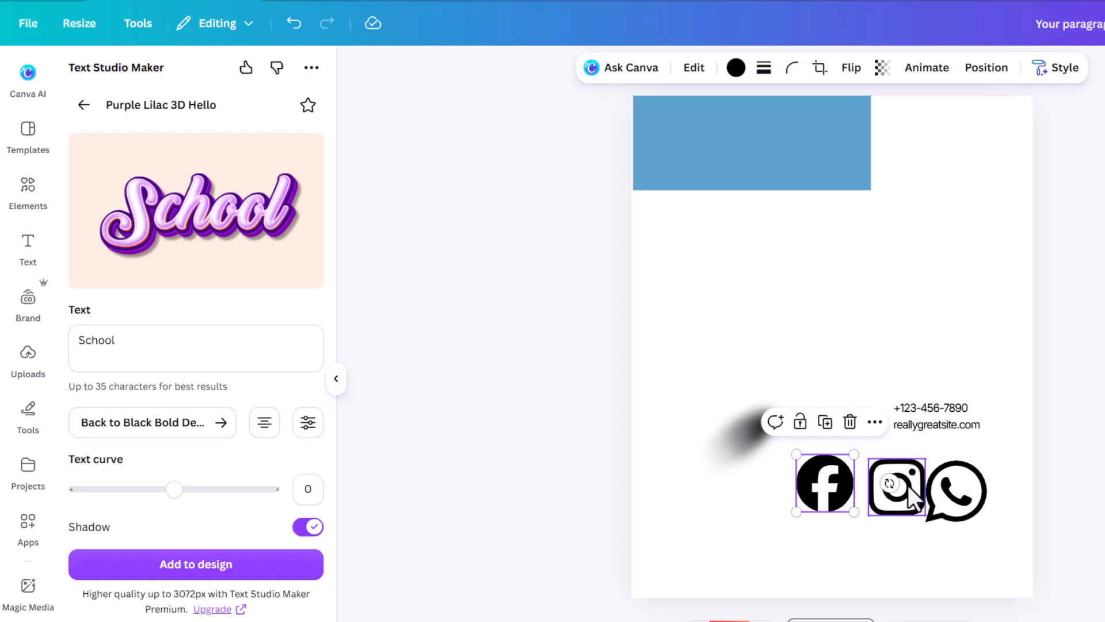
left_click(892, 486, "shift")
left_click(954, 506, "shift")
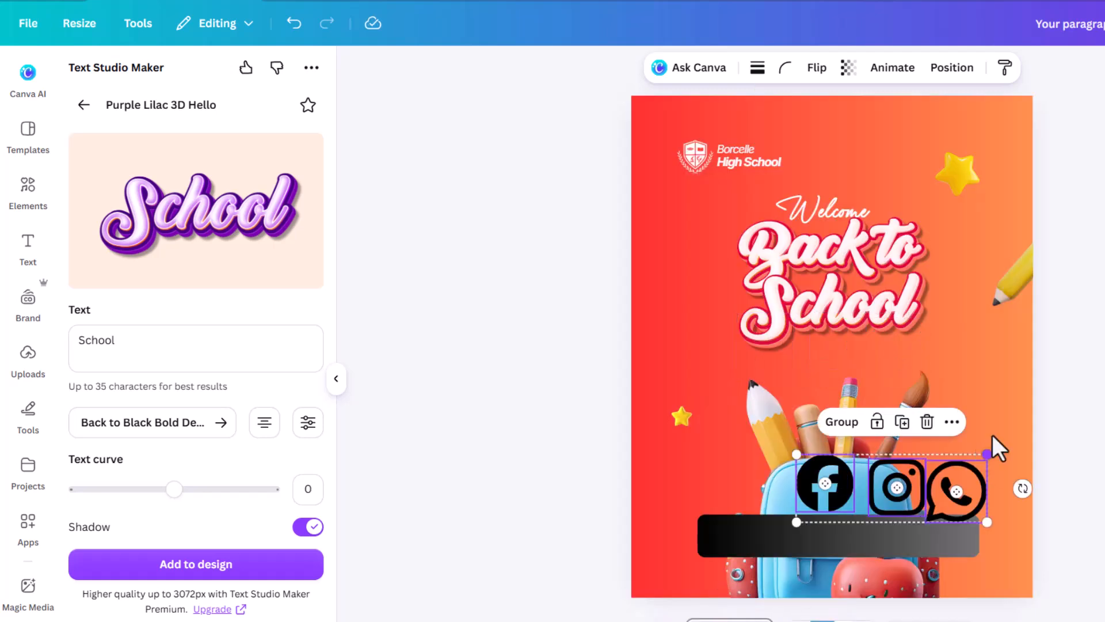
key("Escape")
Step: Recolour the Facebook, Instagram and WhatsApp icons white
left_click(824, 498)
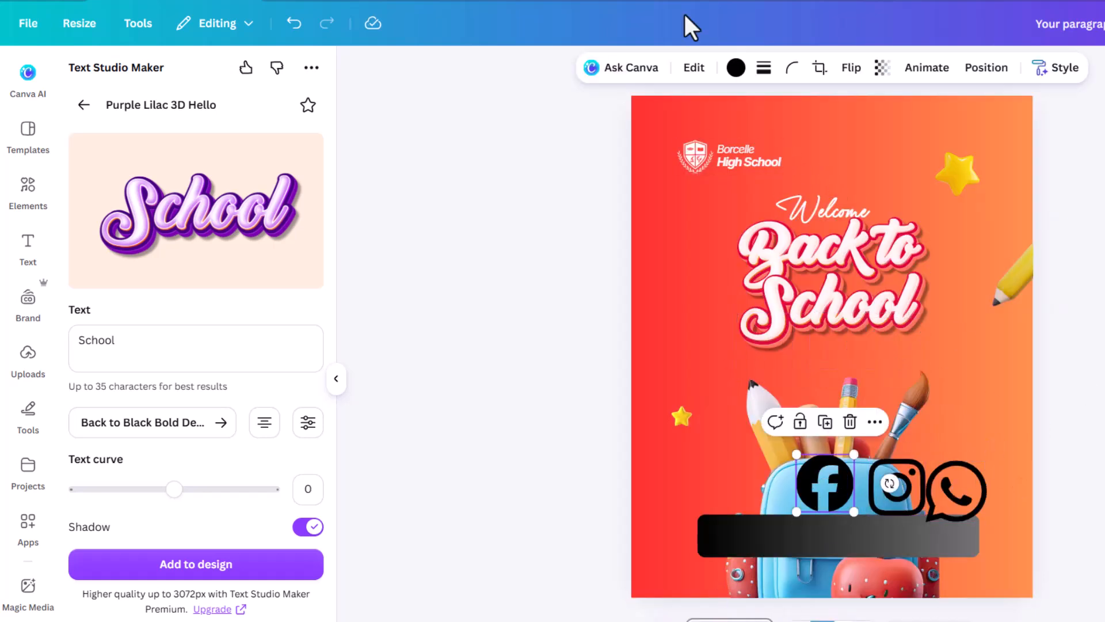
left_click(736, 67)
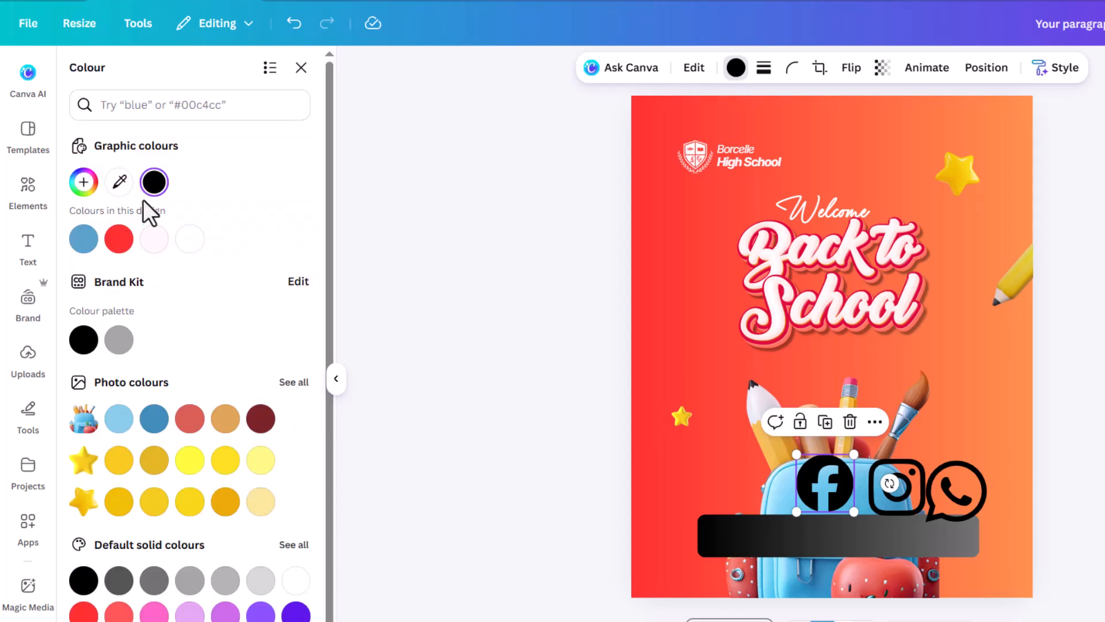
left_click(189, 239)
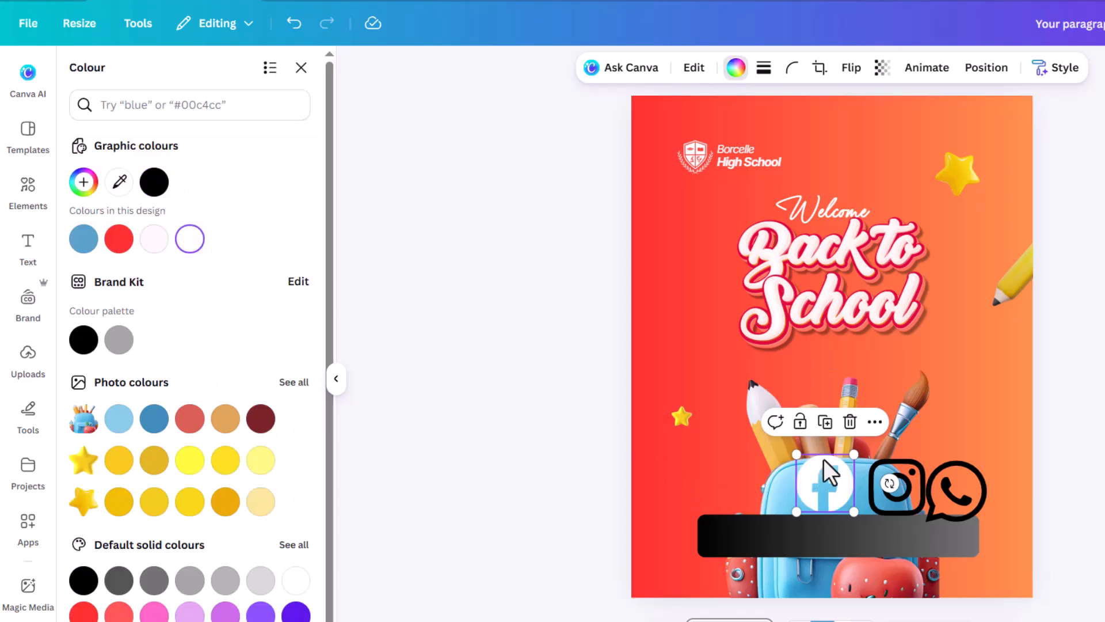
left_click(889, 482)
left_click(189, 239)
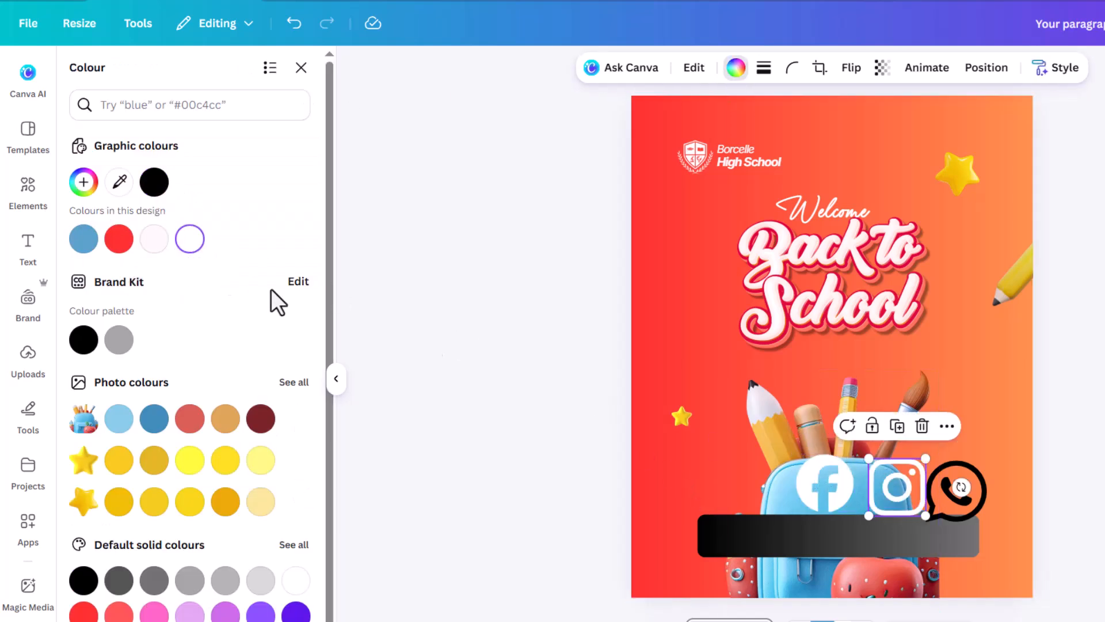
left_click(940, 506)
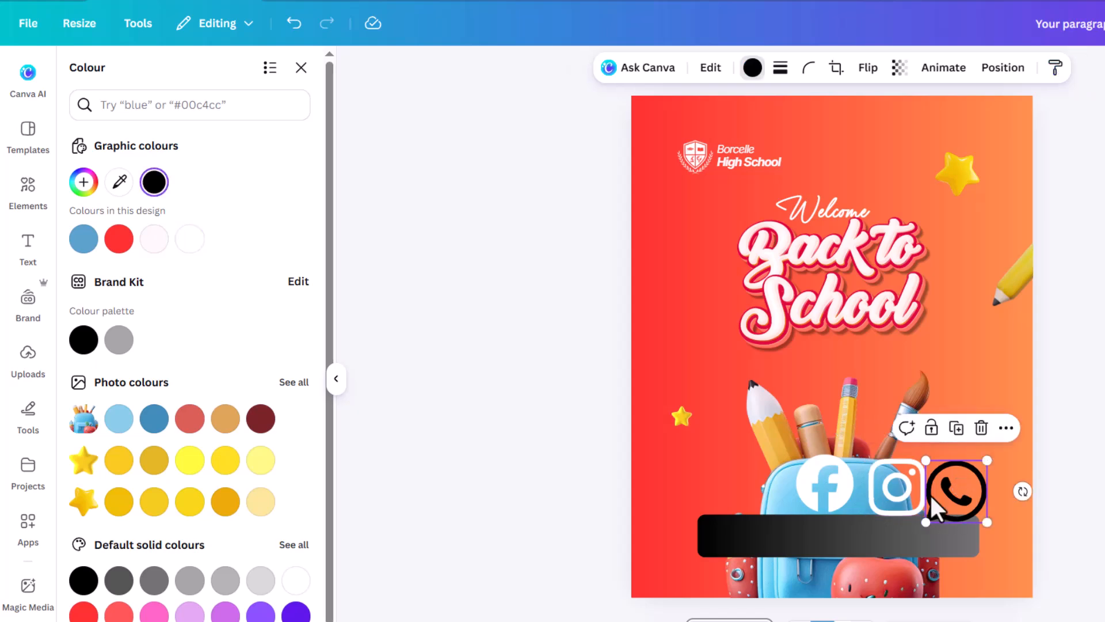
left_click(201, 247)
Step: Shrink the Facebook and Instagram icons together and place them at the left end of the dark bar
scroll(1007, 495, "up", 5)
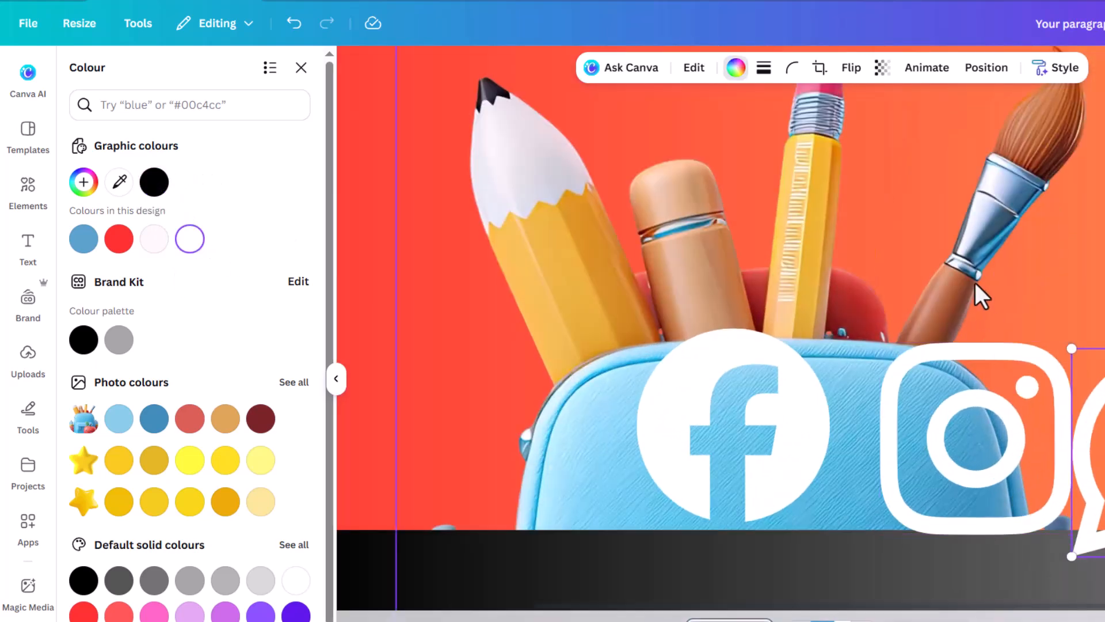
scroll(1075, 289, "down", 3)
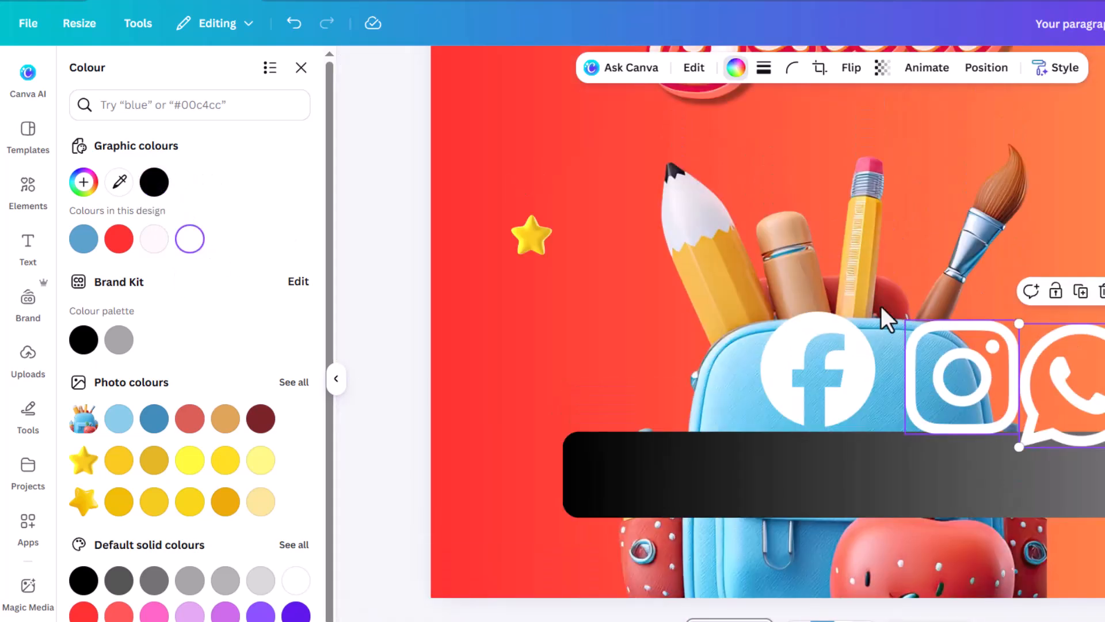
left_click(851, 353)
left_click(973, 357, "shift")
left_click_drag(1019, 311, 913, 361)
left_click_drag(881, 397, 736, 465)
left_click(856, 472)
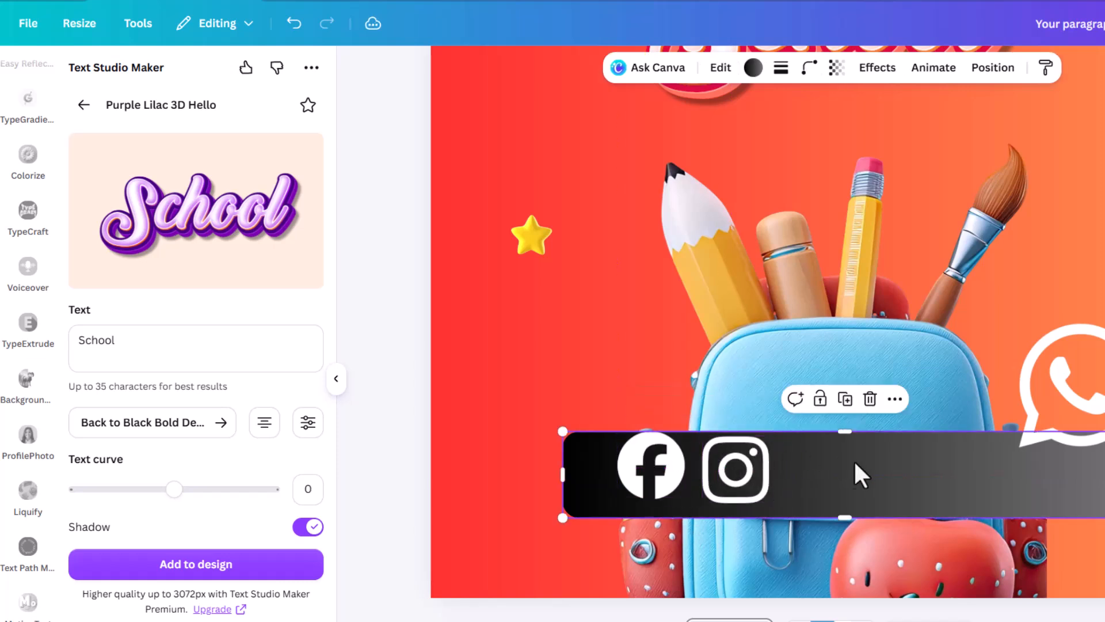
Step: Shrink the Facebook and Instagram icons further, and shrink the WhatsApp icon onto the right end of the dark bar
left_click(635, 473)
left_click_drag(769, 431, 662, 473)
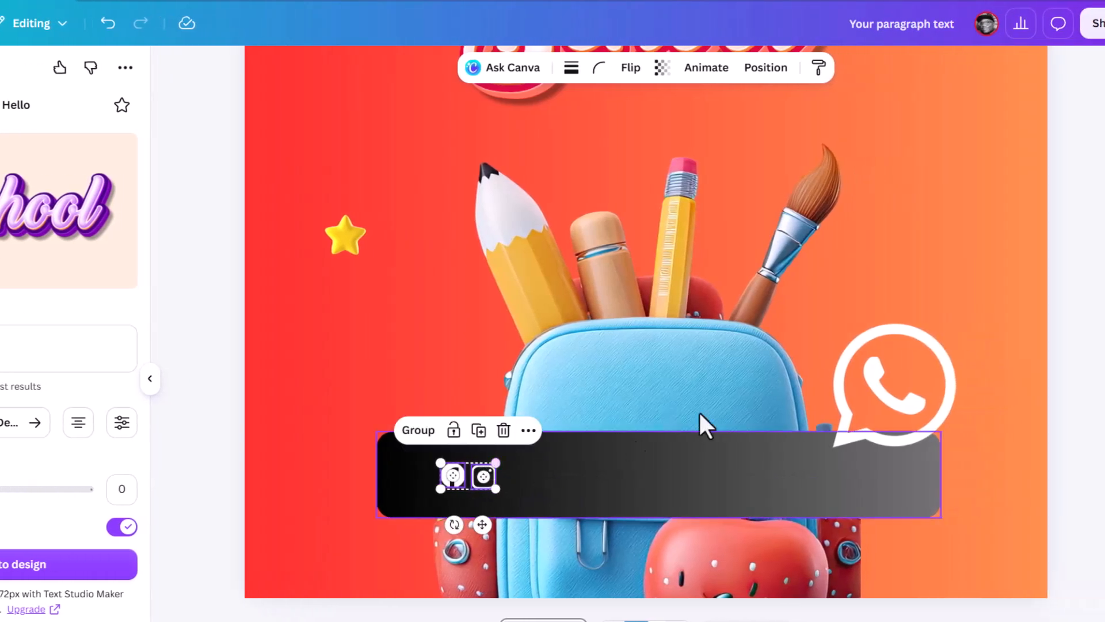
left_click(706, 426)
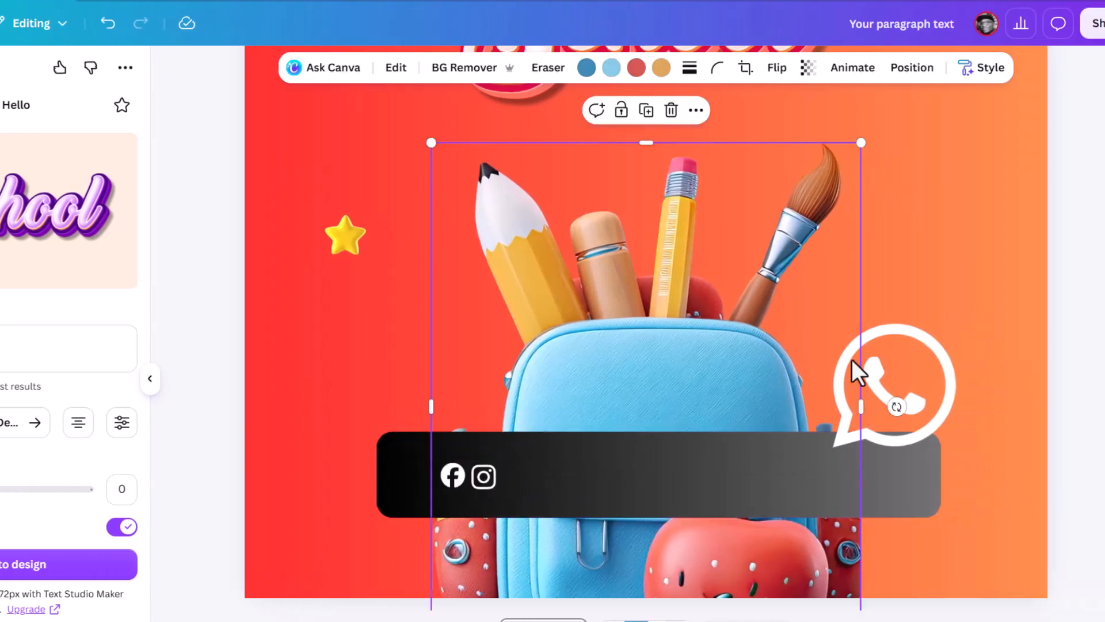
left_click(840, 378)
left_click_drag(955, 322, 848, 391)
left_click_drag(834, 481, 806, 476)
Step: Duplicate the script "Welcome" text and place the copy directly above the original
scroll(739, 261, "up", 2)
scroll(739, 260, "up", 6)
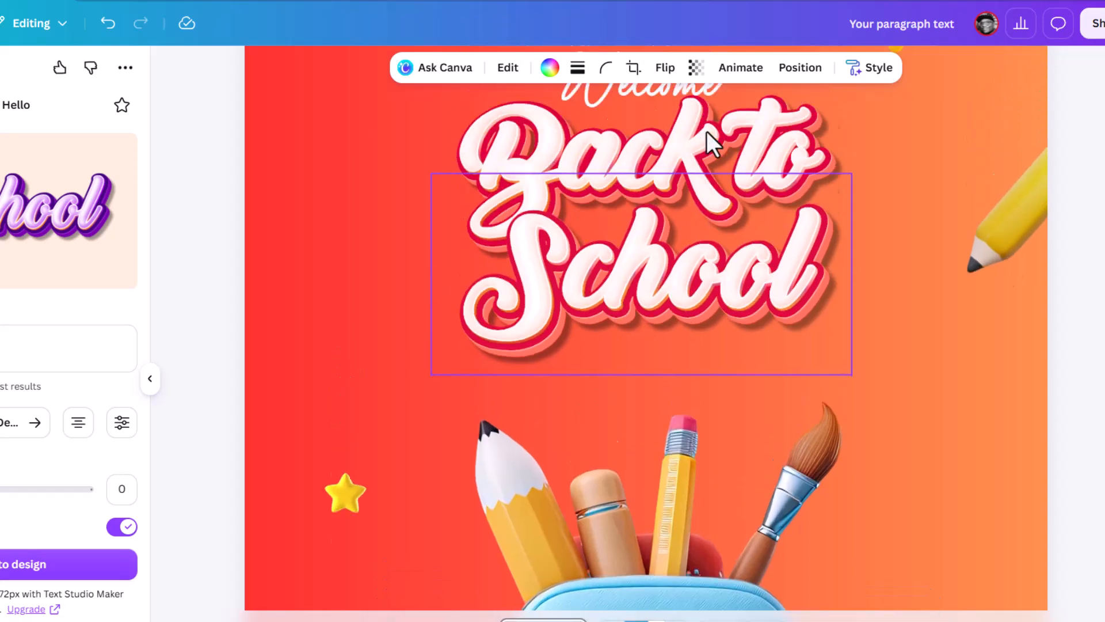
left_click(654, 325)
left_click_drag(655, 321, 657, 241)
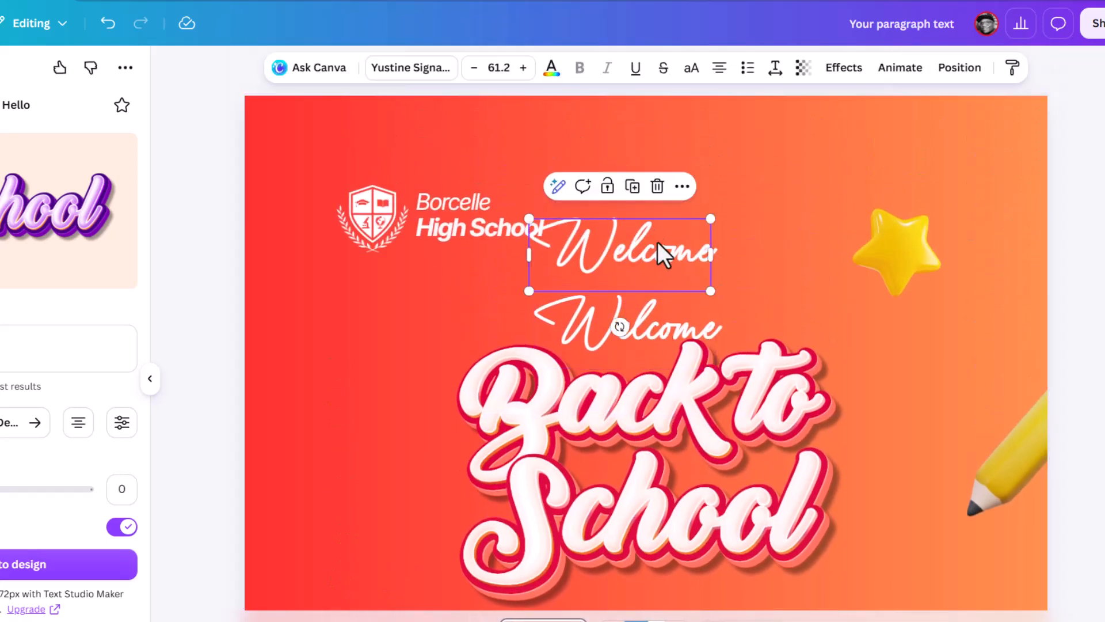
Step: Check the font of the school logo's text and set the upper "Welcome" copy to Inter
left_click(411, 69)
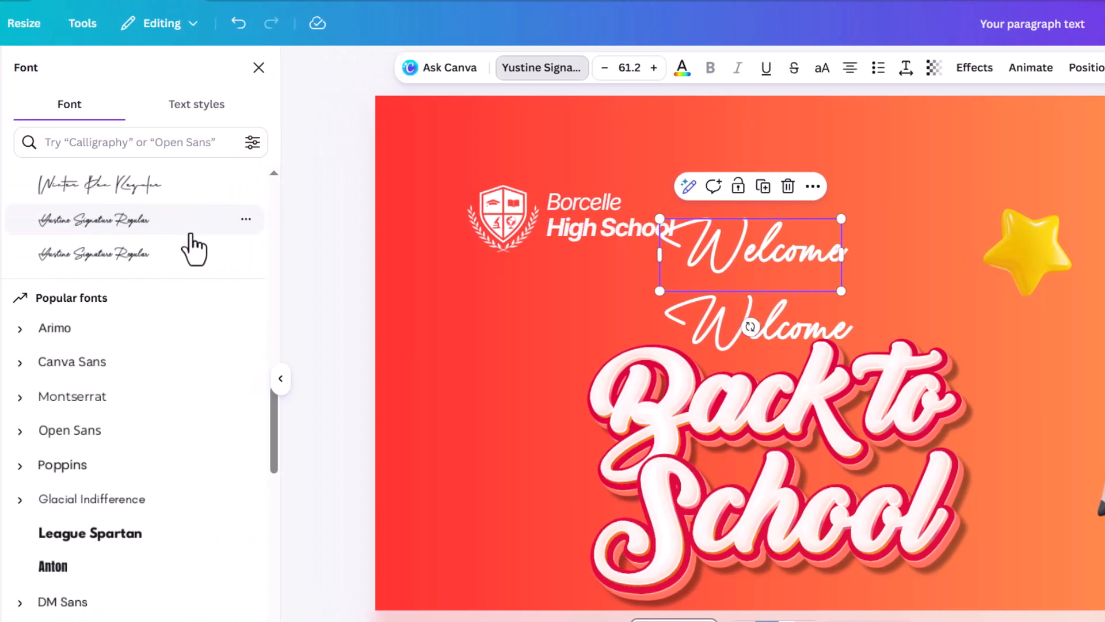
left_click(609, 206)
left_click(609, 206)
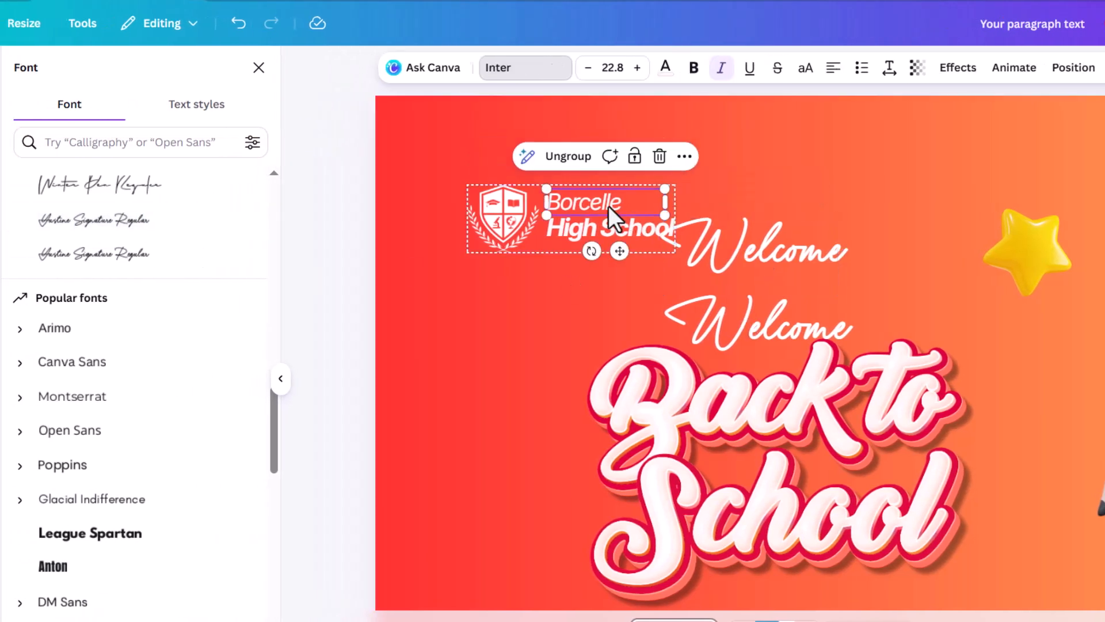
left_click(751, 239)
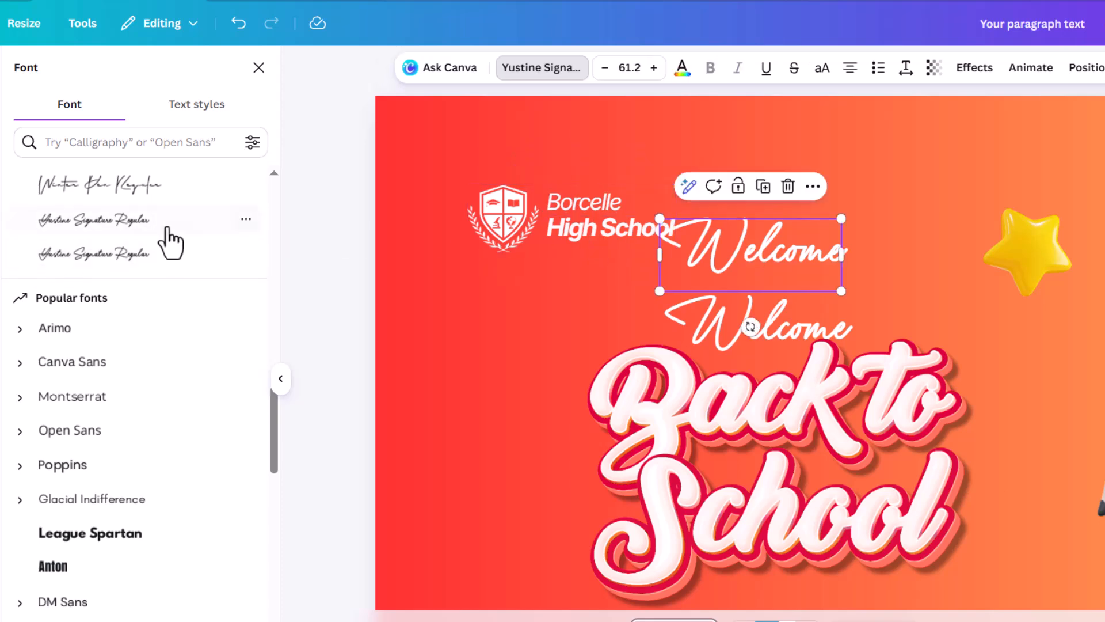
scroll(165, 266, "up", 5)
scroll(165, 278, "up", 10)
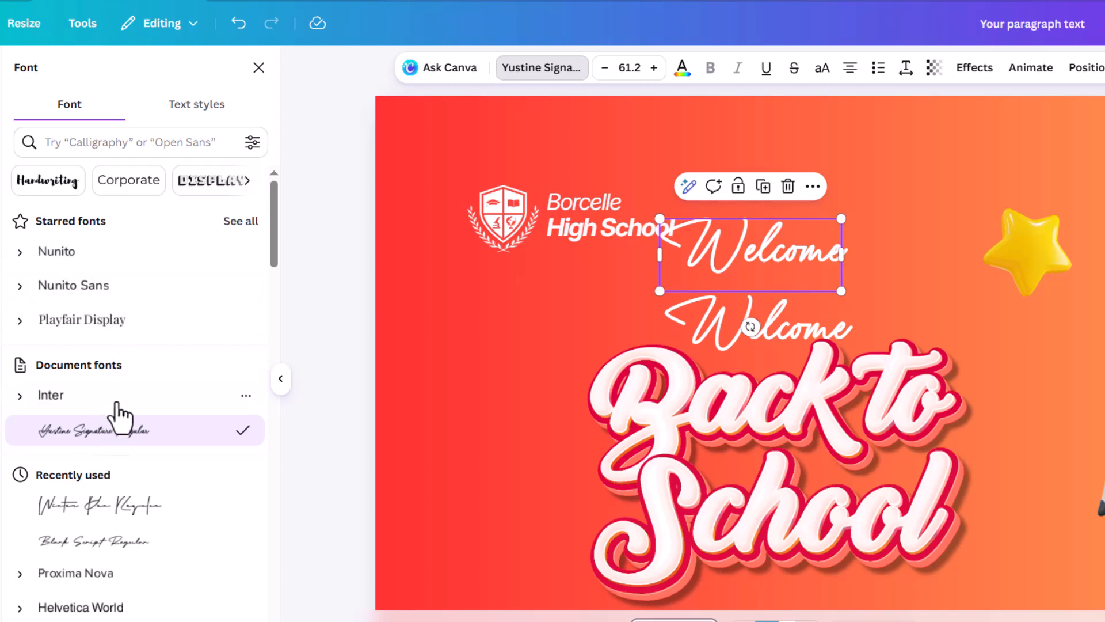
left_click(116, 396)
Step: Move the Inter "Welcome" text onto the dark bar beside the Instagram icon and shrink it to size 28.9
scroll(836, 239, "down", 2)
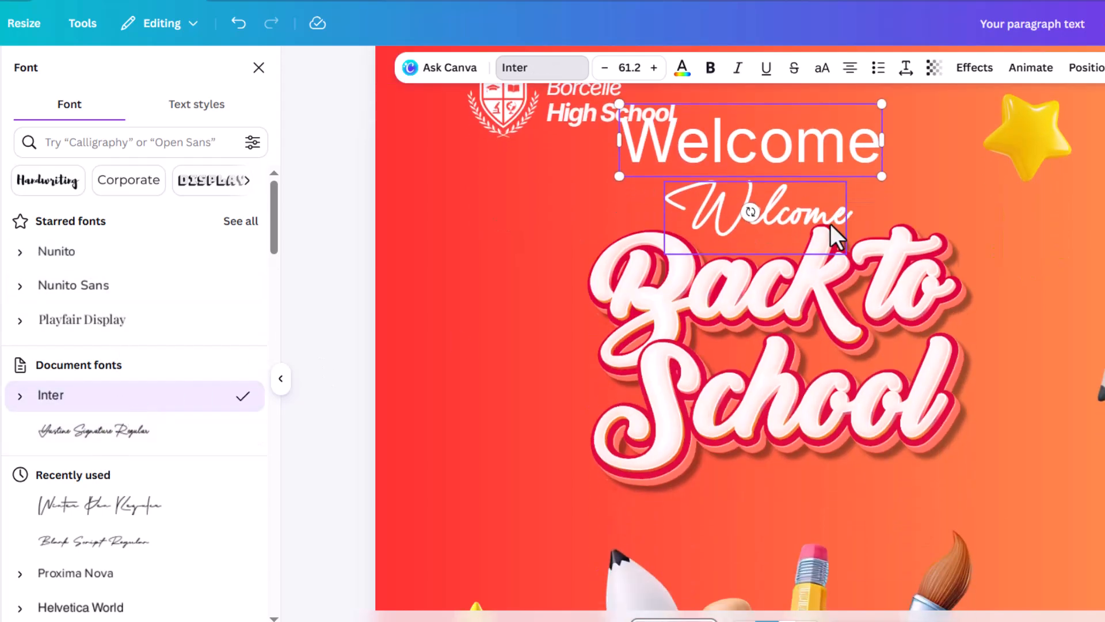
left_click_drag(814, 126, 846, 550)
scroll(840, 351, "down", 3)
scroll(847, 360, "down", 3)
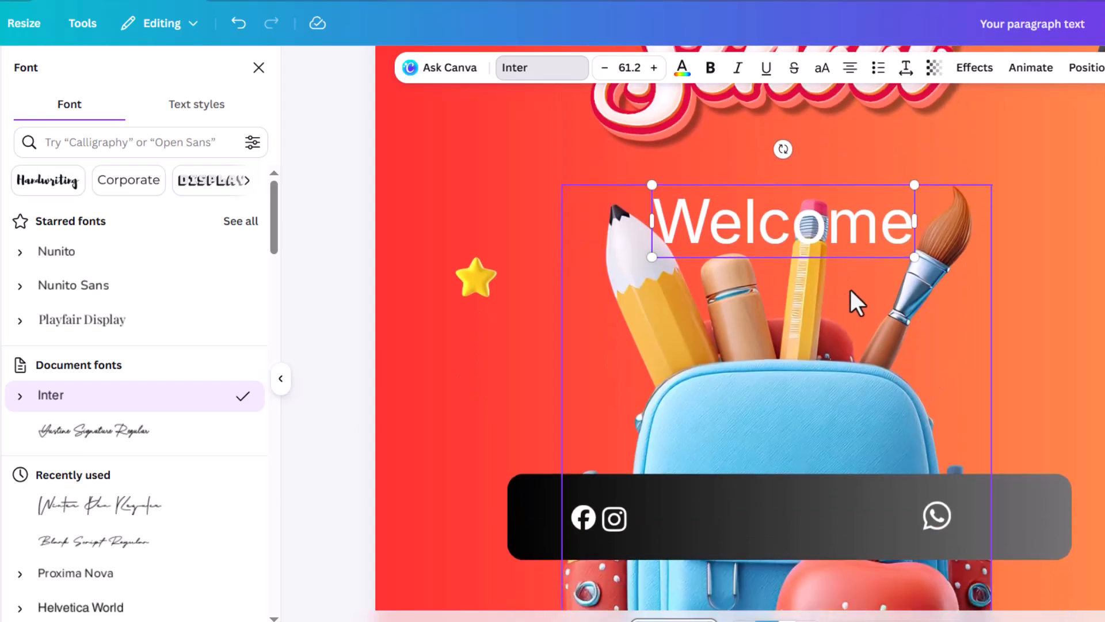
left_click_drag(851, 226, 784, 502)
scroll(699, 544, "up", 5)
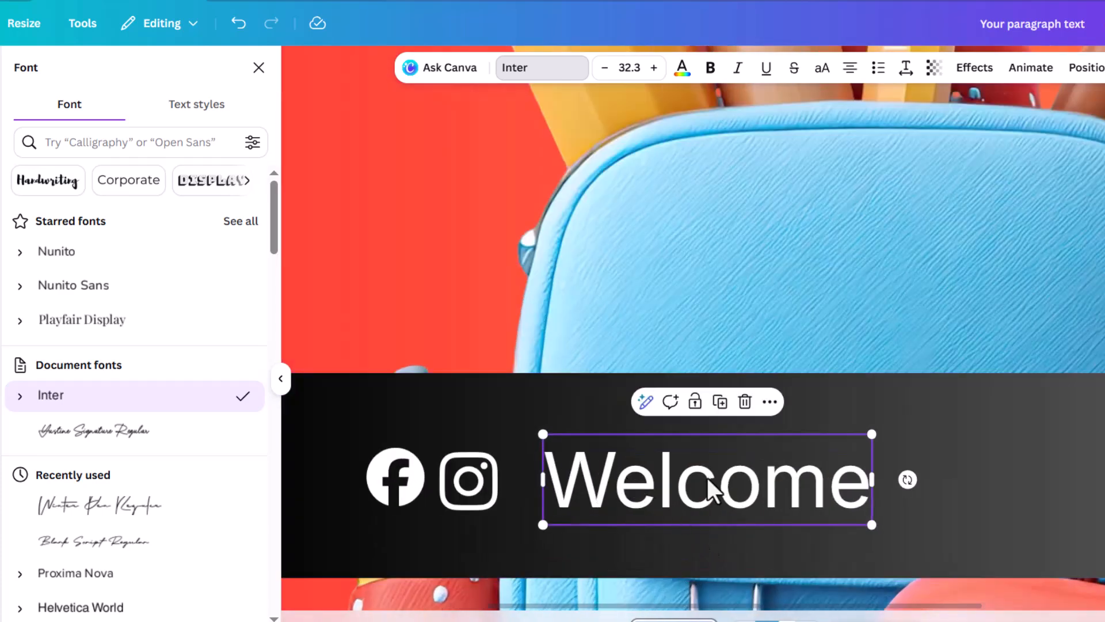
left_click_drag(872, 434, 835, 444)
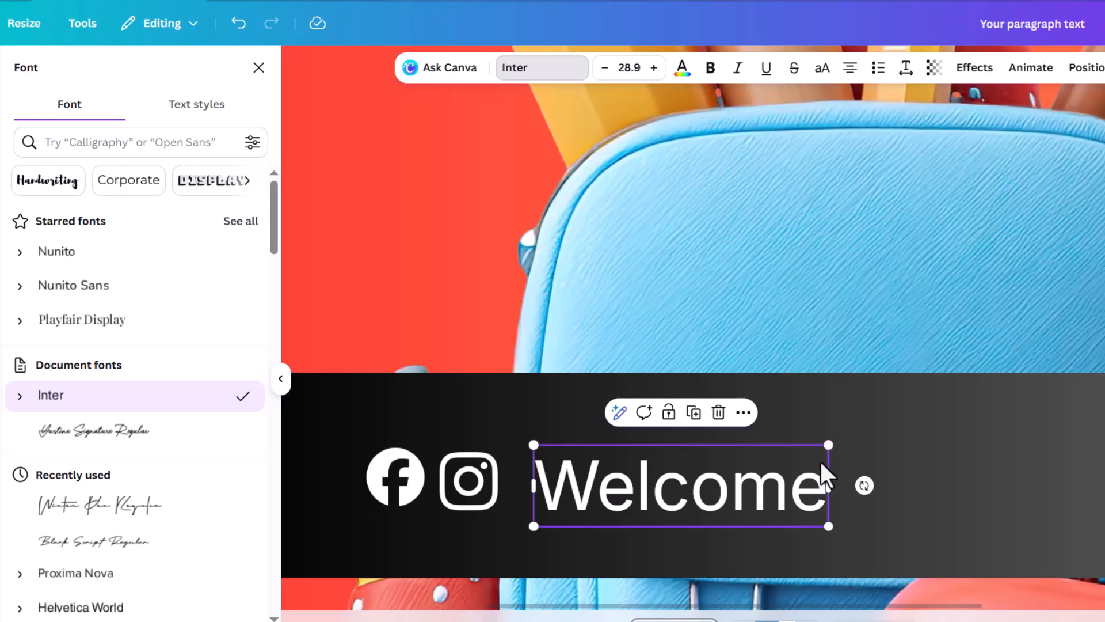
left_click_drag(611, 507, 645, 487)
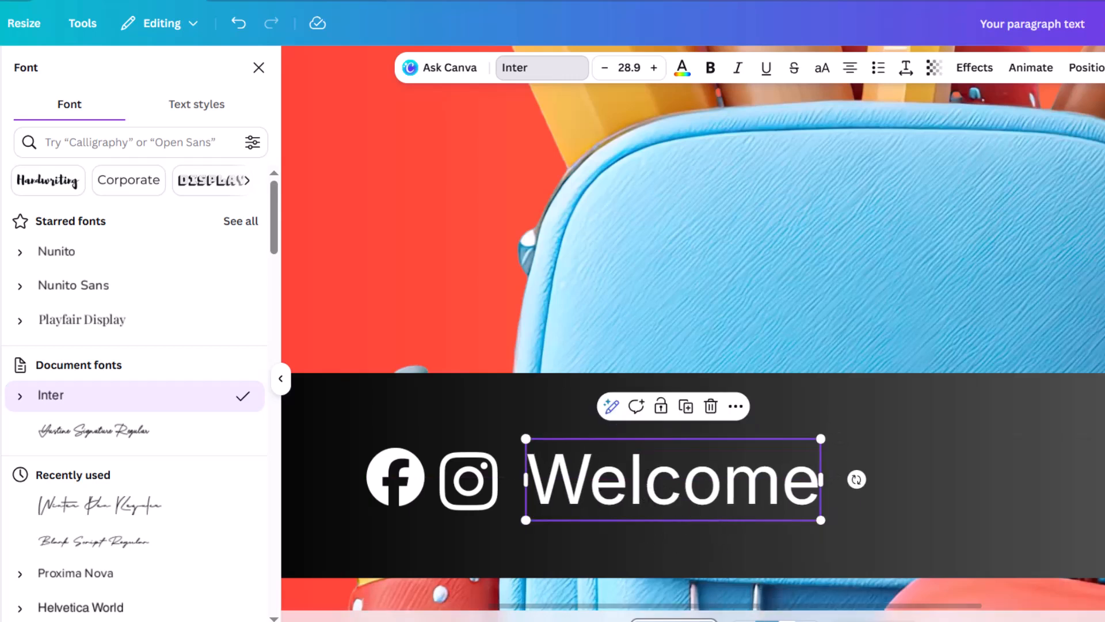
Step: Move the phone number and website texts from page 2 onto the dark bar on page 1
left_click(776, 618)
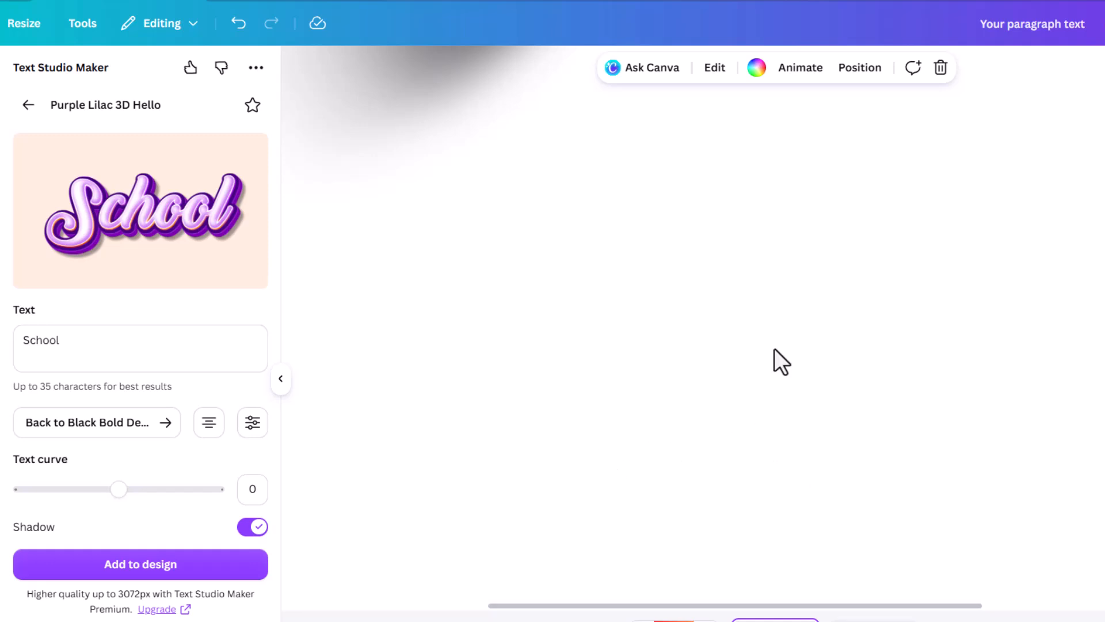
scroll(771, 337, "down", 3)
scroll(716, 357, "down", 5)
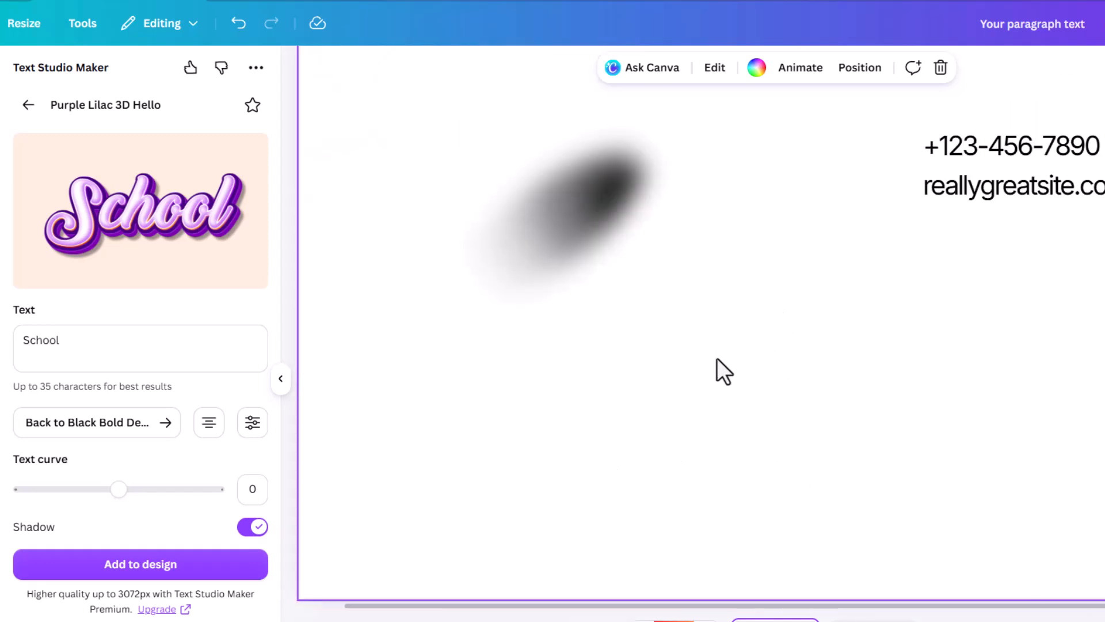
left_click(849, 301)
left_click(858, 318, "shift")
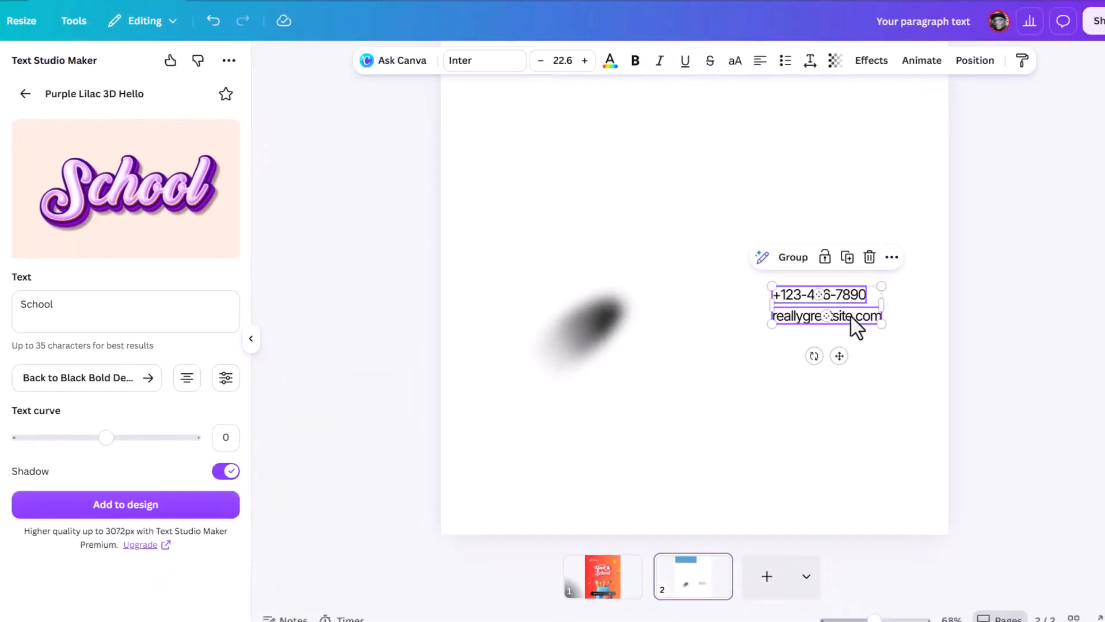
left_click_drag(863, 303, 624, 582)
left_click_drag(863, 305, 743, 458)
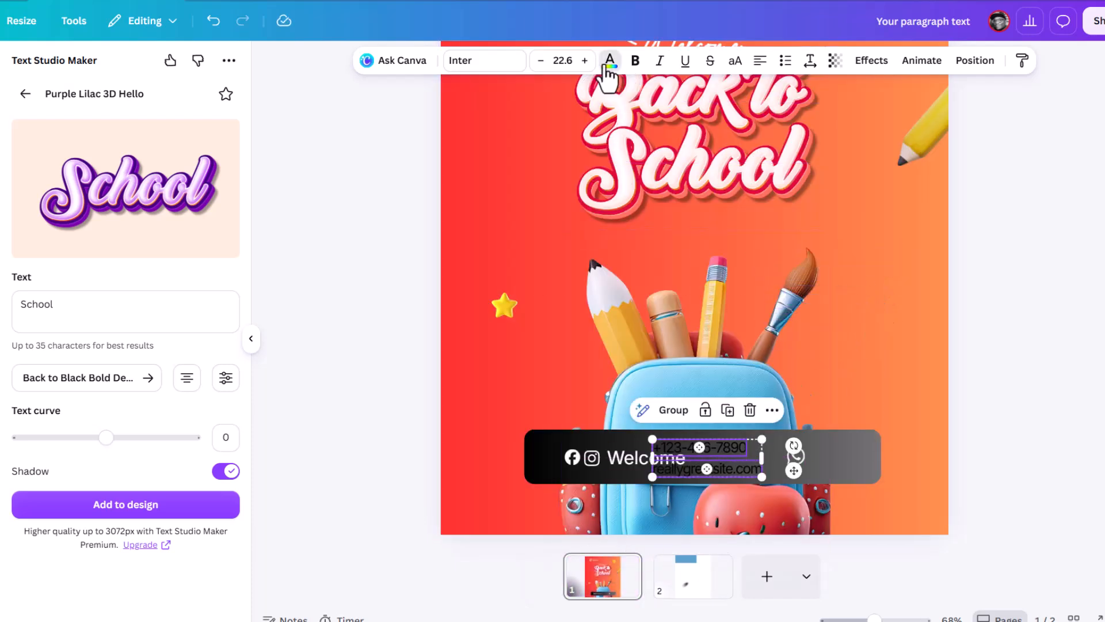
Step: Recolour the phone number and website texts white (#ffffff)
left_click(605, 65)
left_click(119, 163)
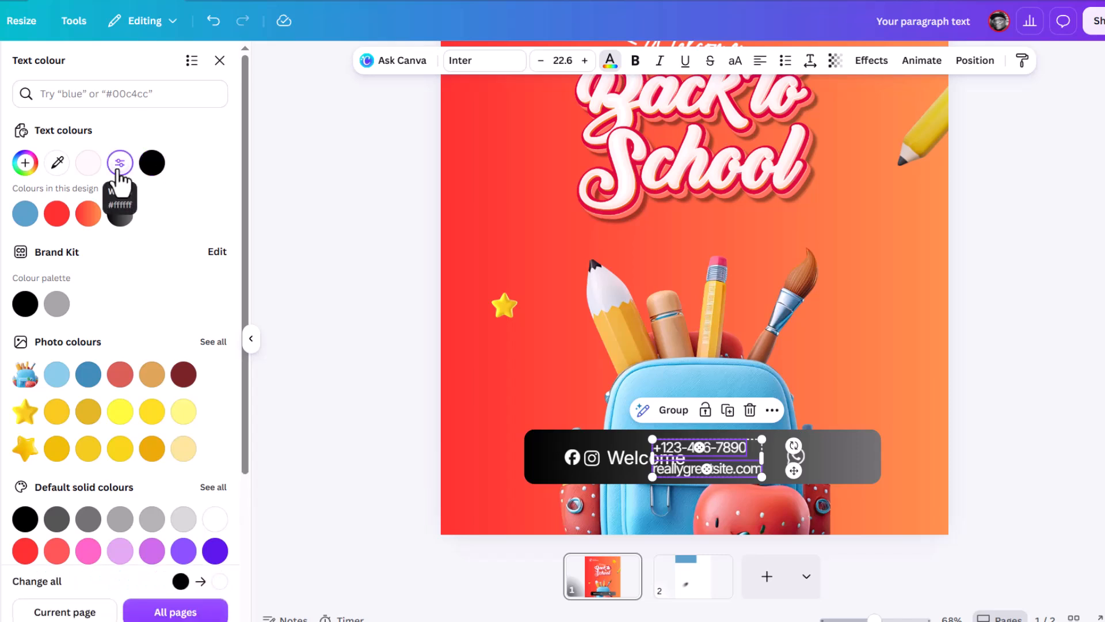
left_click(1058, 413)
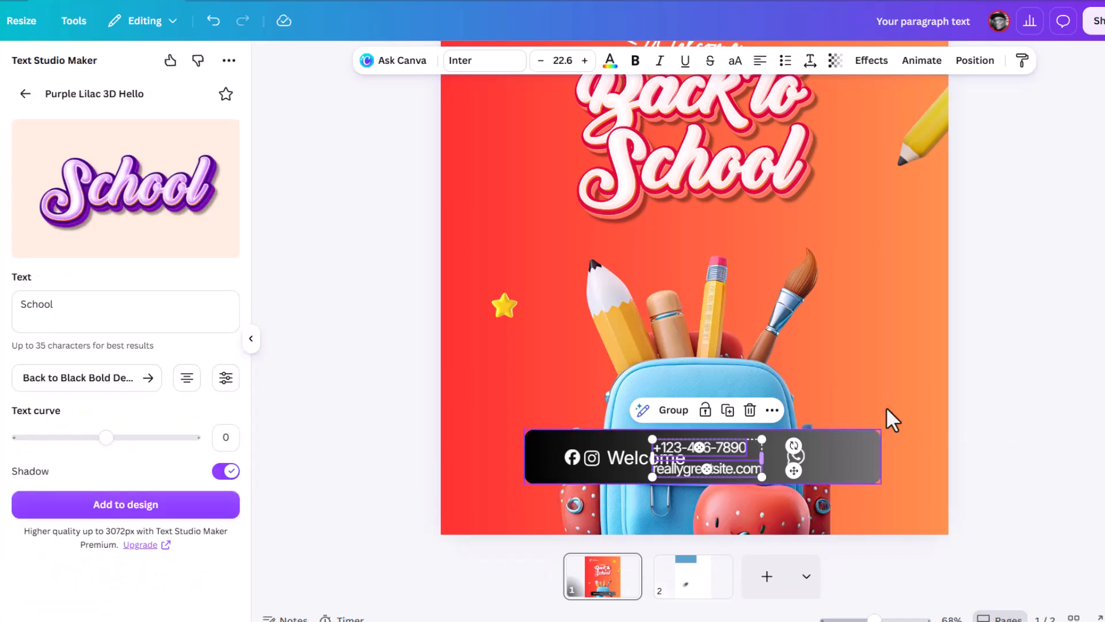
left_click(906, 407)
Step: Delete the "Welcome" text from the bar and move the phone number to the bar's right end
double_click(698, 447)
scroll(710, 507, "up", 5)
left_click(490, 381)
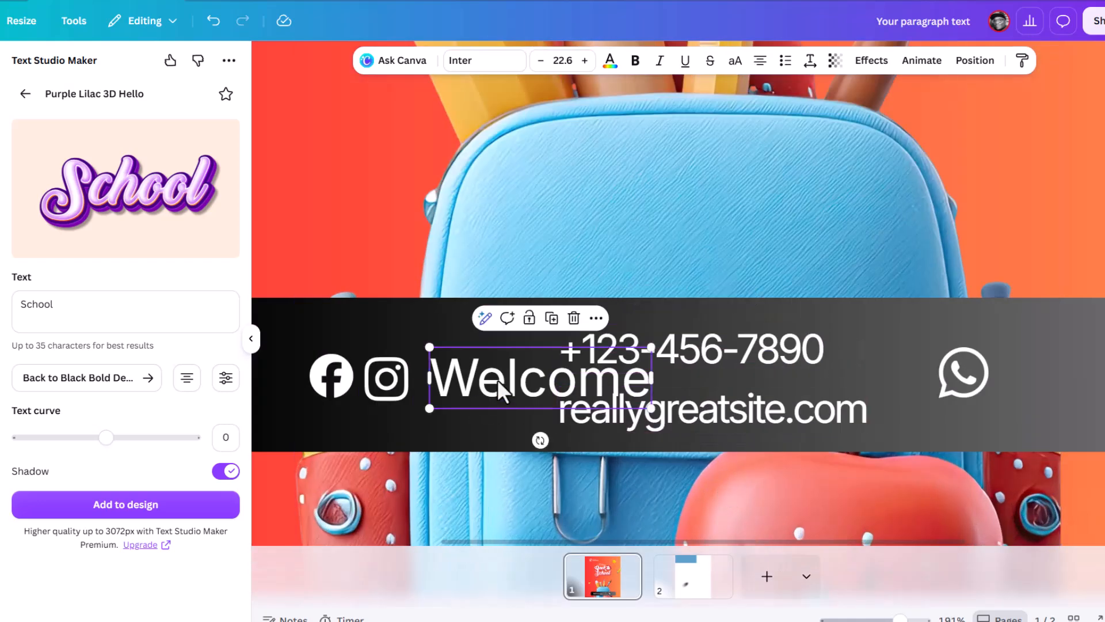
left_click(574, 318)
left_click_drag(744, 344, 608, 377)
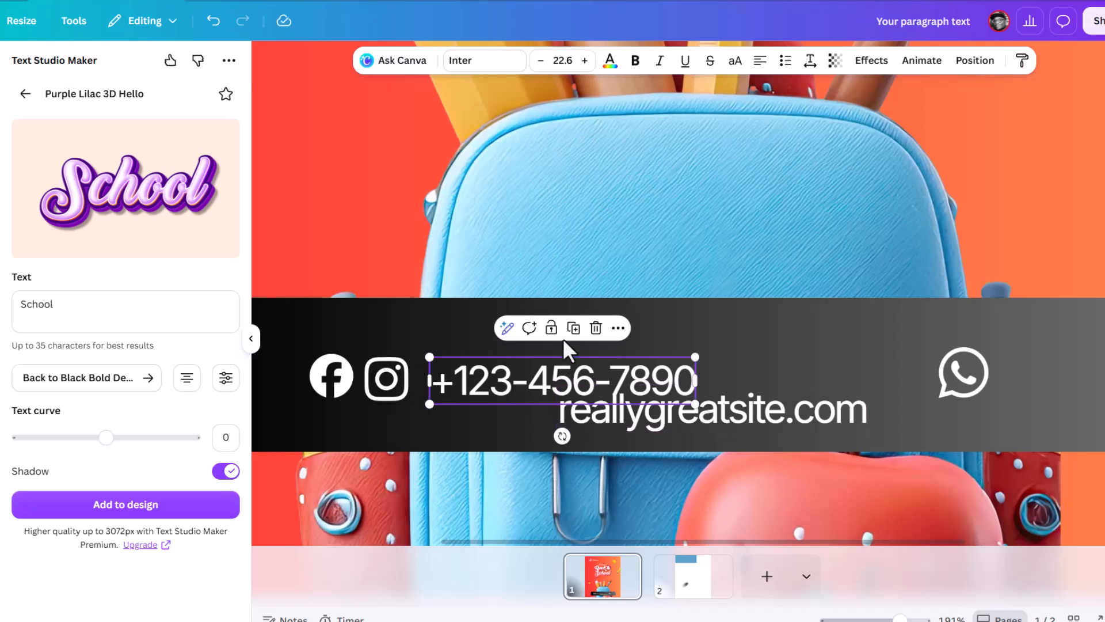
left_click_drag(532, 374, 995, 375)
Step: Place the website text beside the Instagram icon and shorten it to "reallygreatsite"
left_click(782, 429)
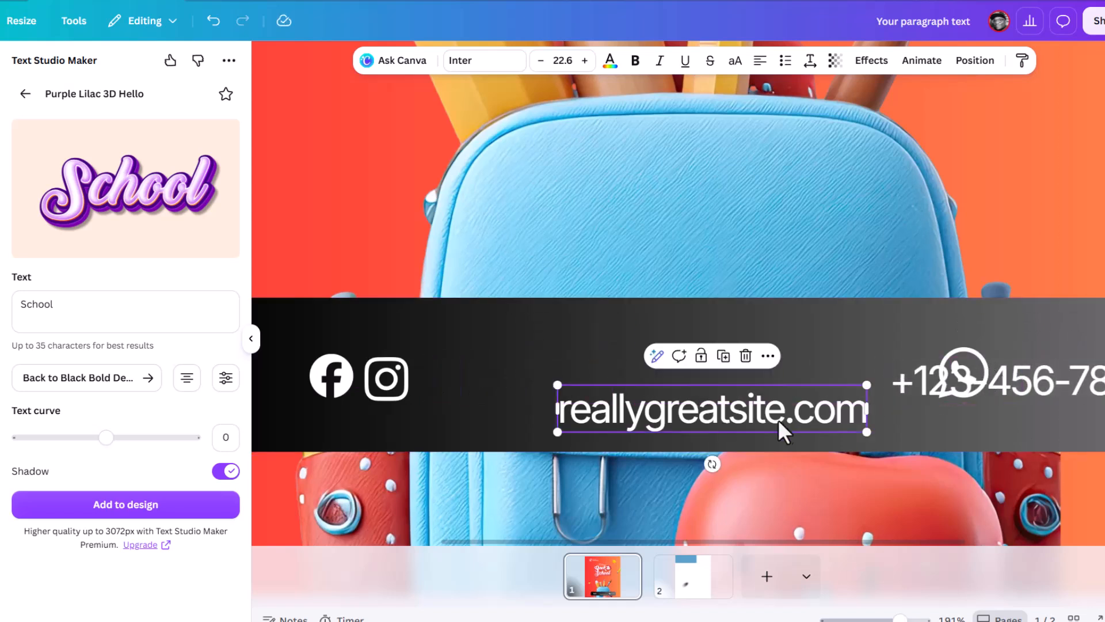
left_click_drag(742, 417, 799, 378)
double_click(696, 392)
left_click(671, 391)
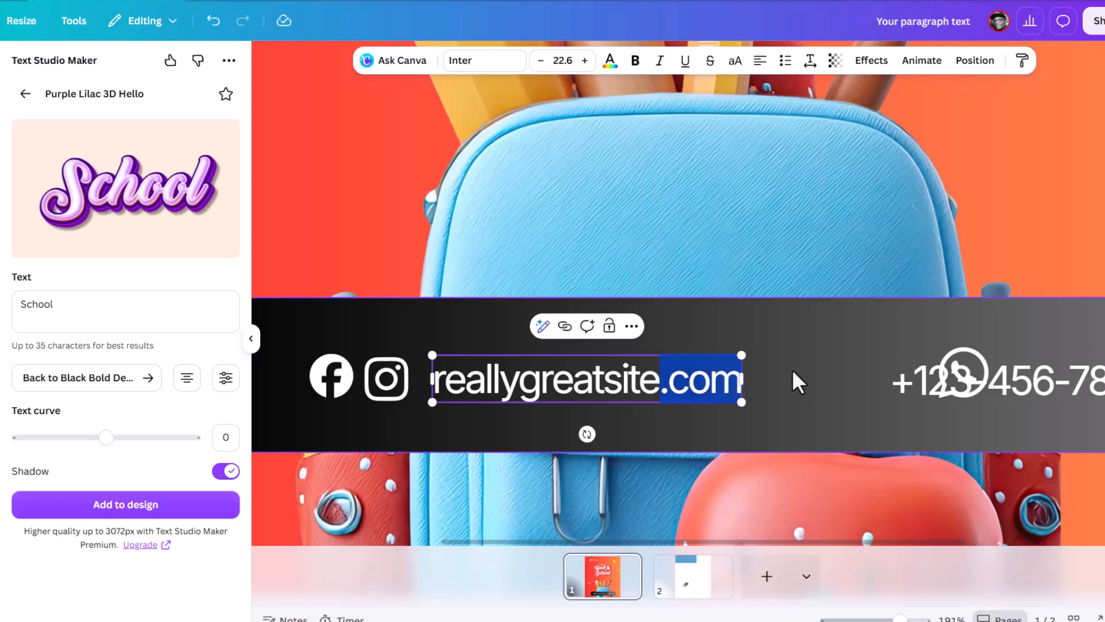
key("BackSpace")
left_click(787, 366)
left_click_drag(569, 387, 559, 374)
Step: Move the WhatsApp icon directly to the left of the phone number in the dark bar
left_click(933, 375)
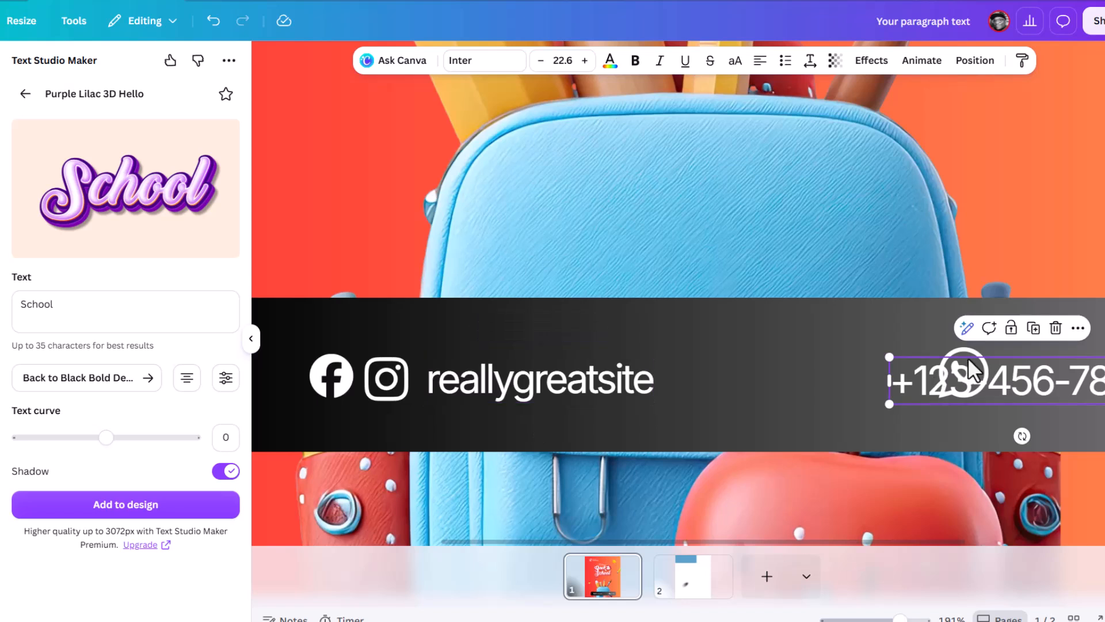
left_click(968, 347)
left_click_drag(968, 350, 867, 371)
left_click(1038, 384)
key("Escape")
scroll(838, 384, "down", 3)
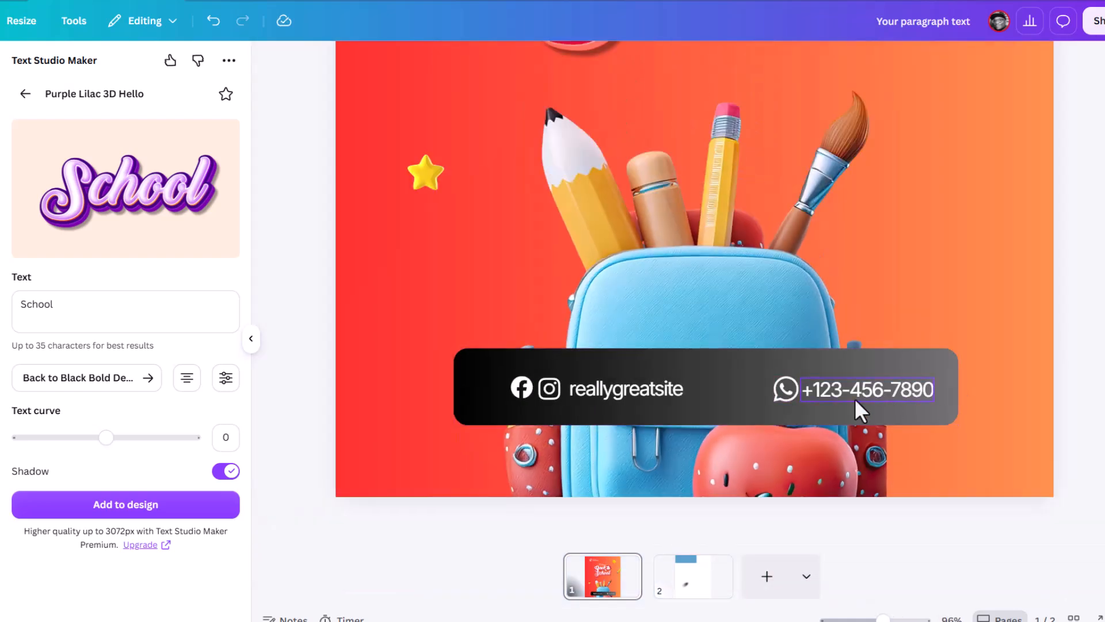
Step: Shift the WhatsApp icon and phone number together to adjust their spacing from the bar's right end
scroll(863, 397, "up", 5)
left_click(724, 388)
left_click(852, 378, "shift")
left_click_drag(852, 378, 769, 378)
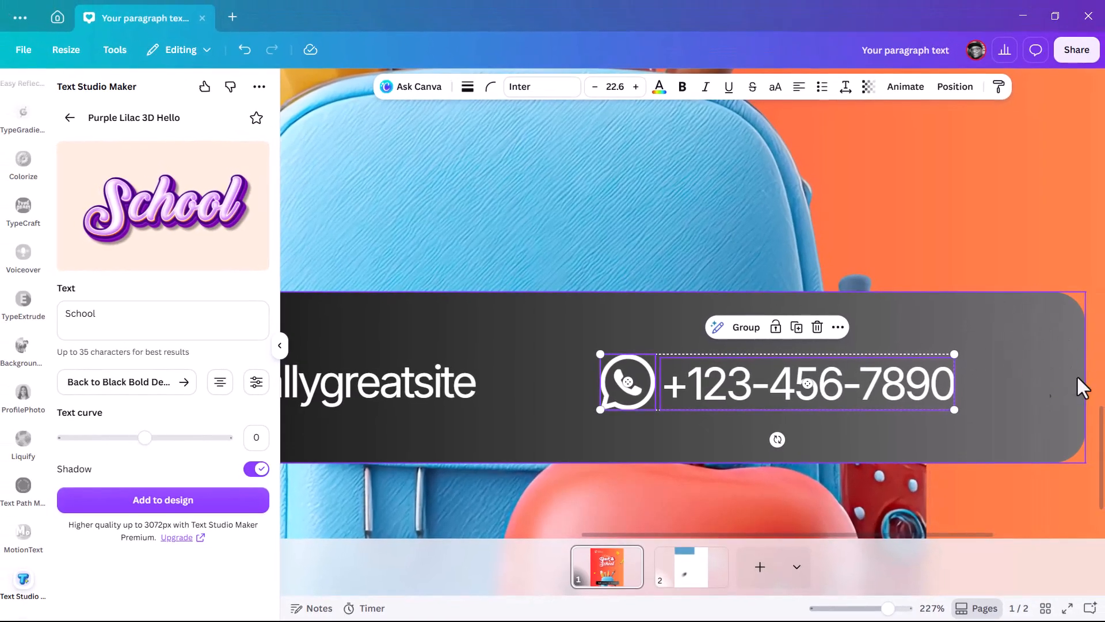
left_click_drag(842, 386, 852, 385)
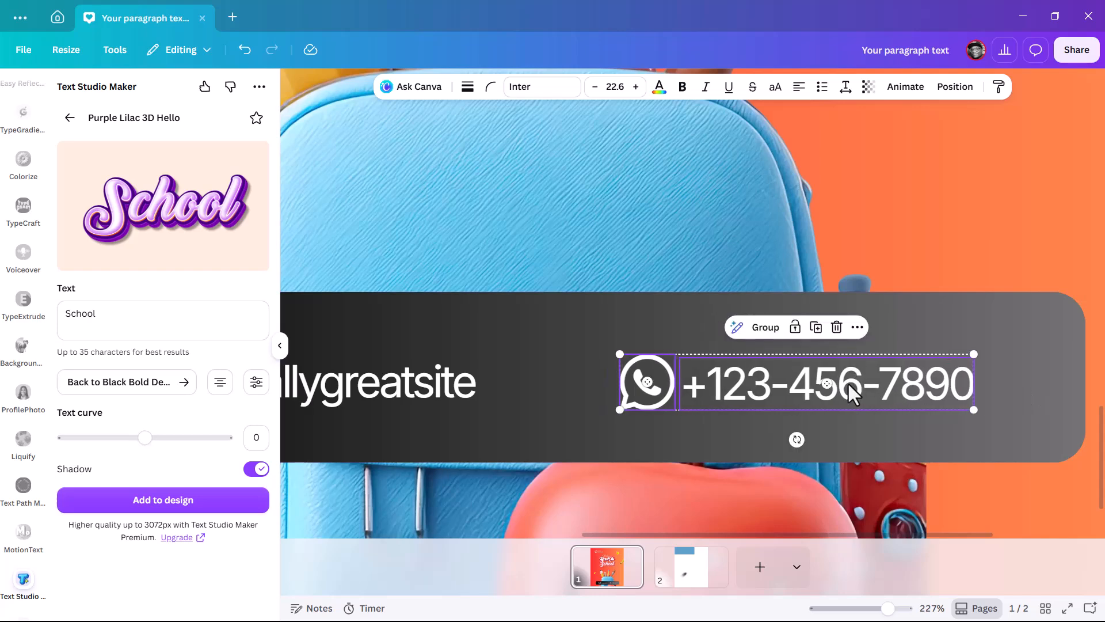
Step: Show the rulers and place horizontal guides along the top and bottom edges of the Instagram icon
scroll(850, 386, "down", 5)
left_click(532, 427)
scroll(524, 438, "up", 6)
scroll(523, 436, "up", 3)
left_click(610, 365)
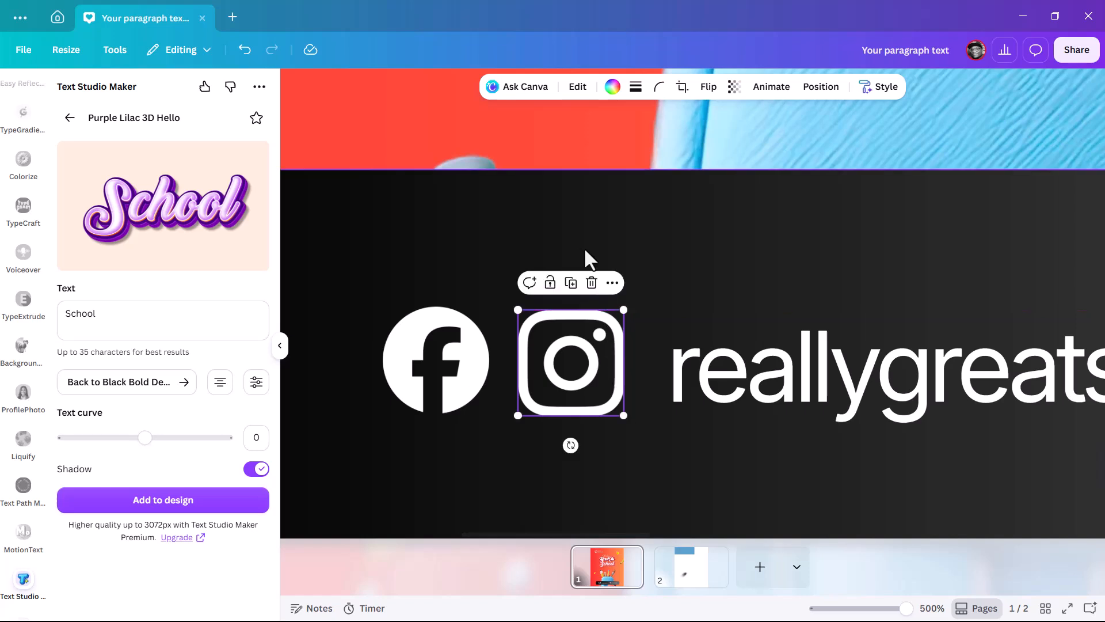
key("shift+r")
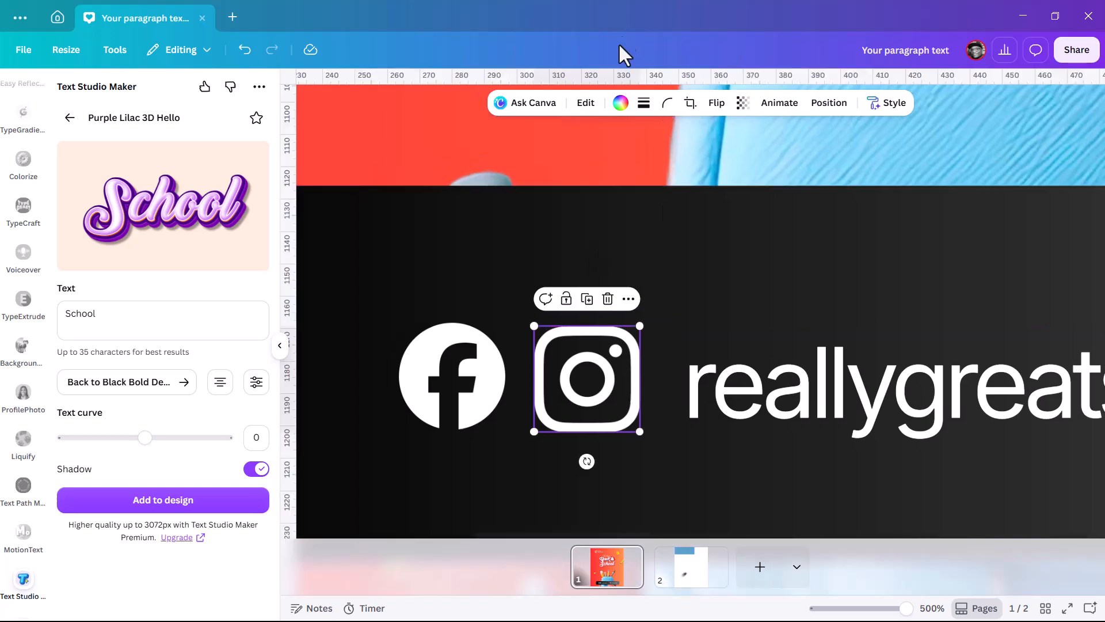
left_click_drag(602, 121, 580, 326)
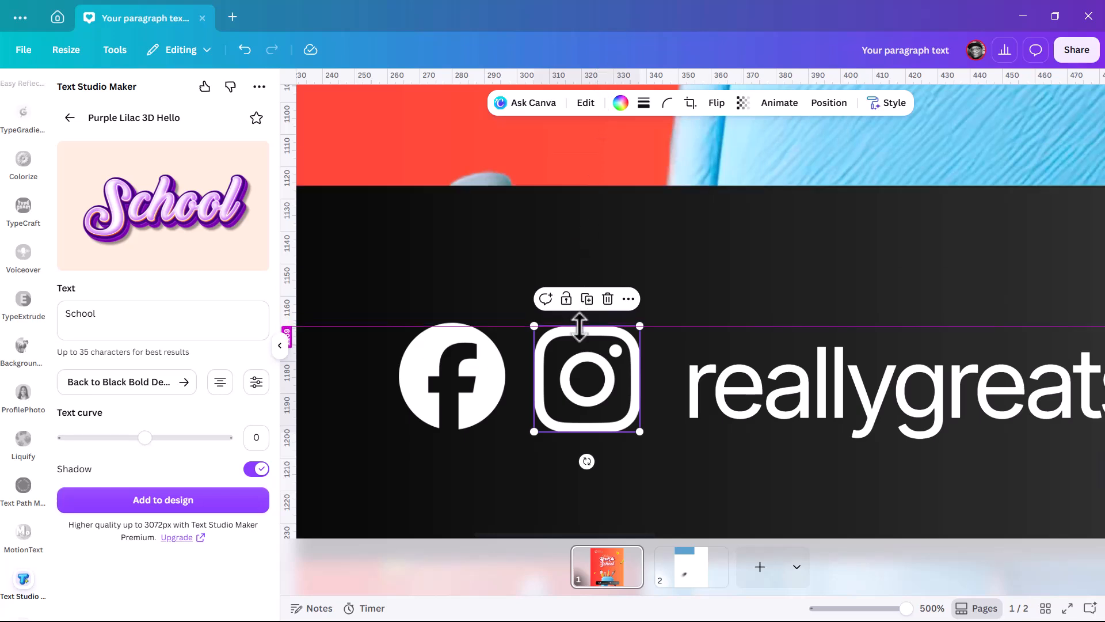
left_click_drag(679, 74, 610, 432)
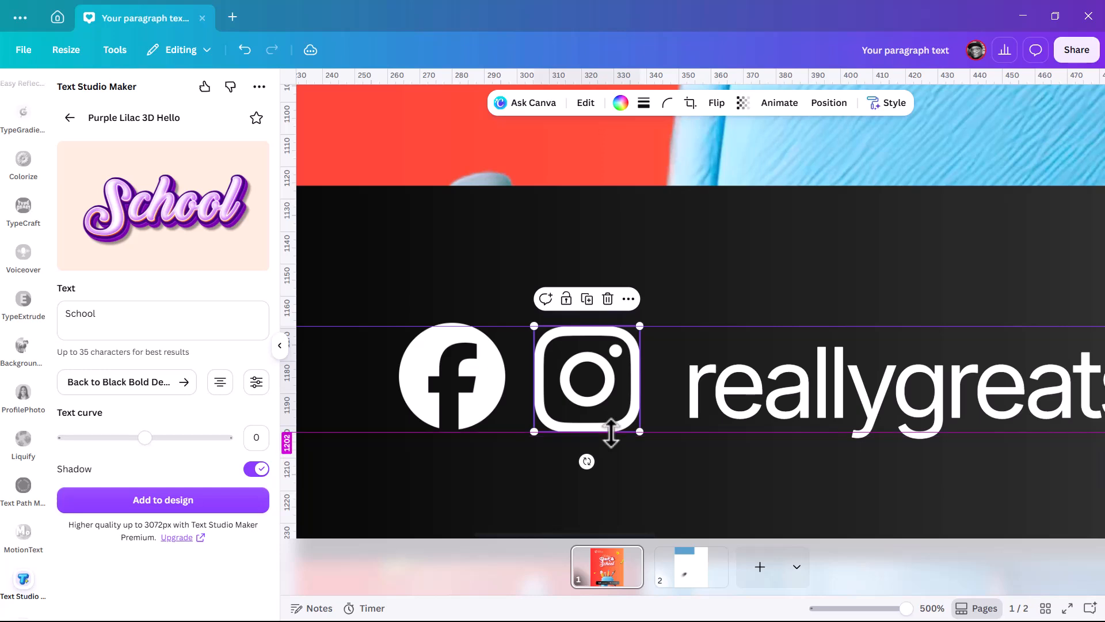
Step: Enlarge the Facebook icon slightly beside the Instagram icon
left_click(457, 411)
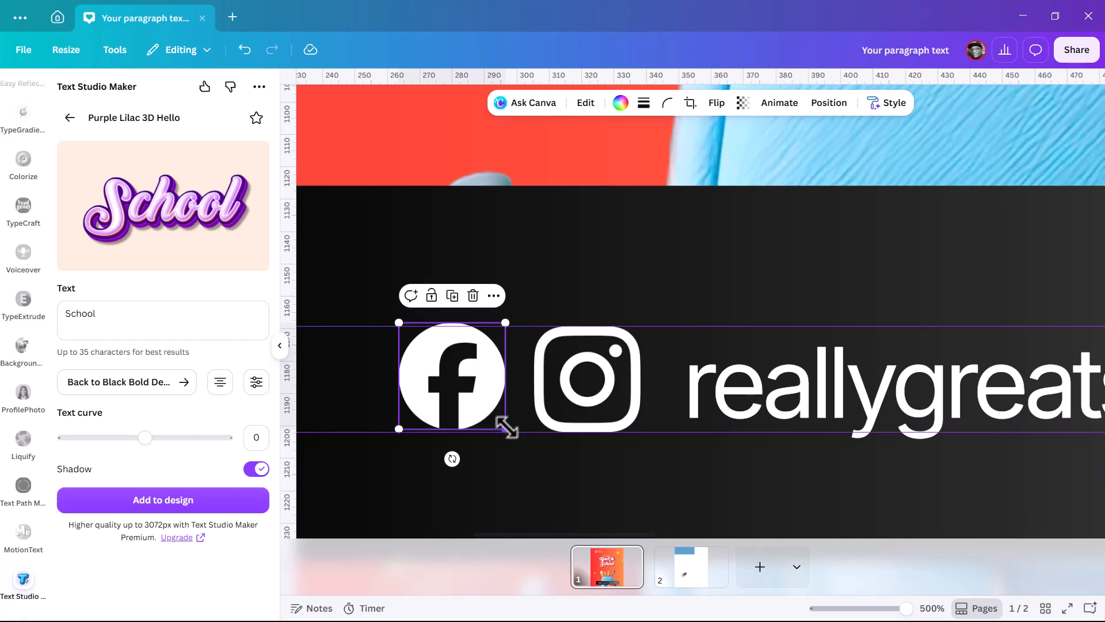
left_click_drag(505, 428, 514, 437)
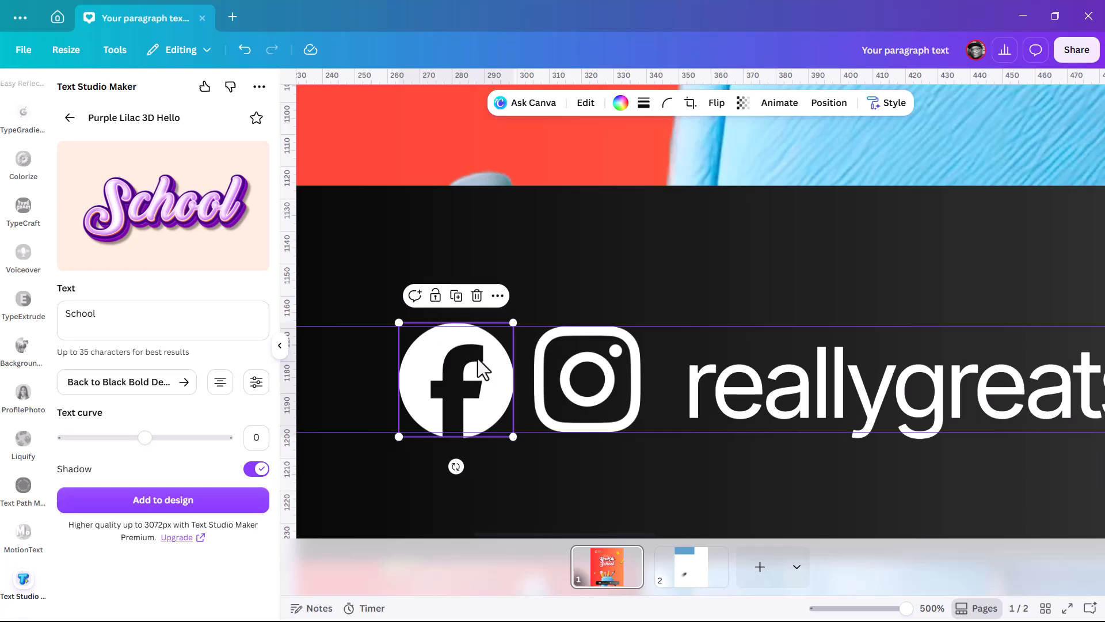
scroll(495, 355, "down", 6)
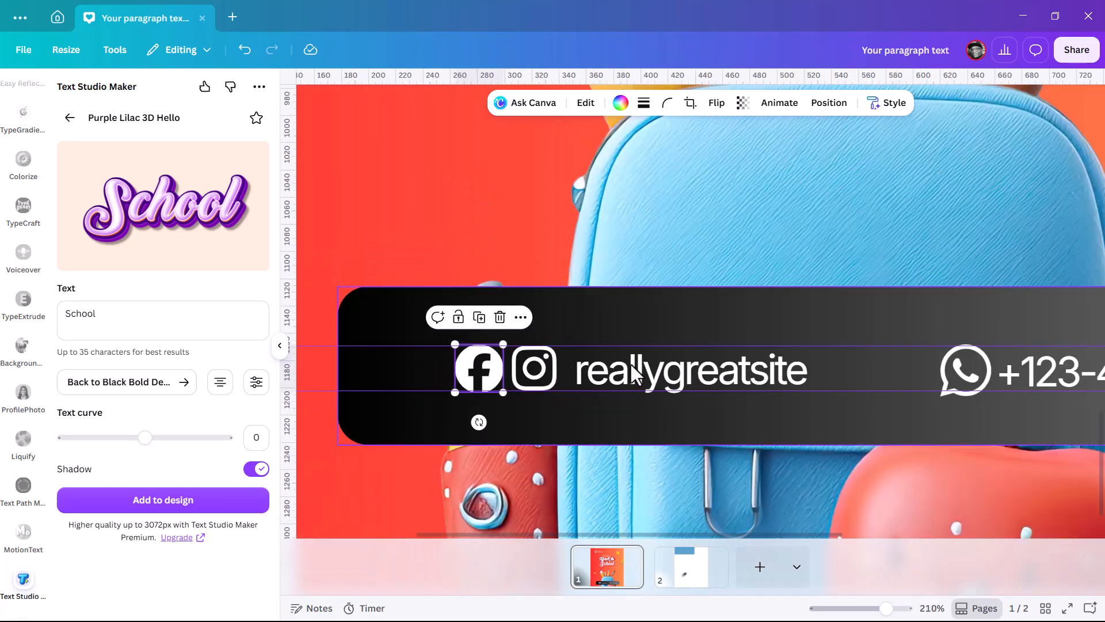
scroll(1006, 366, "up", 5)
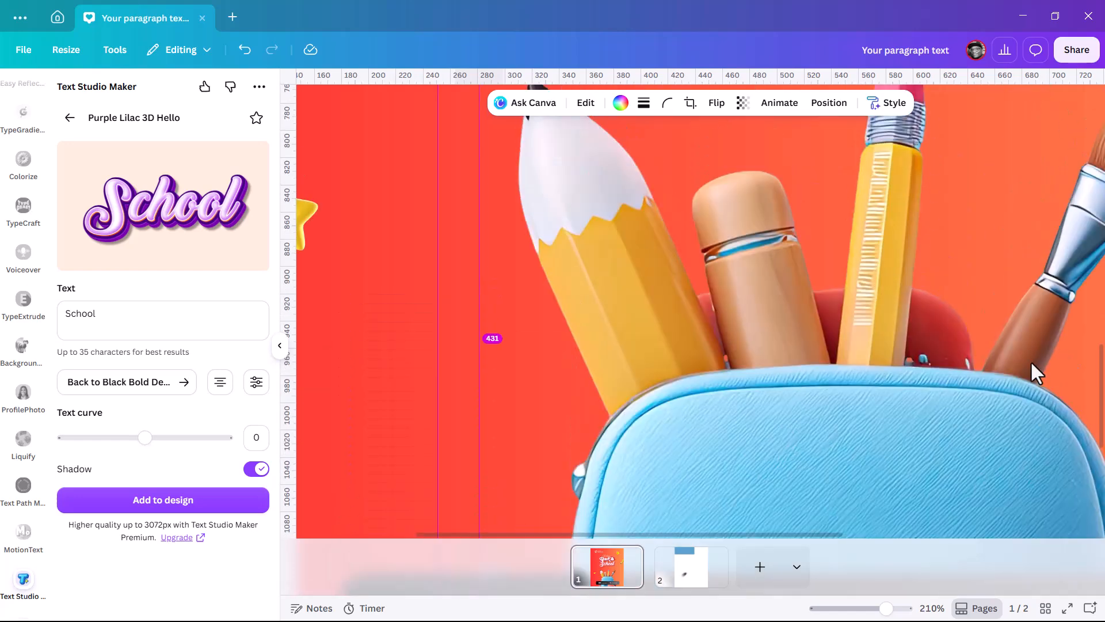
Step: Move the WhatsApp icon slightly away from the phone number, keeping it level with the horizontal guides in the dark bar
scroll(860, 337, "down", 4)
scroll(993, 456, "up", 5)
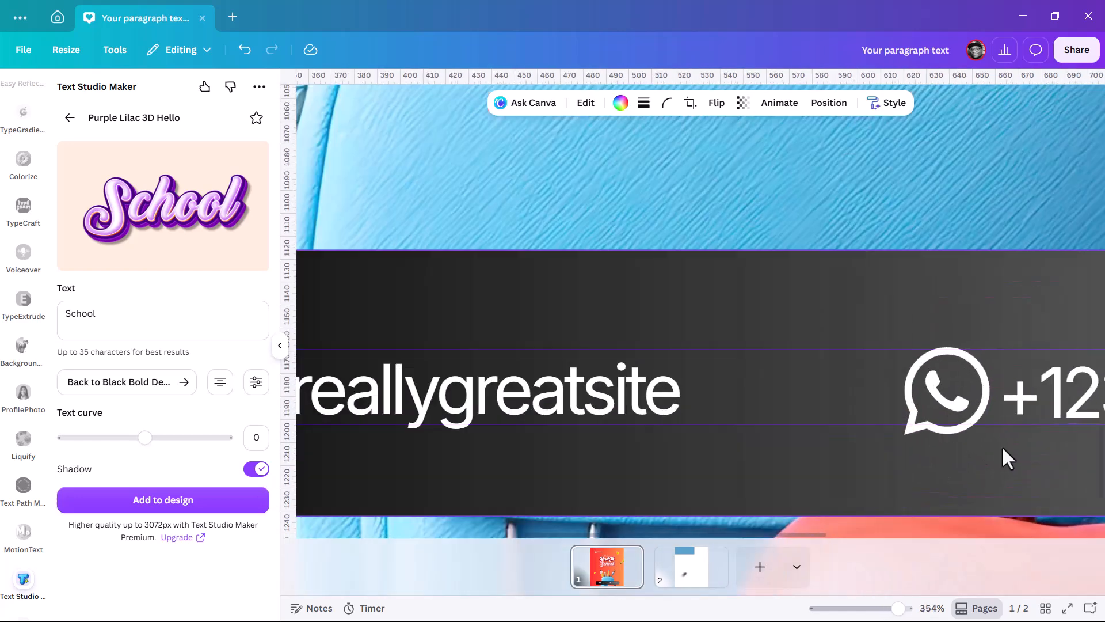
left_click(928, 348)
left_click_drag(926, 346, 907, 345)
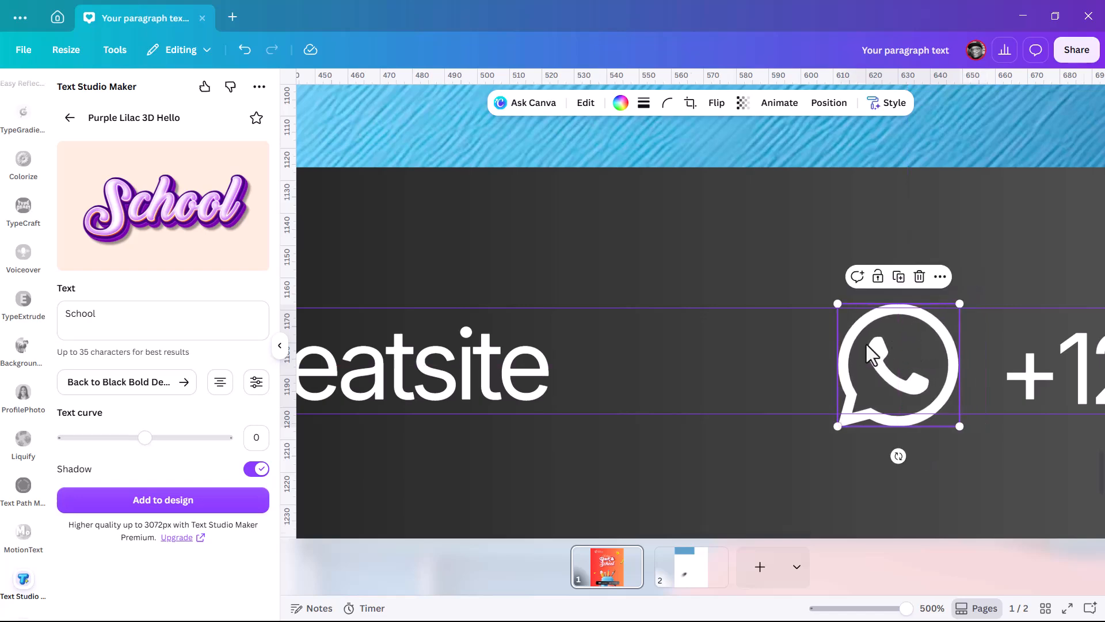
scroll(865, 344, "down", 3)
scroll(788, 360, "down", 3)
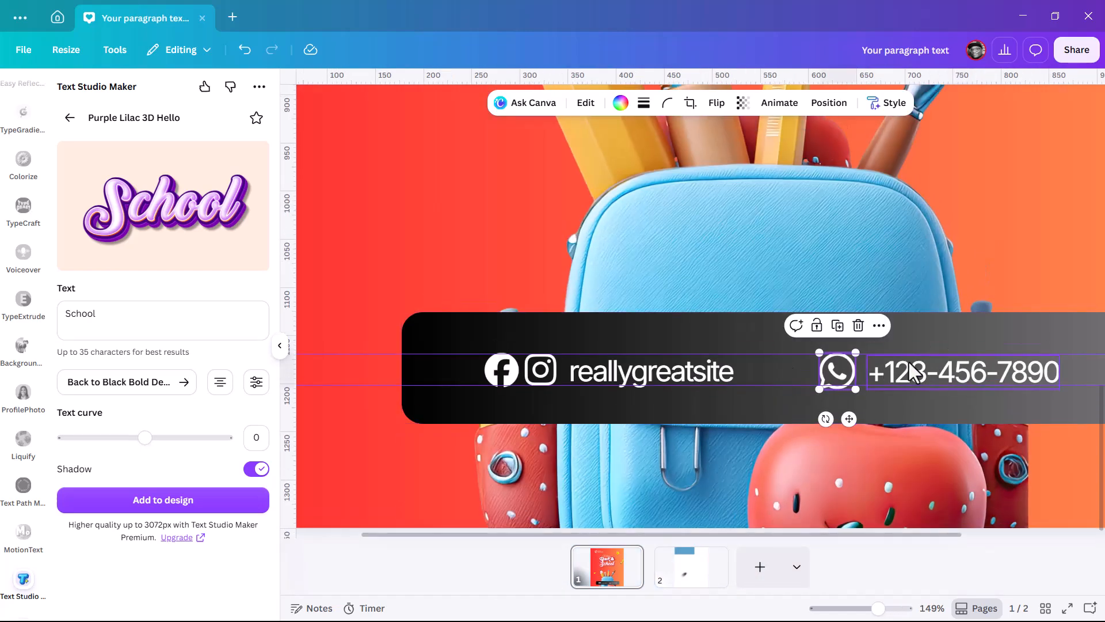
scroll(913, 374, "down", 3)
scroll(913, 374, "up", 2)
left_click(1031, 373)
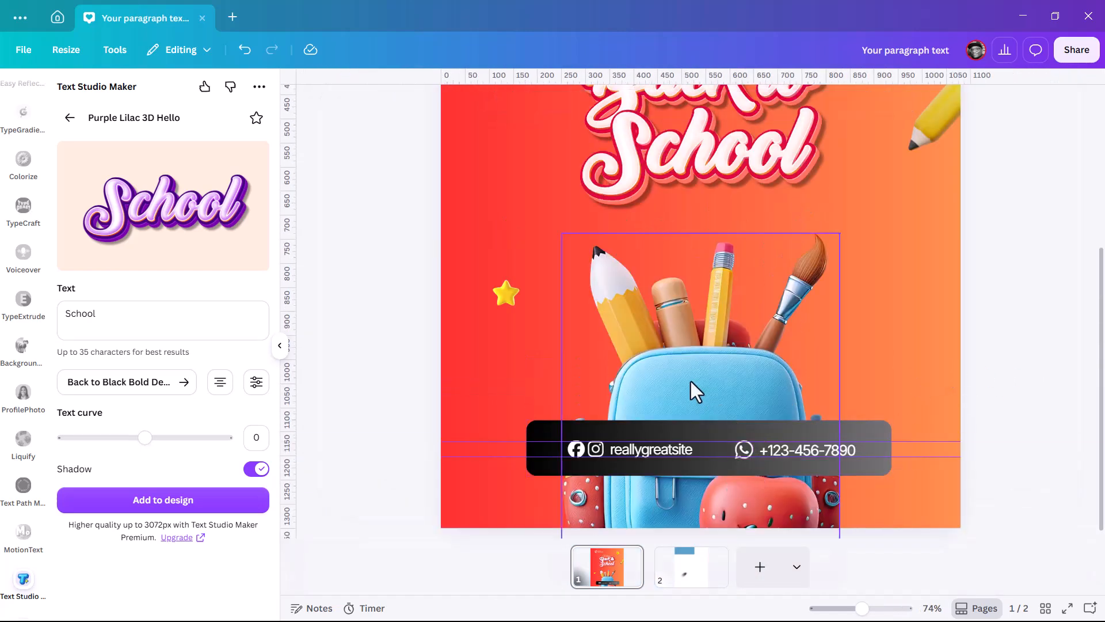
Step: Try enlarging the backpack illustration to about 674 by 828, and undo the resize
scroll(906, 309, "down", 3)
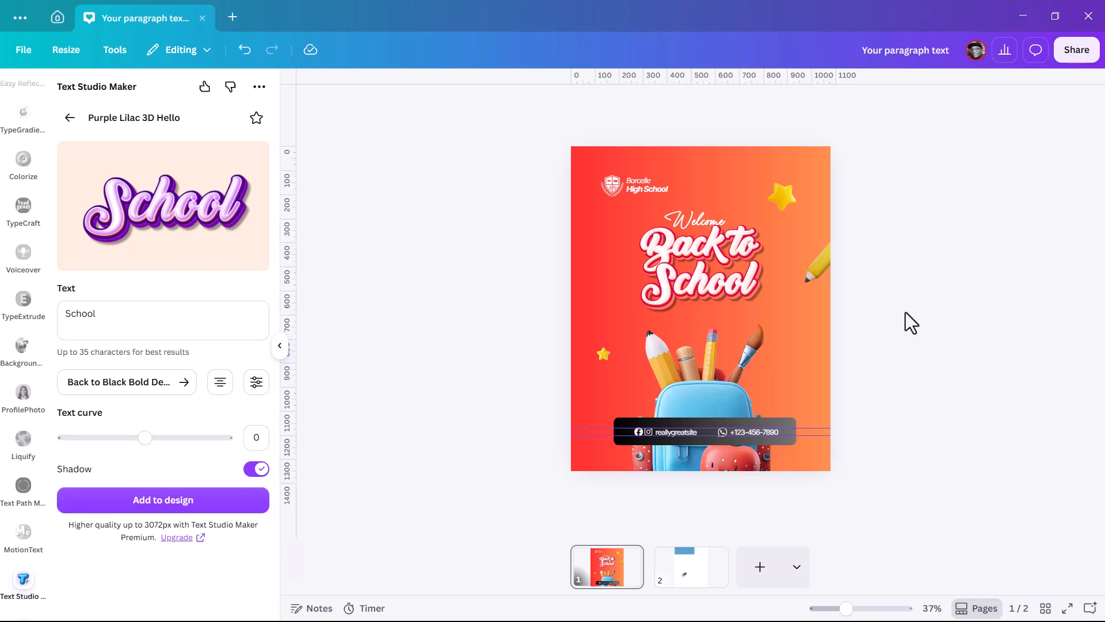
left_click(737, 352)
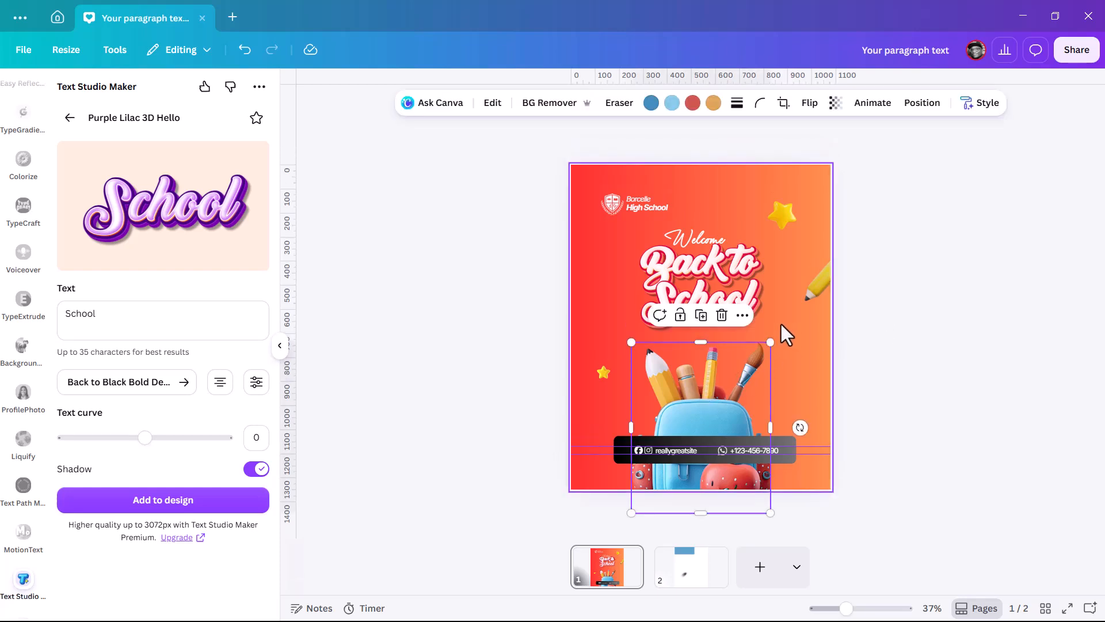
left_click_drag(772, 343, 791, 335)
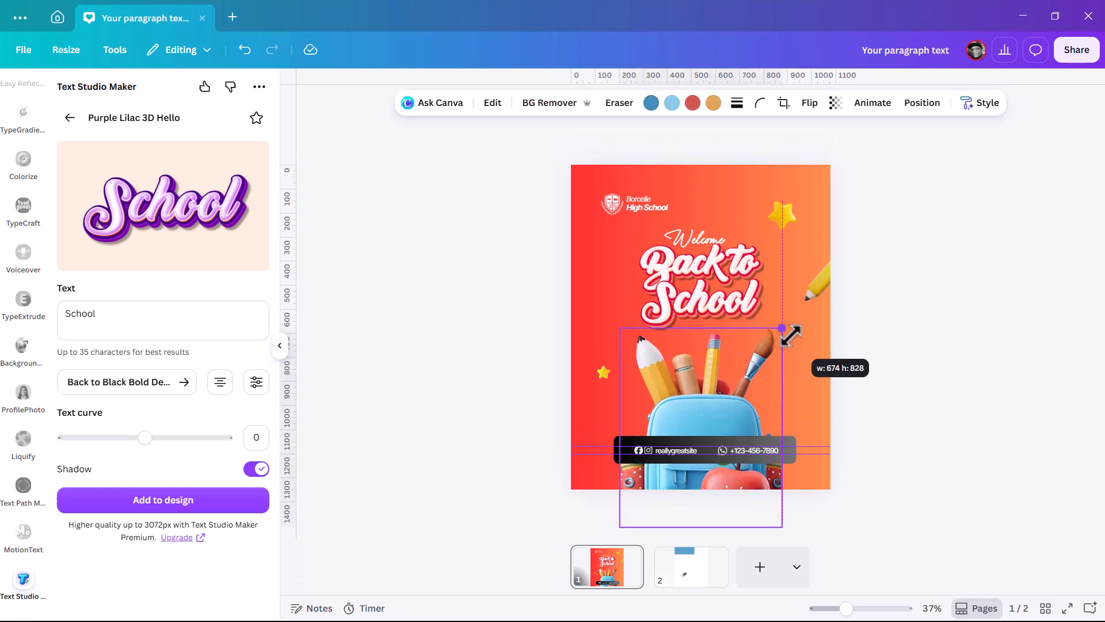
left_click(901, 309)
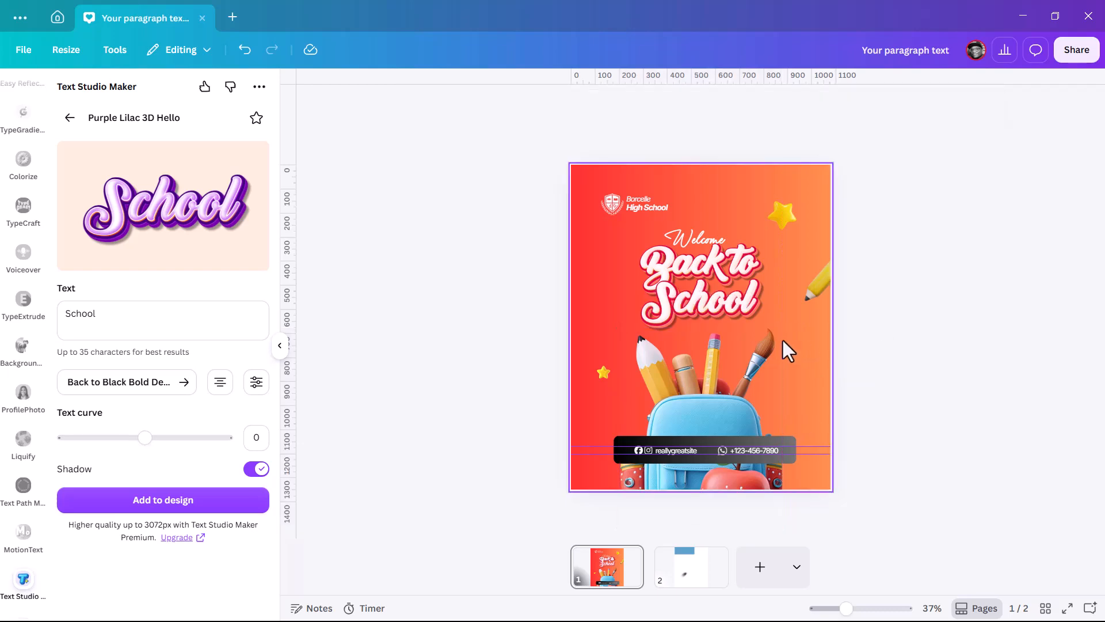
key("ctrl+z")
Step: Move the "Welcome" and "Back to School" texts up together, closer to the school logo and further from the backpack
left_click(707, 264)
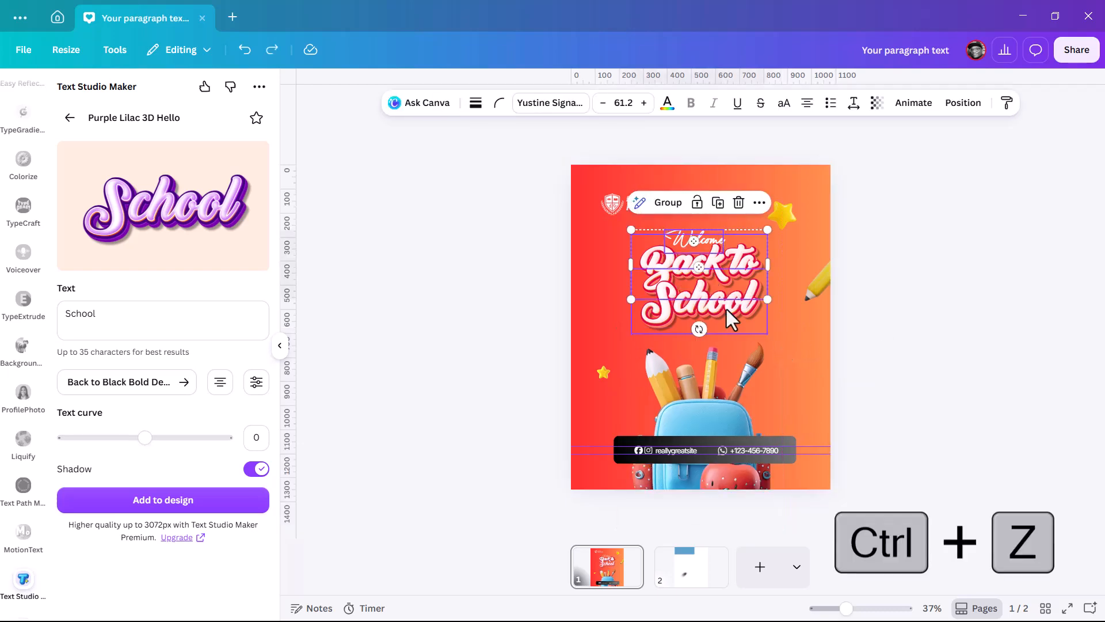
left_click_drag(750, 286, 750, 272)
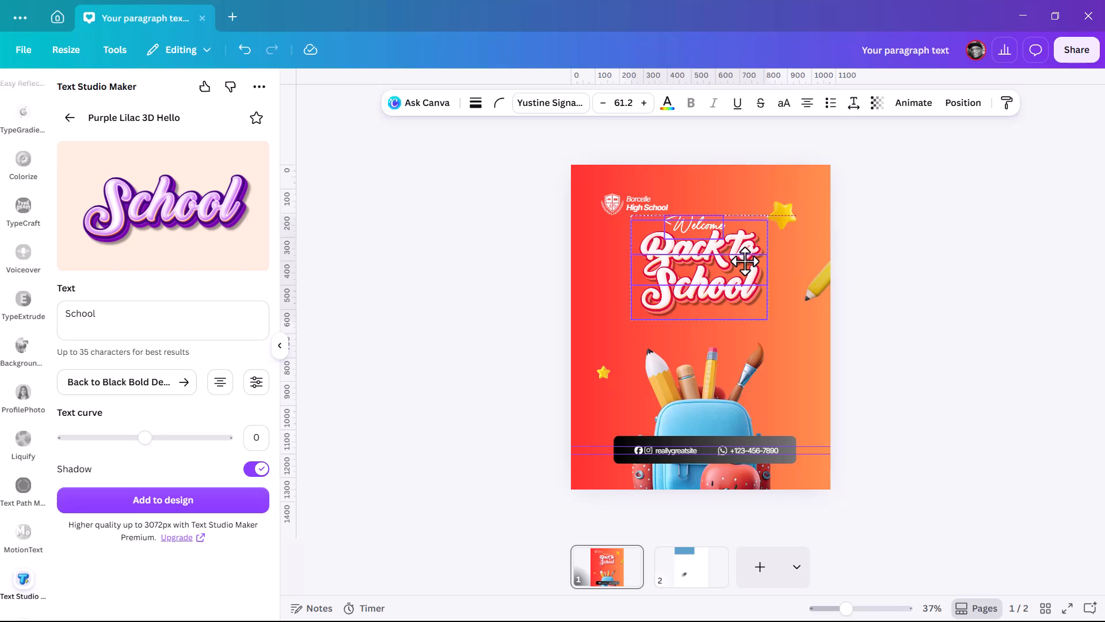
left_click(875, 274)
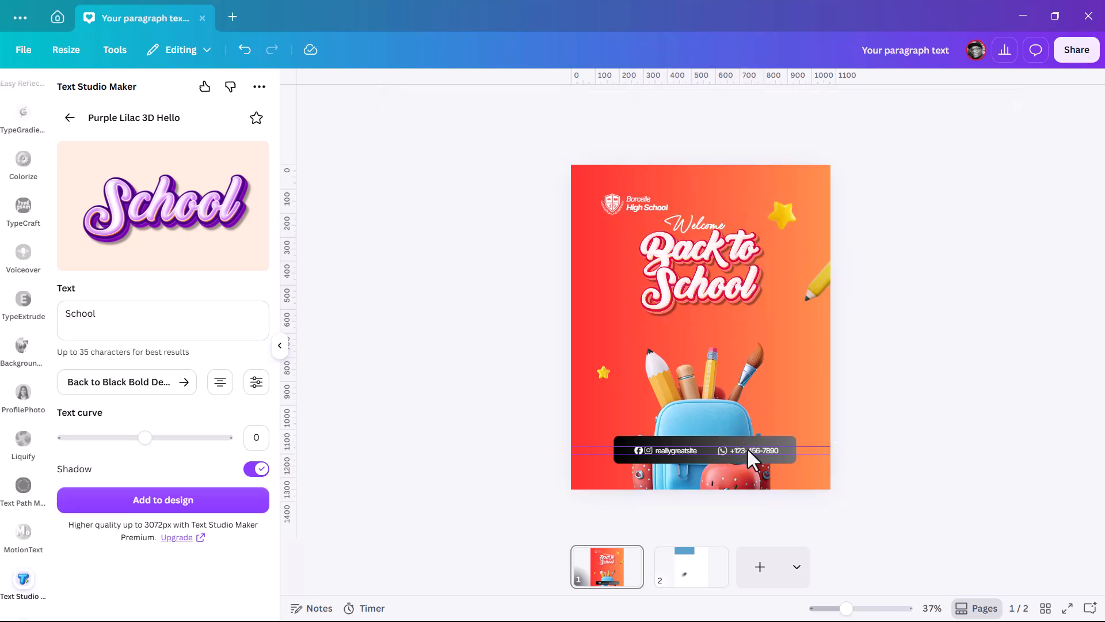
Step: Place a copy of the phone number text in the gap between the "School" heading and the backpack
double_click(749, 441)
left_click_drag(750, 441, 715, 324)
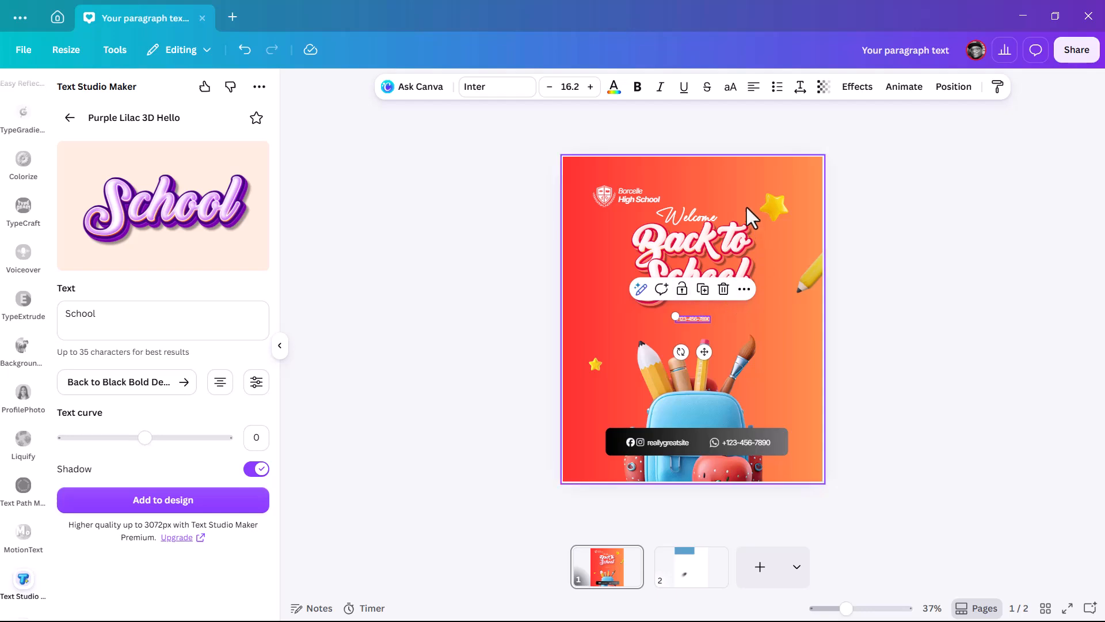
left_click(567, 87)
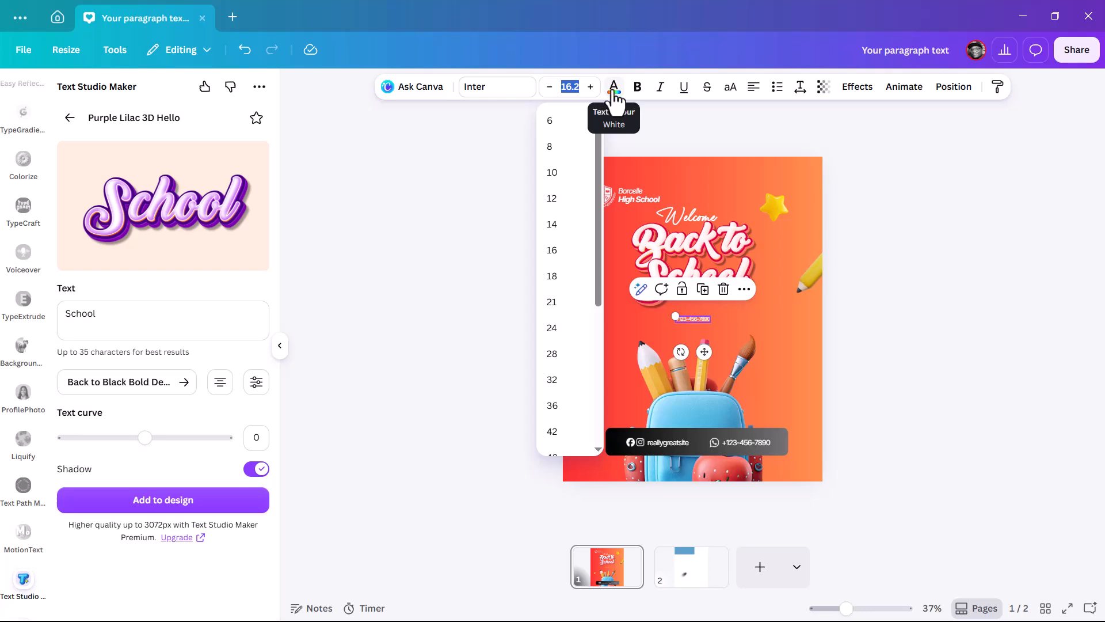
left_click(866, 261)
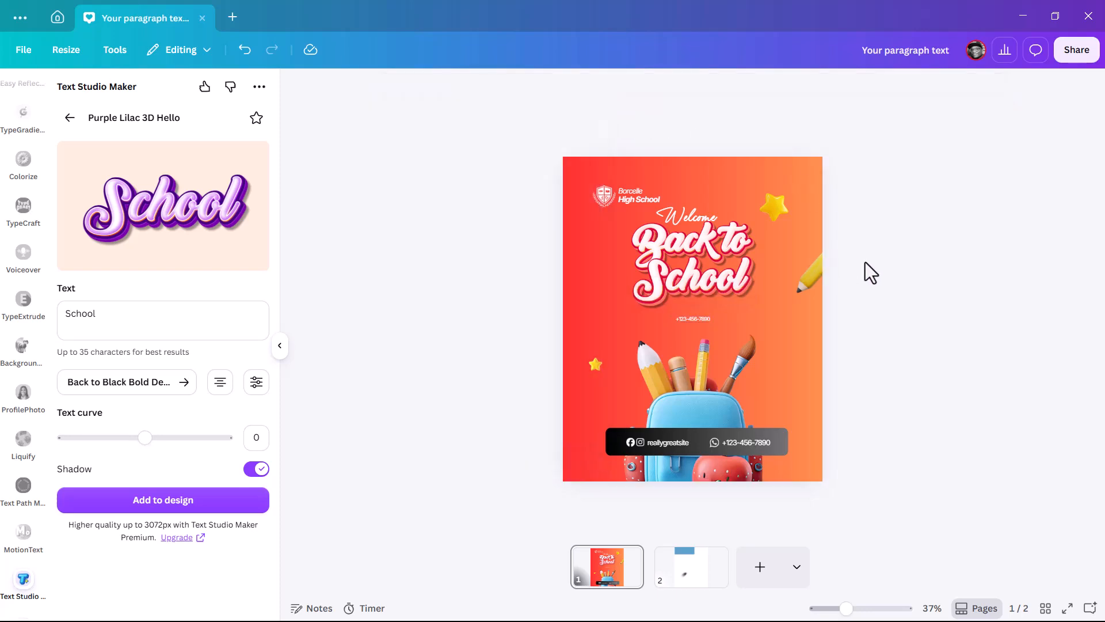
Step: Start a Magic Write "Transform text" prompt on the copied phone number text, beginning with "back"
left_click(692, 320)
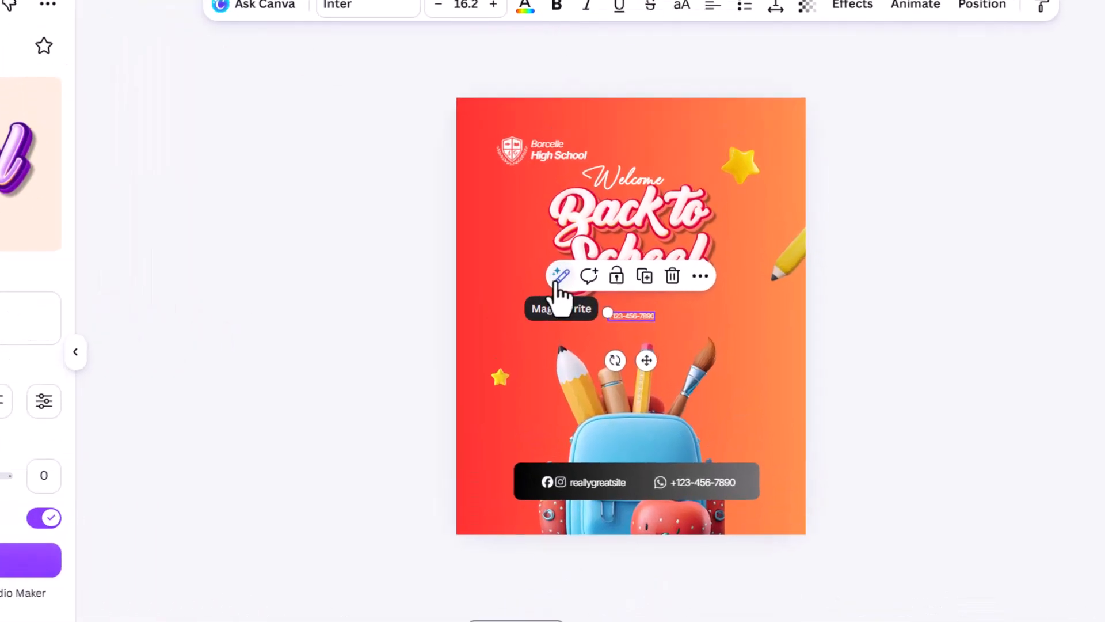
left_click(559, 278)
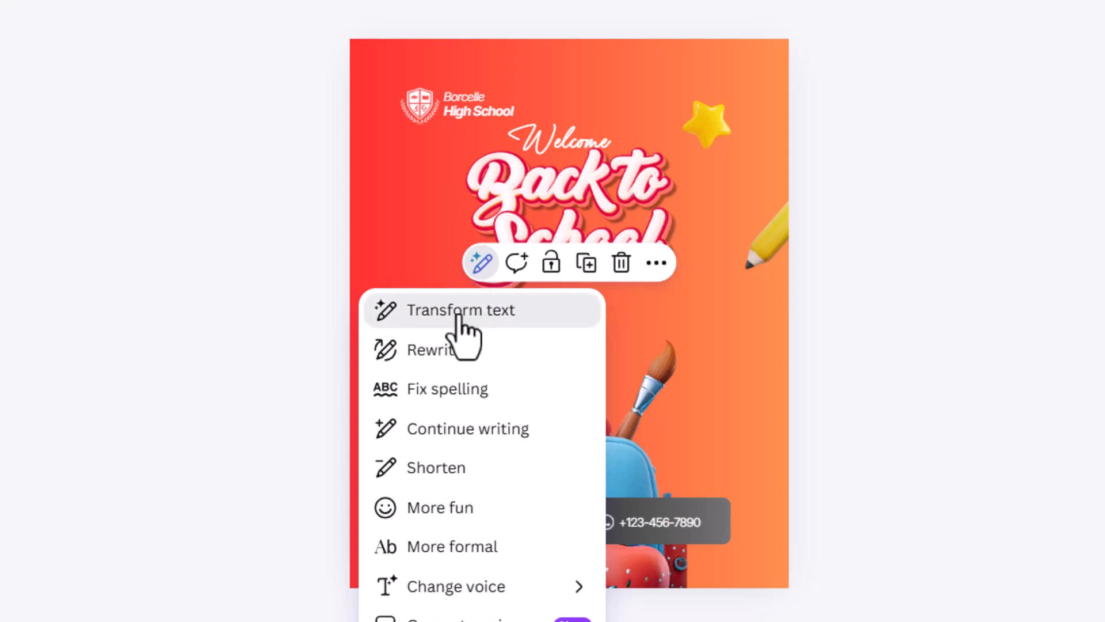
left_click(459, 311)
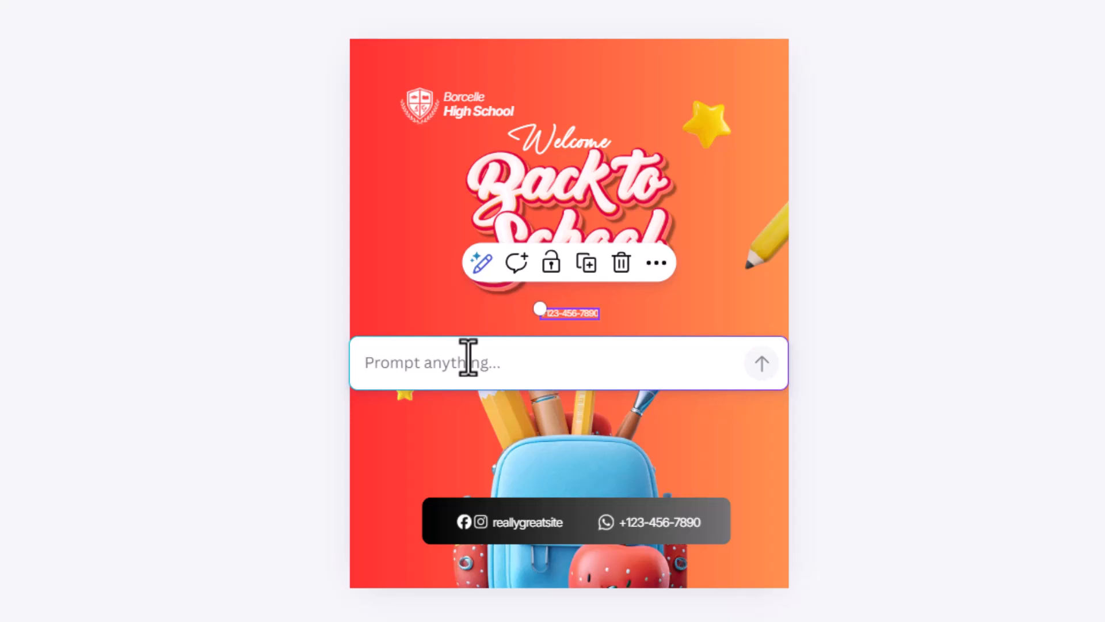
type("back")
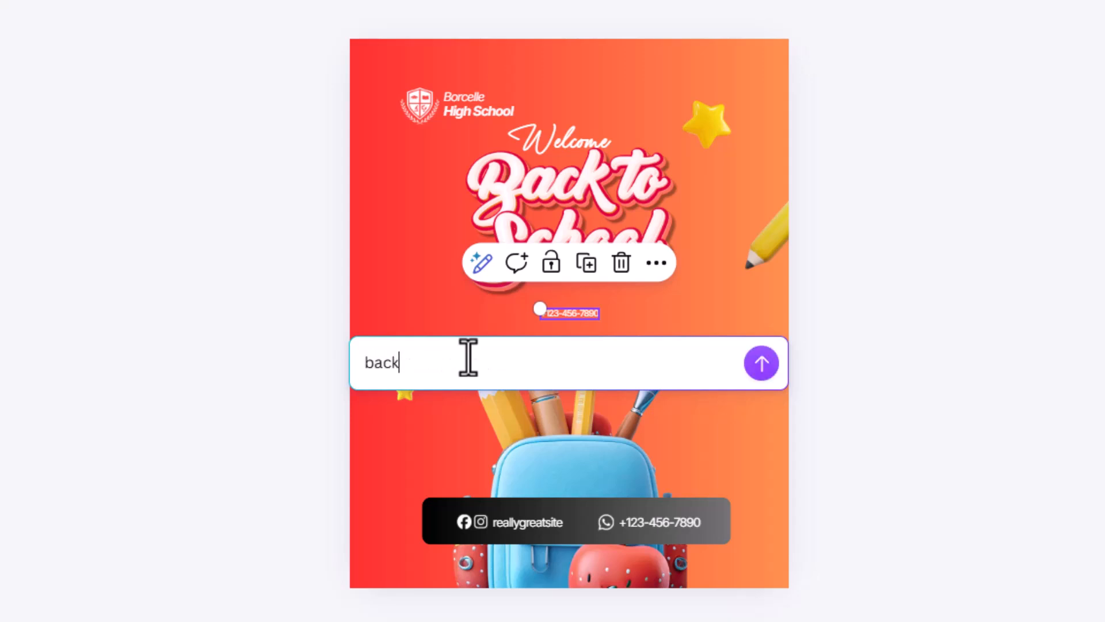